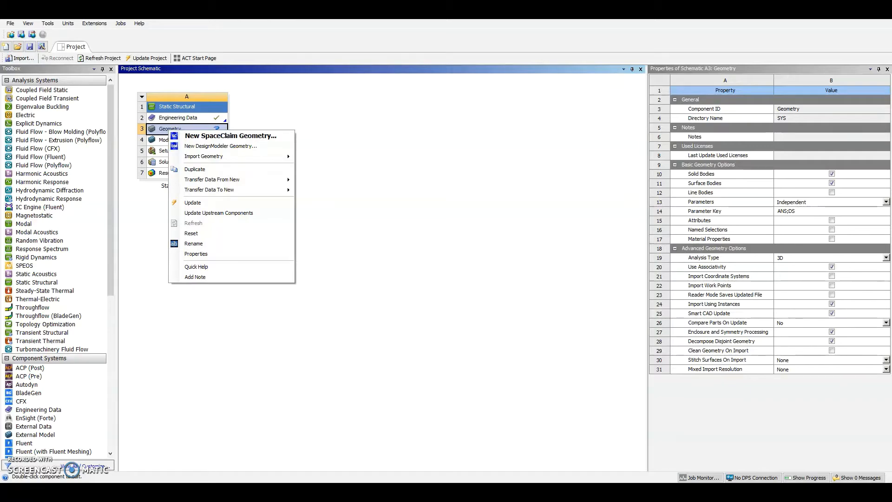
- Import the external geometry file Gearless_Transmission.x_t from folder 15 into DesignModeler and generate the import
key(Escape)
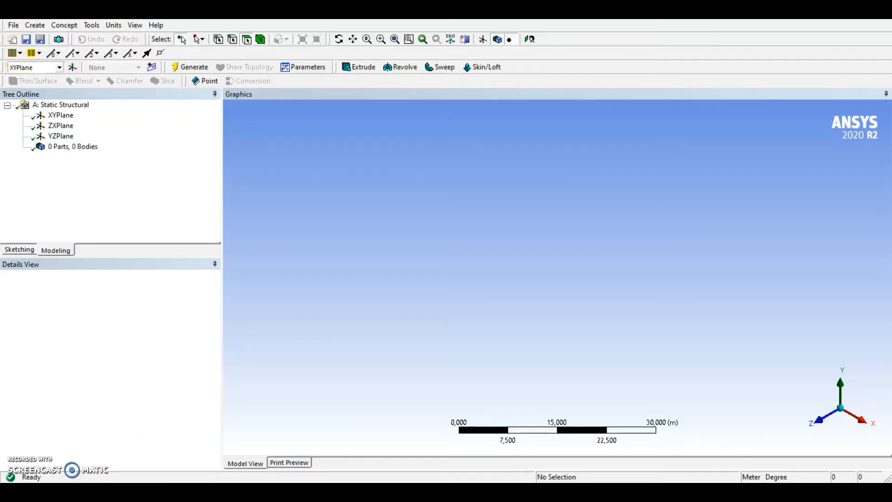
click(10, 25)
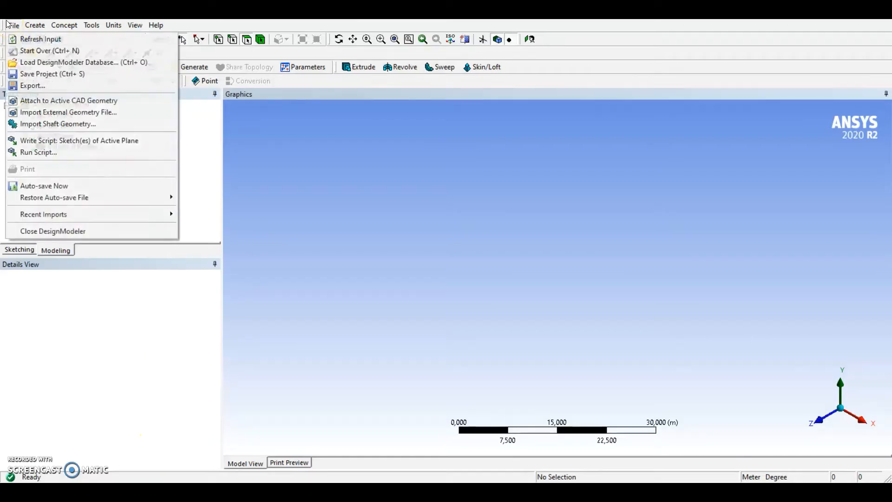
click(44, 112)
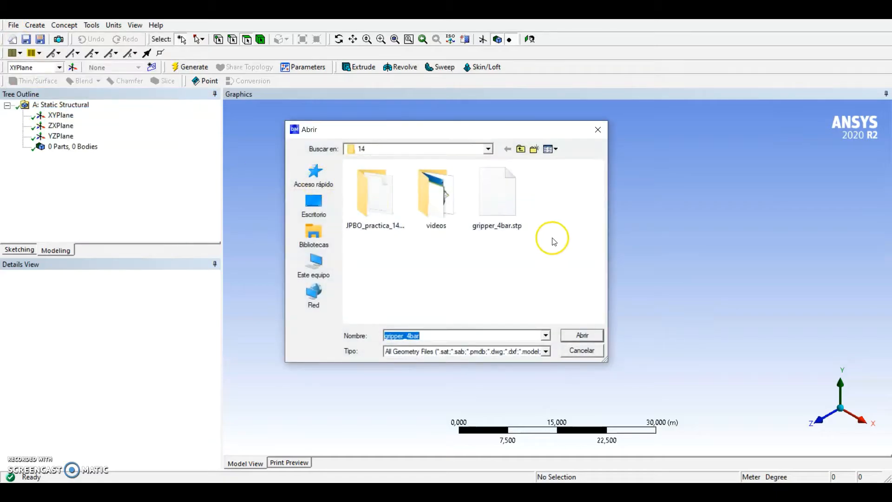
click(488, 148)
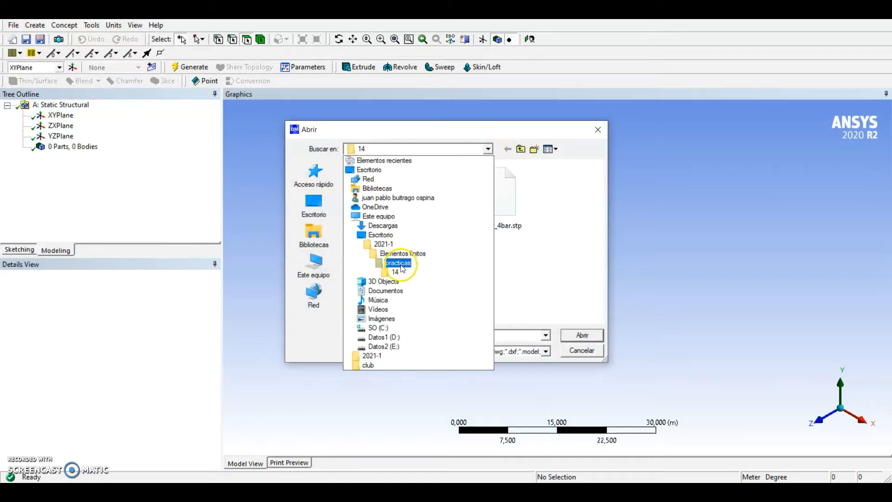
click(402, 216)
double_click(361, 301)
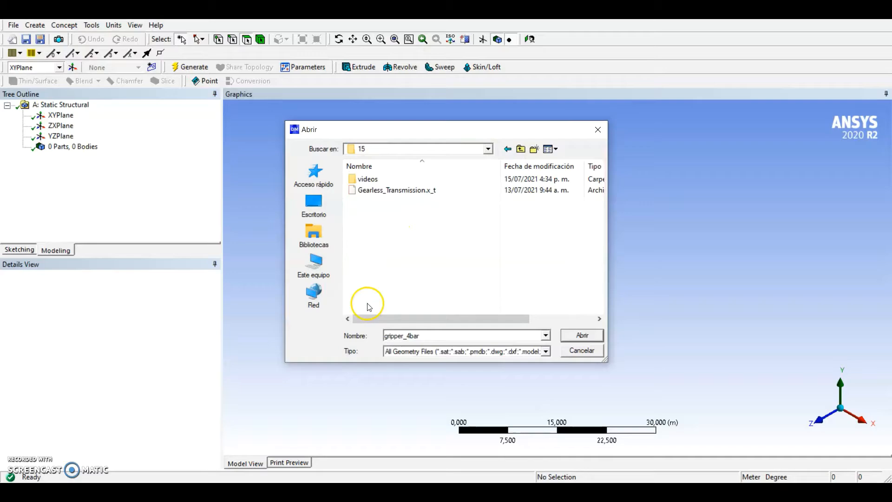
click(391, 191)
click(582, 335)
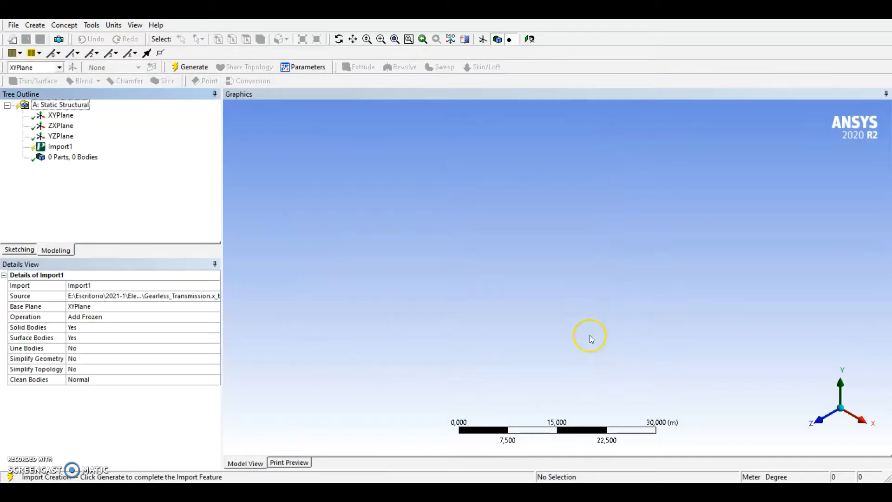
click(189, 67)
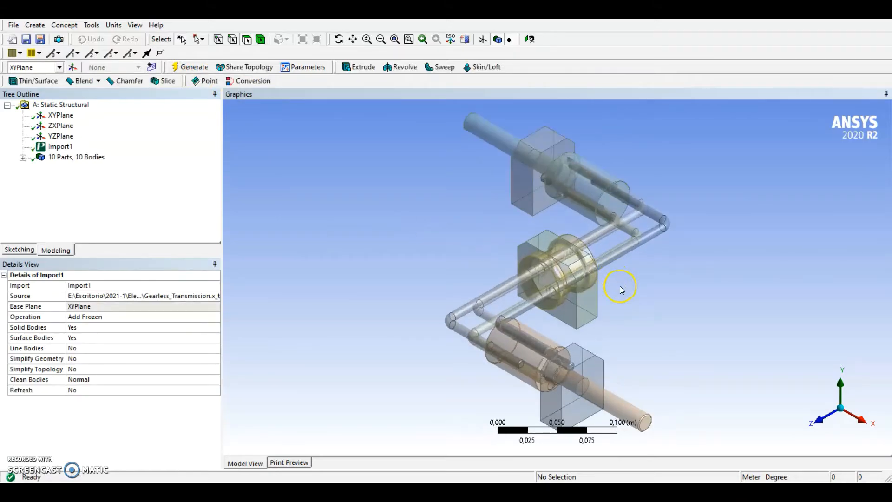
- Expand the list of imported bodies and identify each of the three column supports in the model
mouse_move(615, 280)
ctrl+middle_down()
mouse_move(597, 288)
mouse_move(610, 275)
mouse_move(600, 279)
ctrl+middle_up()
scroll(604, 278, down, 1)
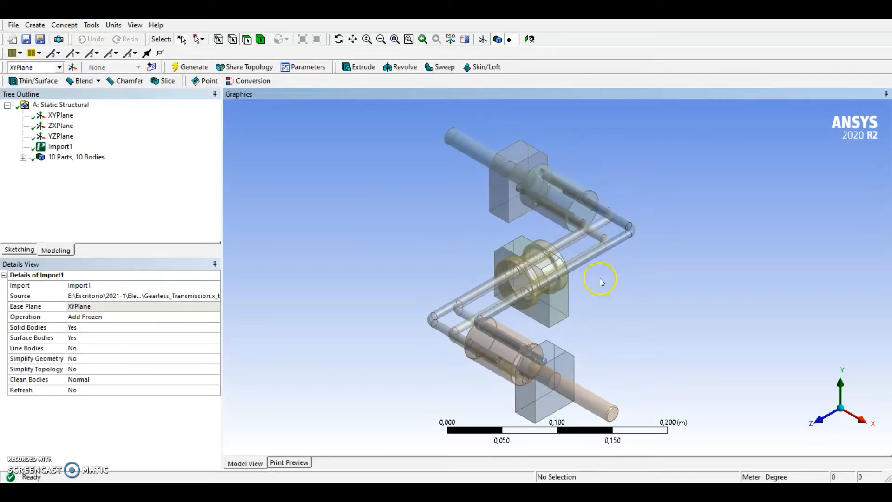
click(22, 157)
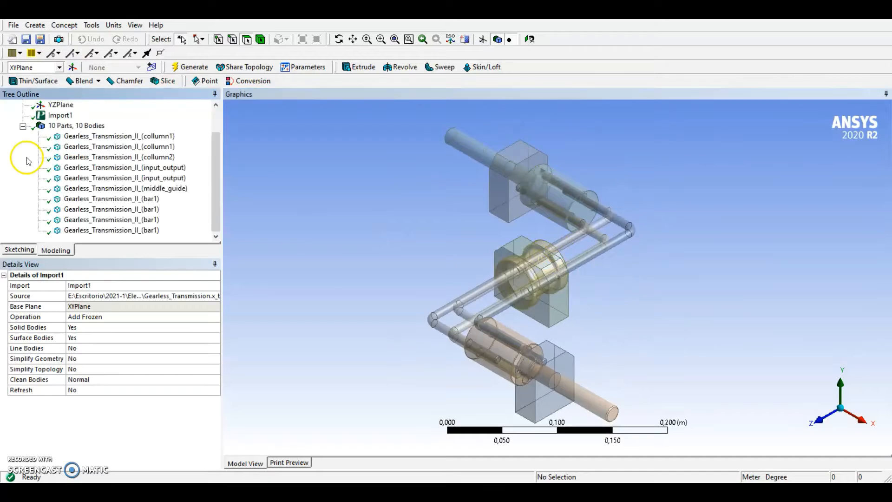
click(93, 136)
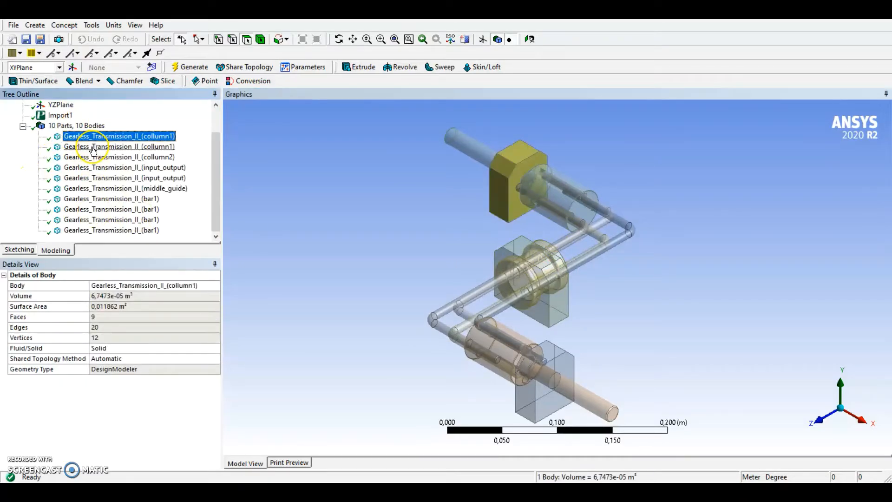
click(94, 147)
click(94, 157)
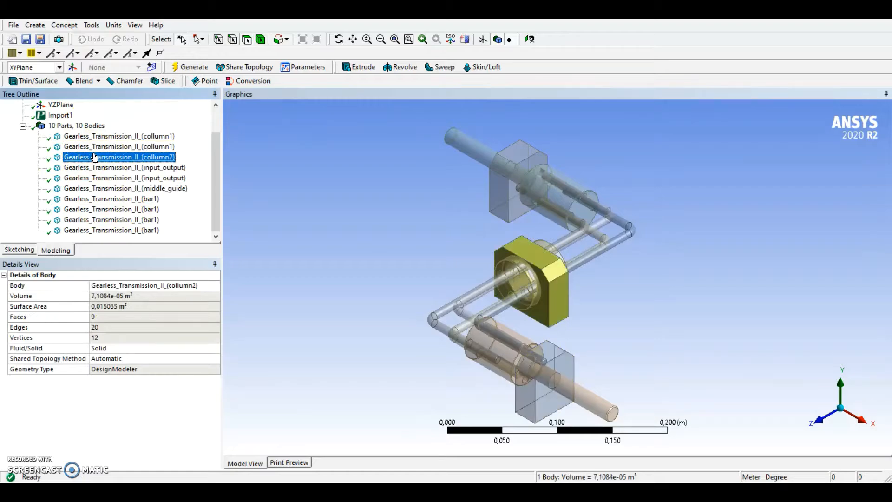
click(94, 136)
click(95, 148)
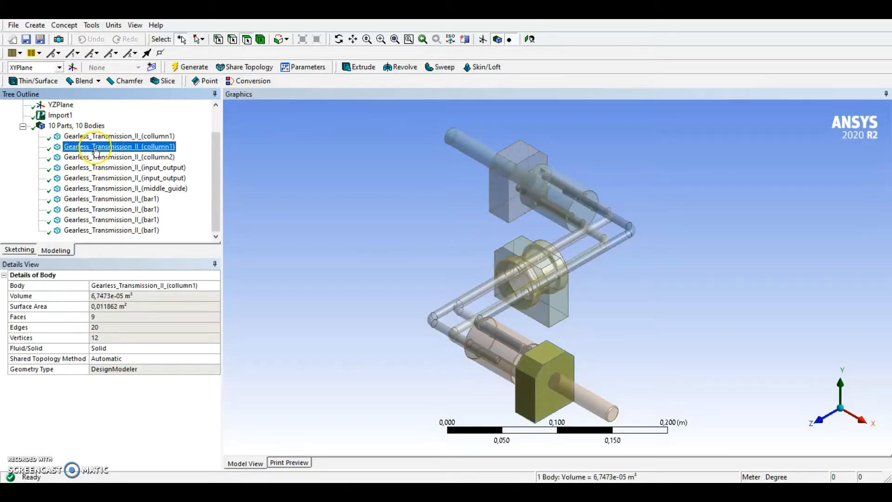
click(96, 158)
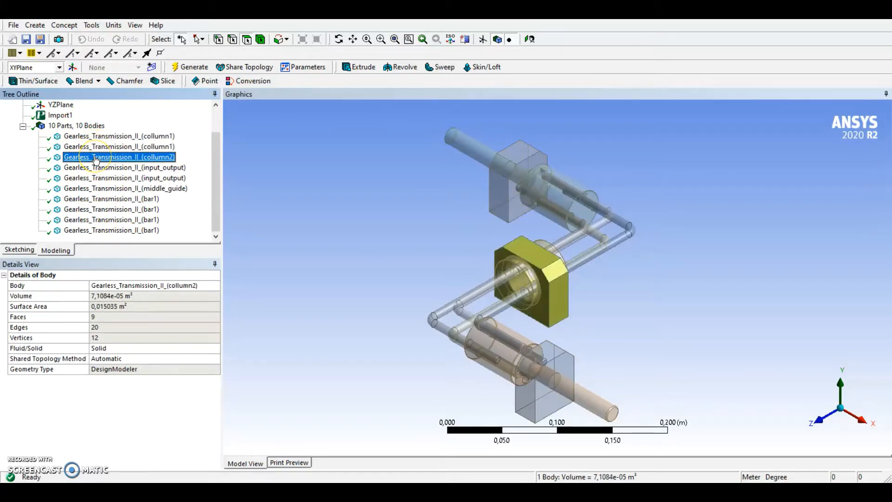
- Identify the two input/output shafts, the middle guide and the four bent bars among the imported bodies
click(98, 168)
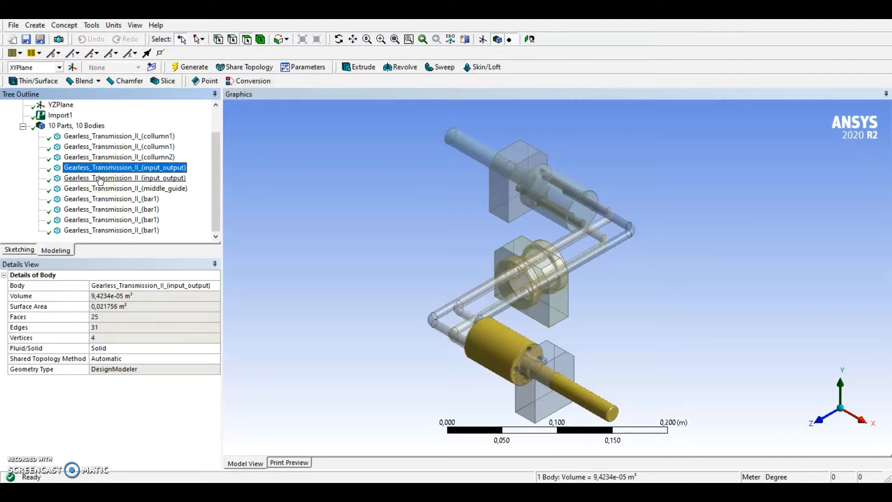
click(100, 179)
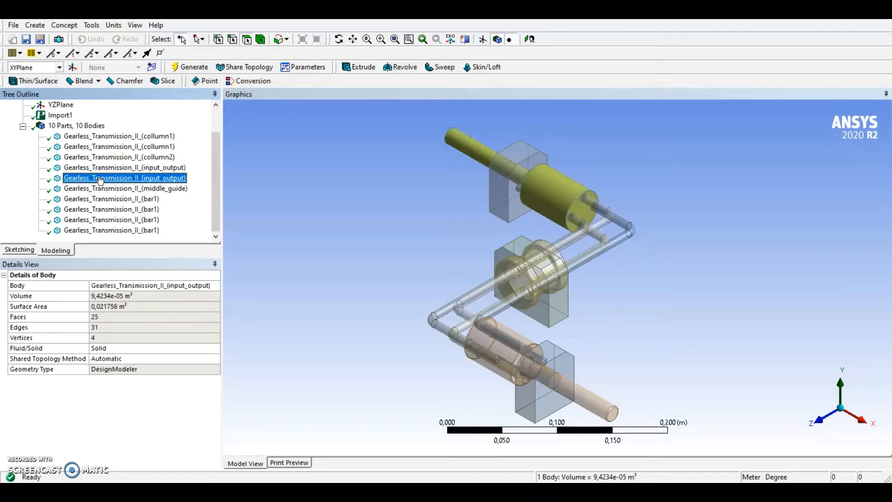
click(97, 168)
click(104, 189)
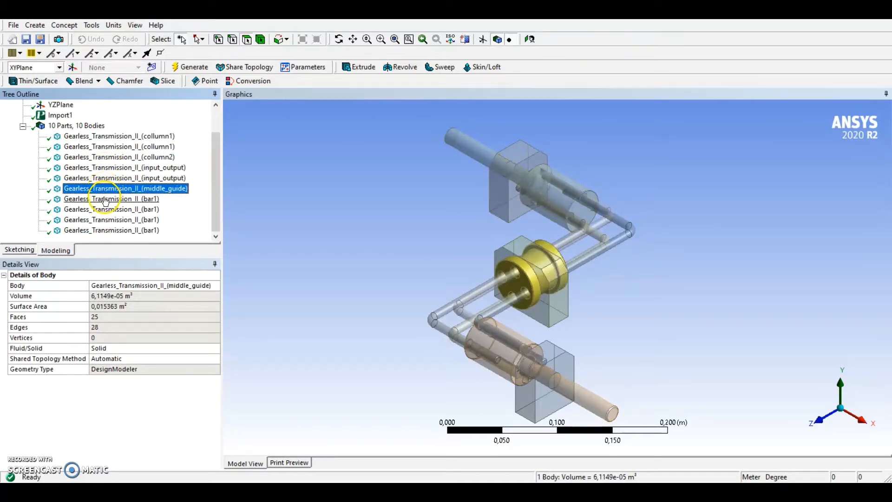
click(103, 200)
click(103, 212)
click(103, 221)
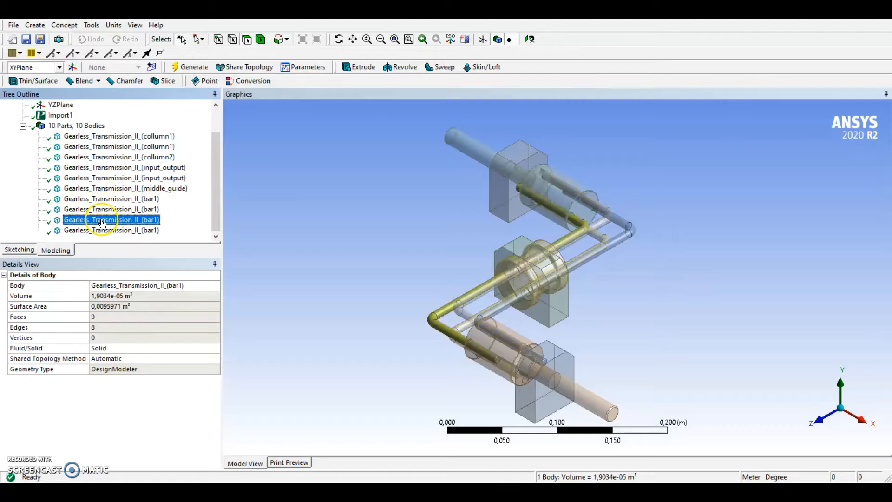
click(101, 231)
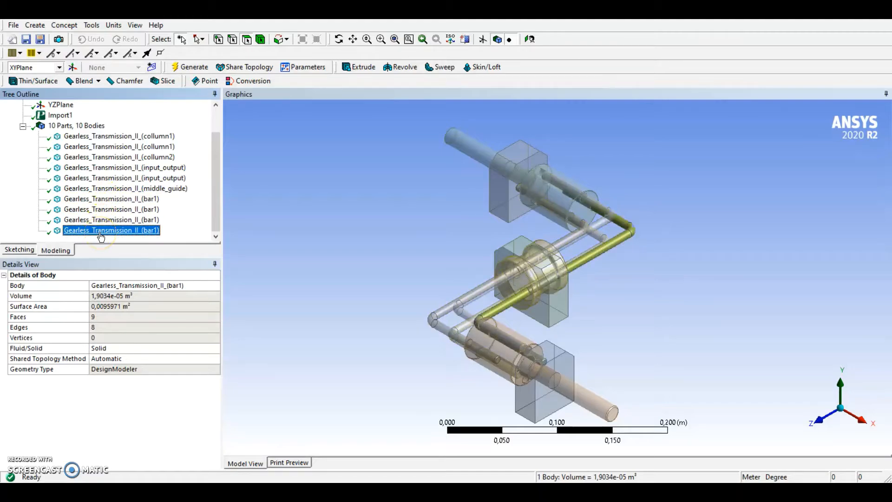
scroll(212, 208, up, 1)
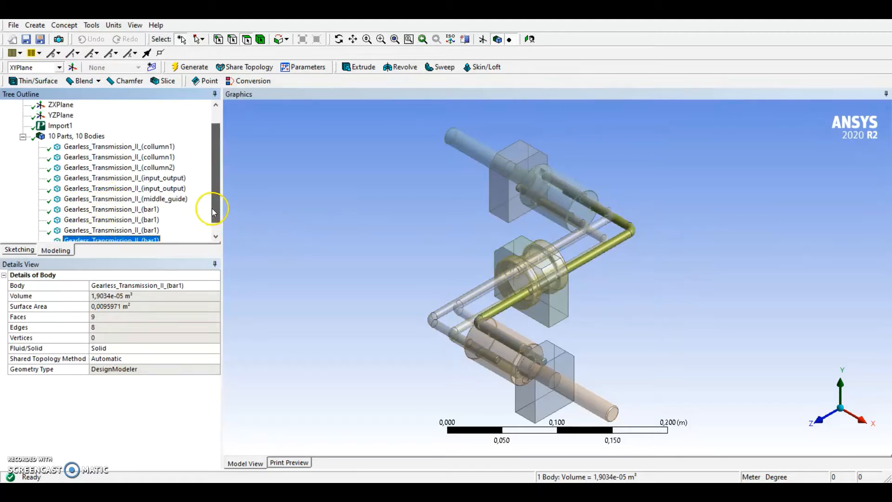
scroll(219, 209, down, 1)
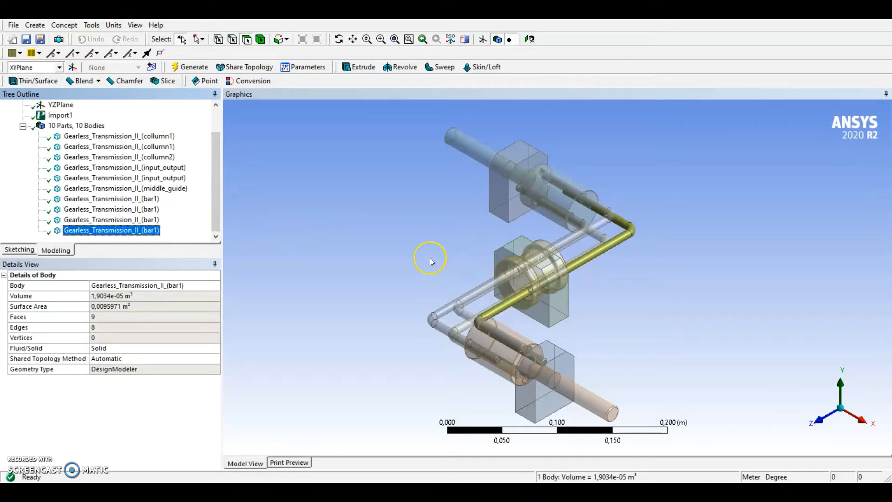
scroll(431, 257, down, 1)
scroll(431, 258, up, 1)
ctrl+middle_drag(430, 257, 444, 248)
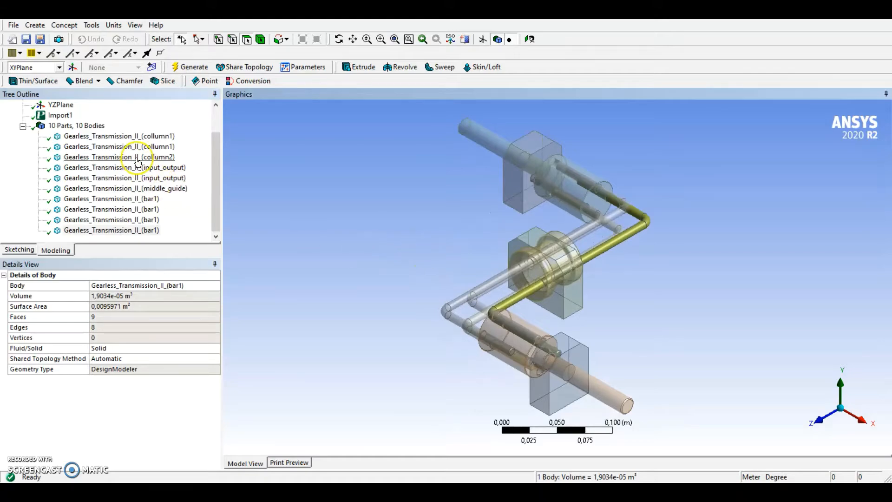
- Switch to the structural model in Mechanical and expand its Geometry branch to list the bodies
click(86, 125)
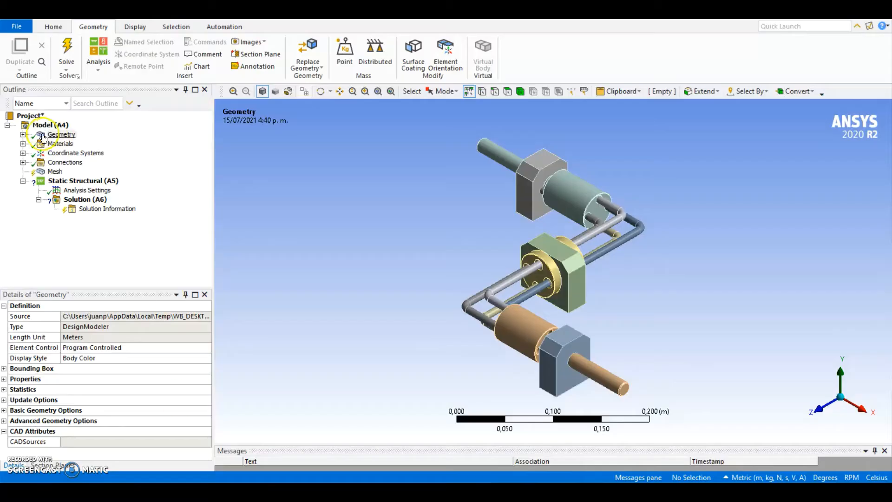
click(23, 135)
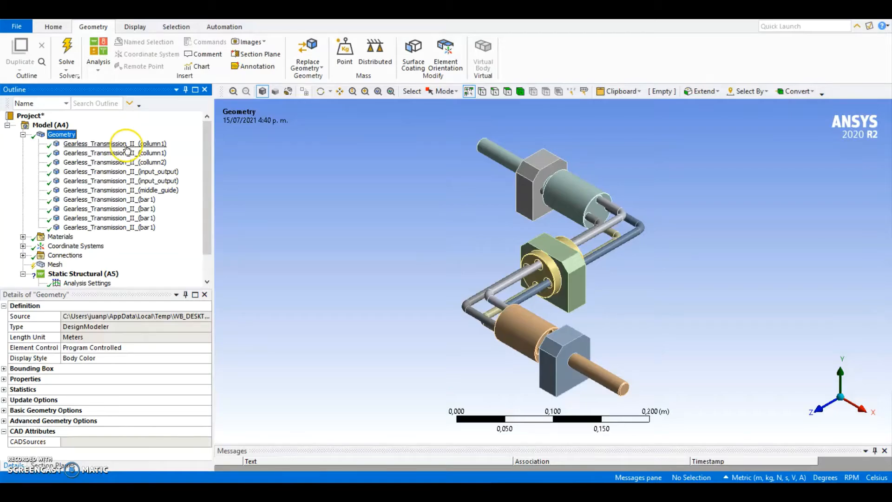
ctrl+click(130, 143)
ctrl+click(131, 153)
ctrl+click(132, 162)
- Set the stiffness behavior of the three columns, both input_output bodies and the middle_guide to Rigid
click(130, 145)
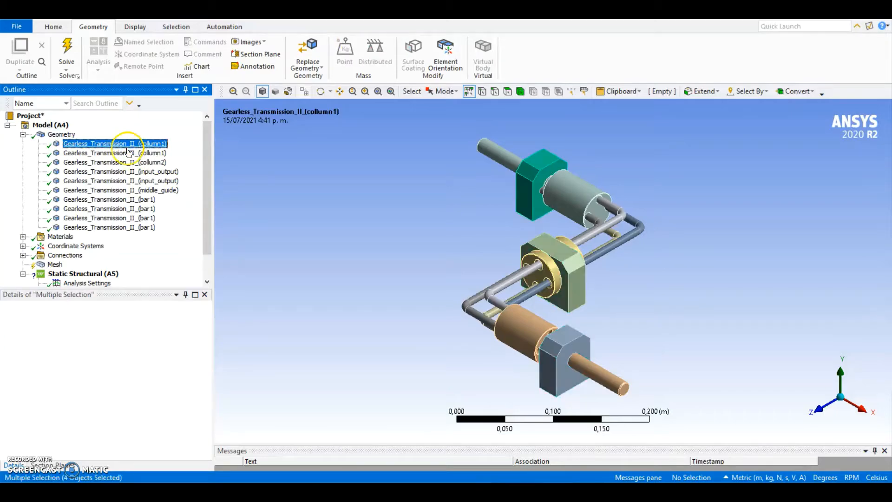
ctrl+click(133, 154)
ctrl+click(134, 161)
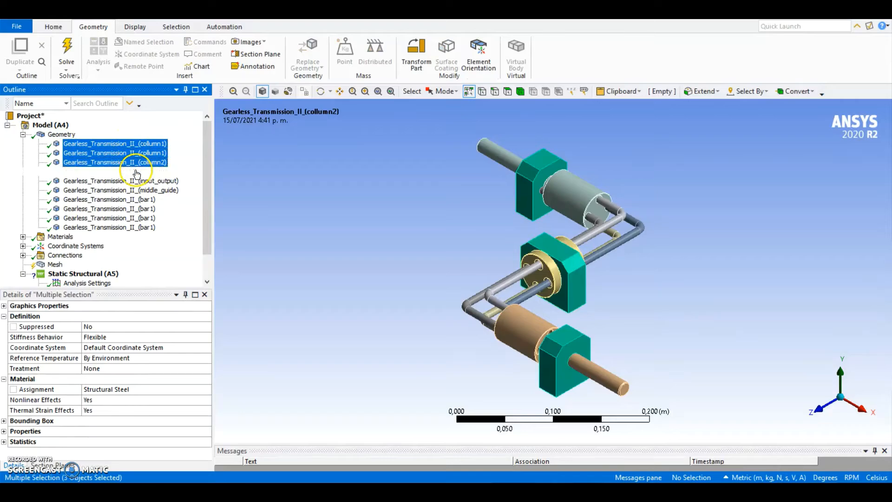
ctrl+click(135, 172)
ctrl+click(137, 181)
ctrl+click(567, 282)
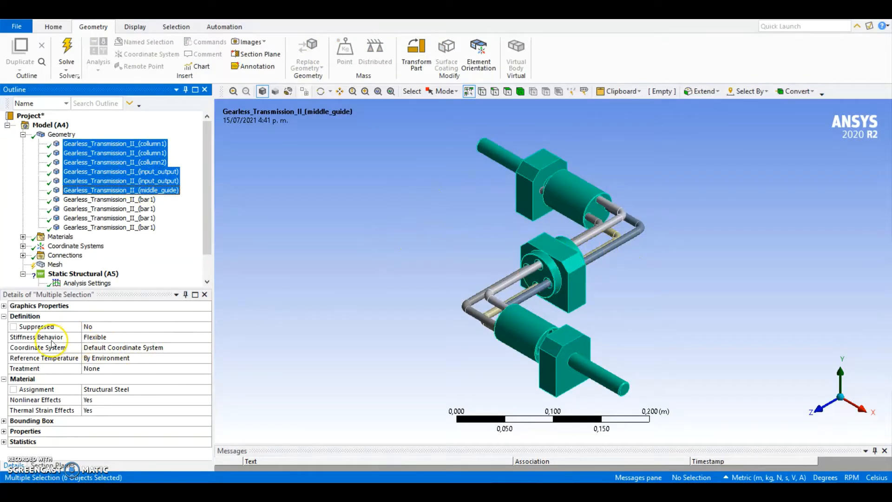
click(171, 339)
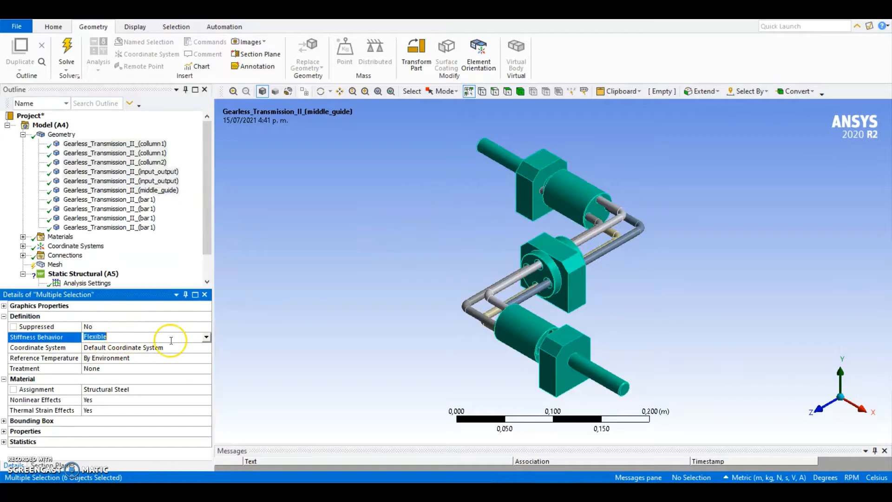
click(206, 337)
click(96, 354)
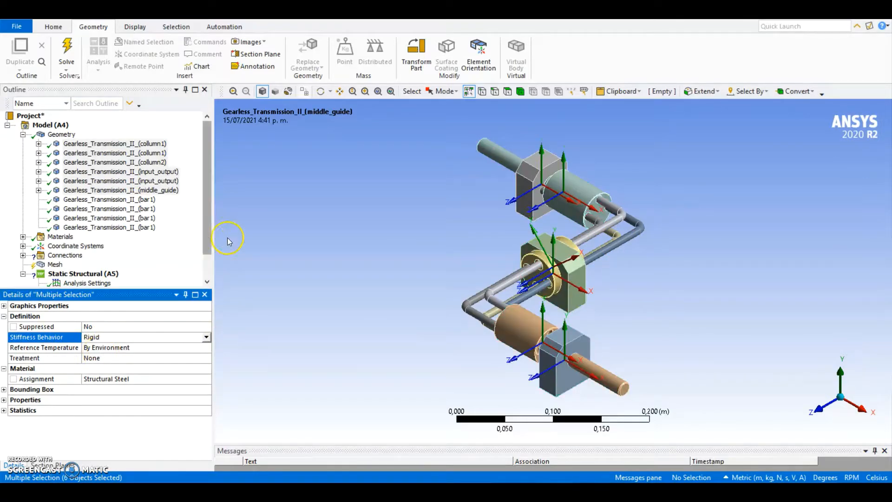
- Check the definition of each of the four bar1 bodies, including its stiffness behavior
click(154, 200)
click(150, 208)
click(146, 218)
click(146, 228)
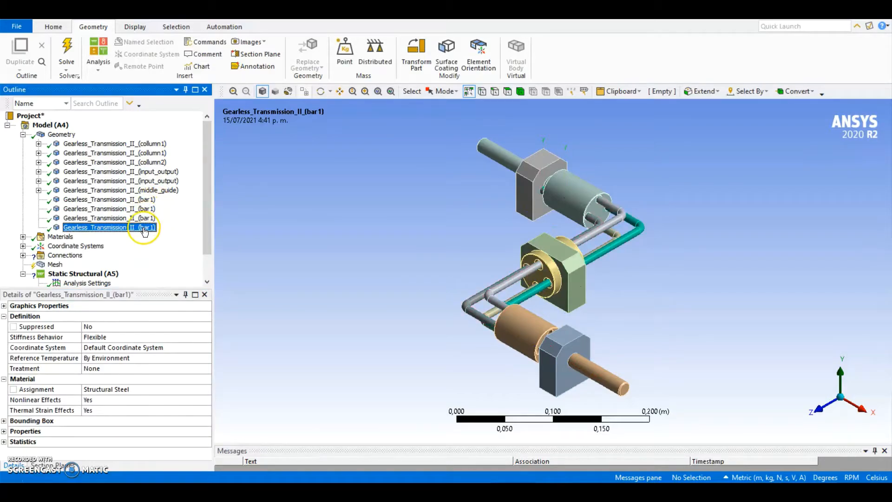
click(147, 218)
click(148, 209)
click(148, 200)
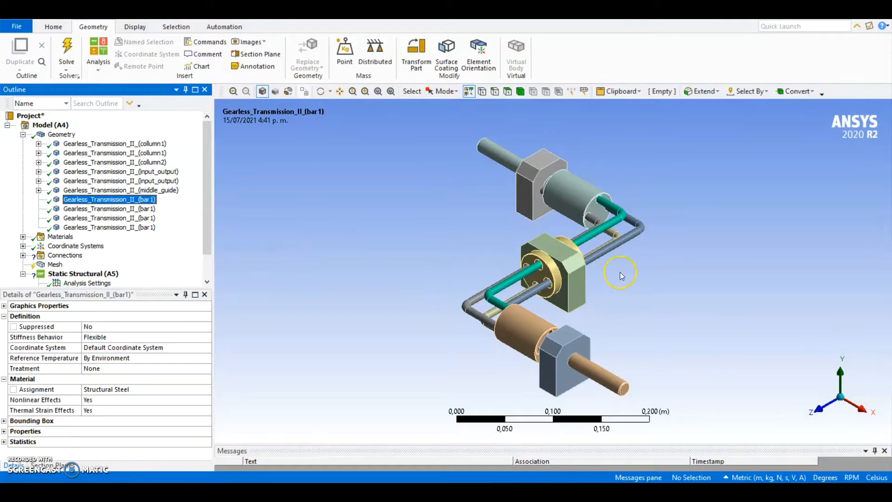
scroll(622, 276, up, 2)
scroll(622, 276, down, 2)
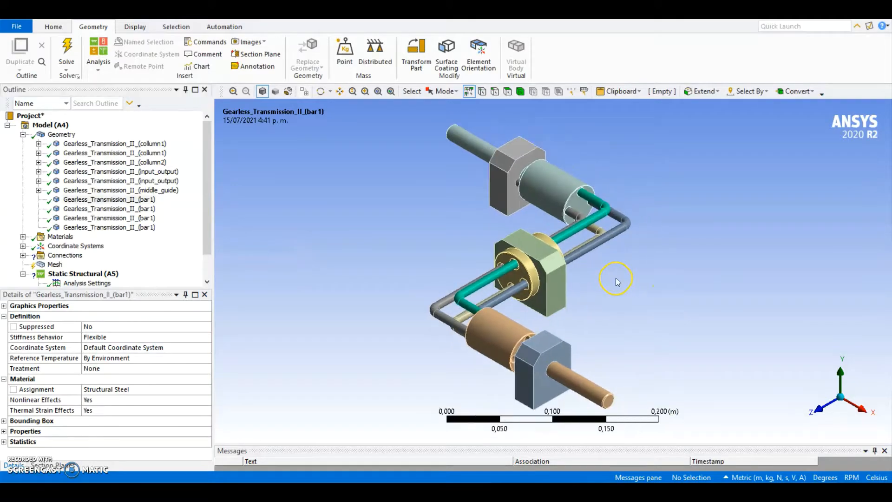
ctrl+middle_drag(615, 278, 607, 272)
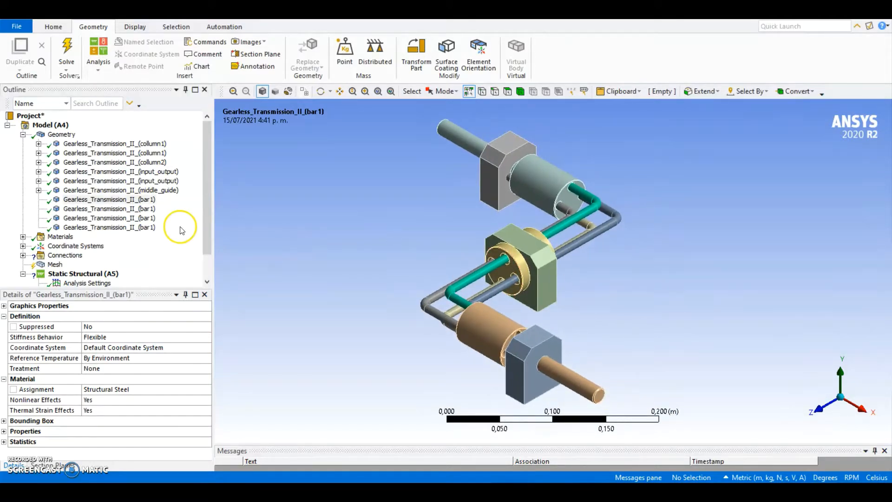
- Expand the Materials branch and check which material is available to the model
click(22, 236)
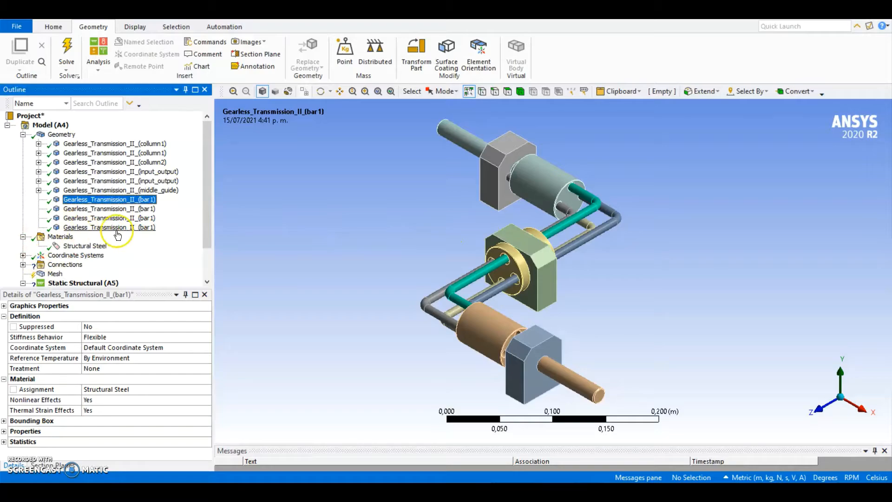
scroll(118, 235, down, 1)
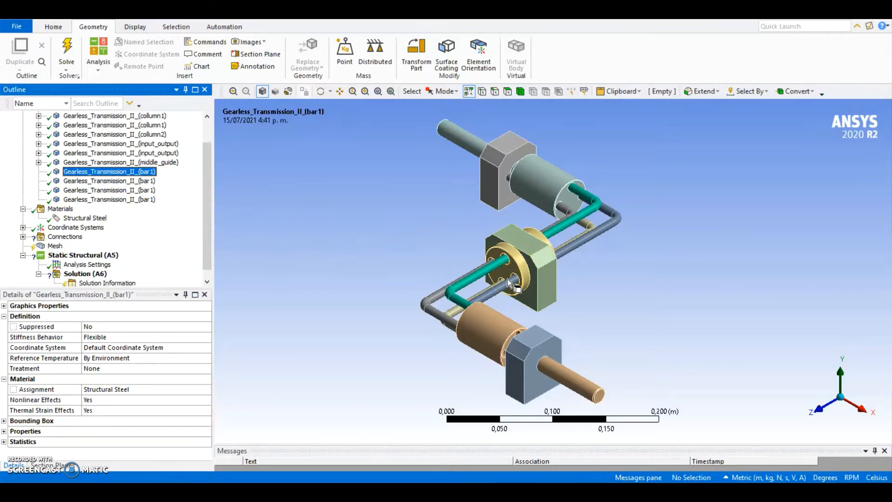
ctrl+middle_drag(509, 281, 506, 282)
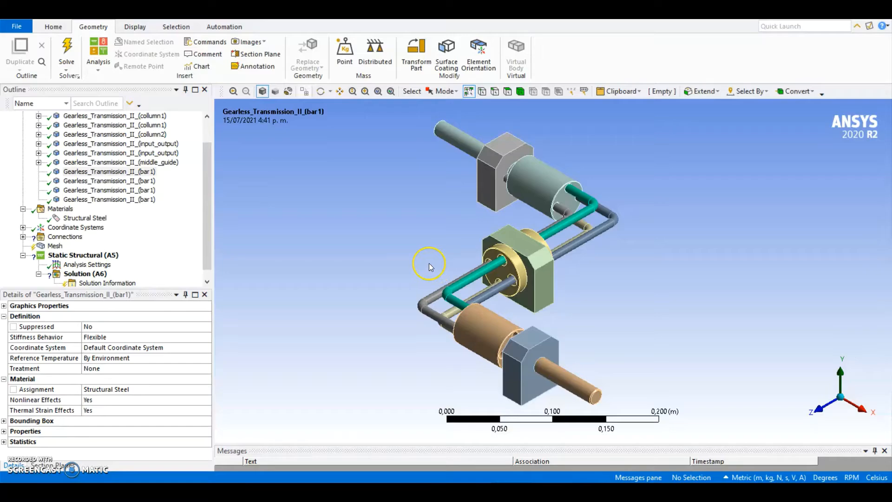
- Expand the Coordinate Systems branch and check the type and origin of the Global Coordinate System
click(23, 227)
click(84, 237)
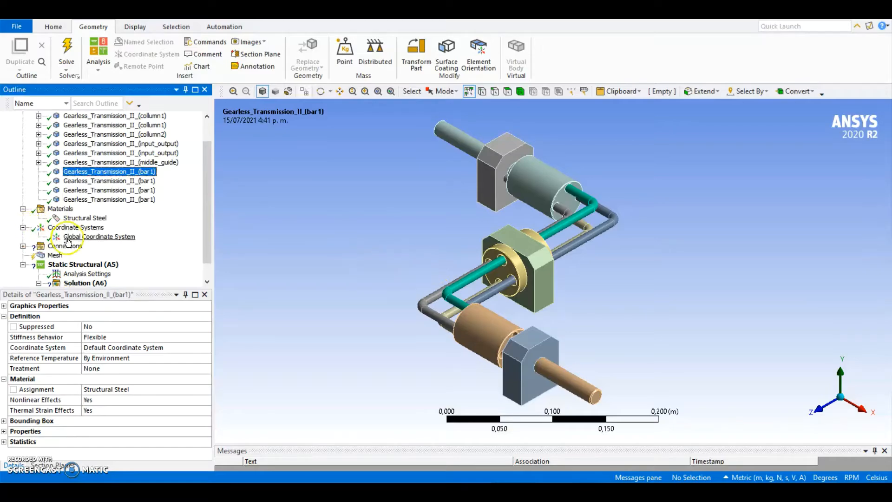
scroll(627, 297, down, 1)
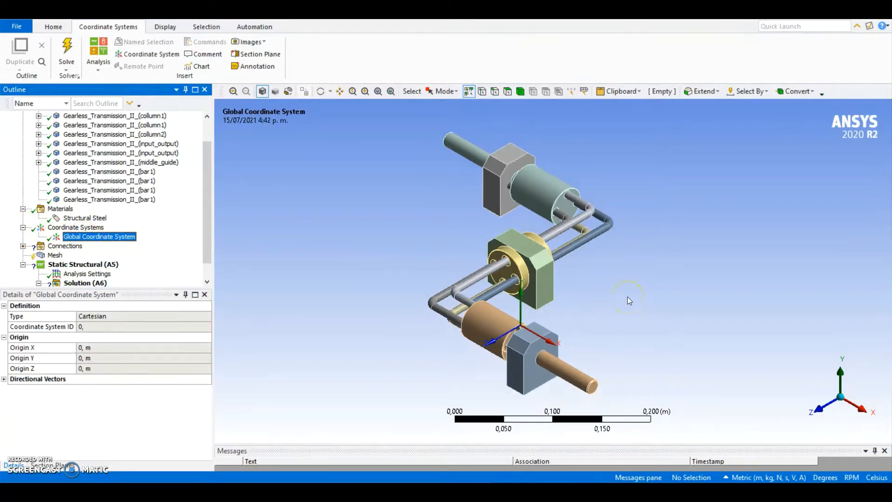
click(43, 240)
scroll(87, 224, down, 1)
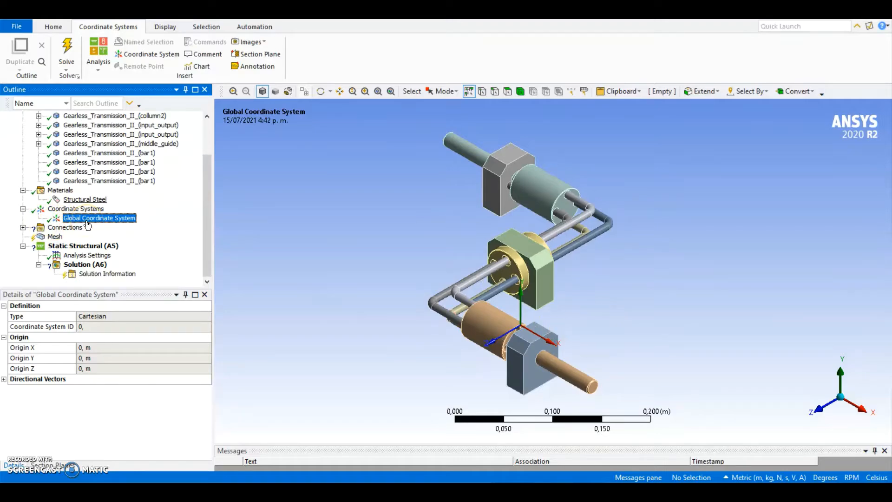
- Delete the automatically generated Contacts group from the model's Connections
click(23, 227)
scroll(28, 223, down, 1)
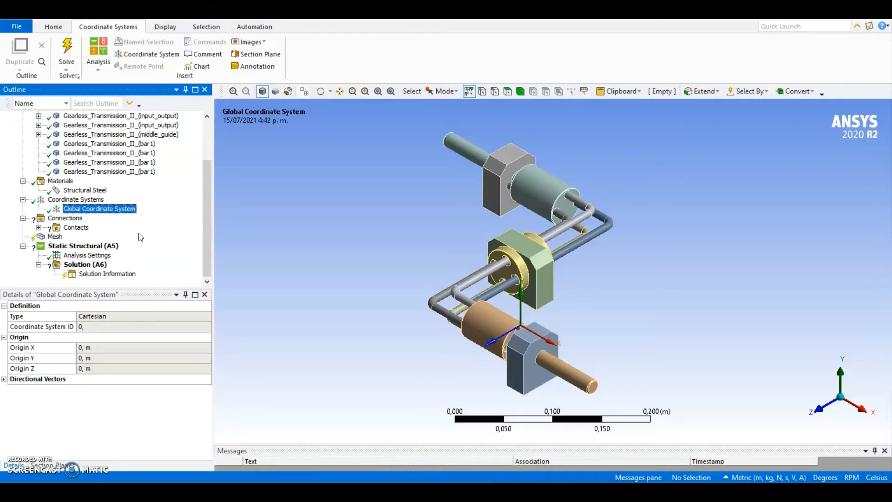
click(188, 435)
click(76, 229)
right_click(80, 231)
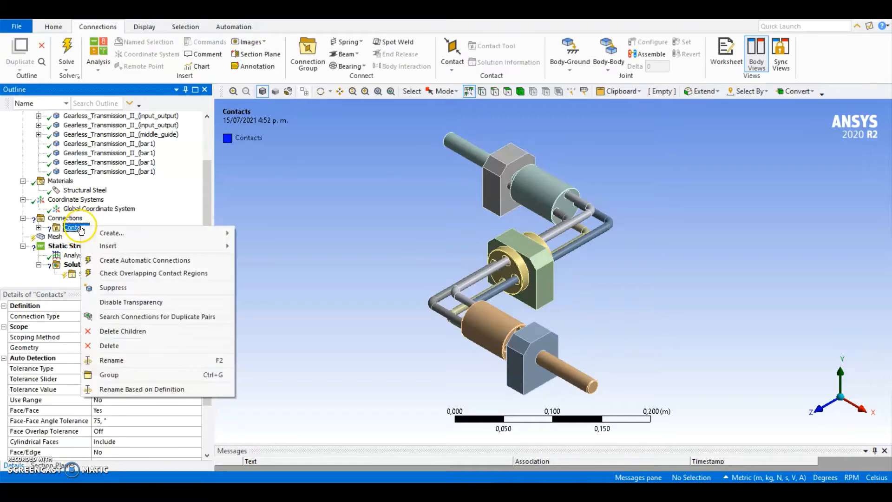
click(218, 345)
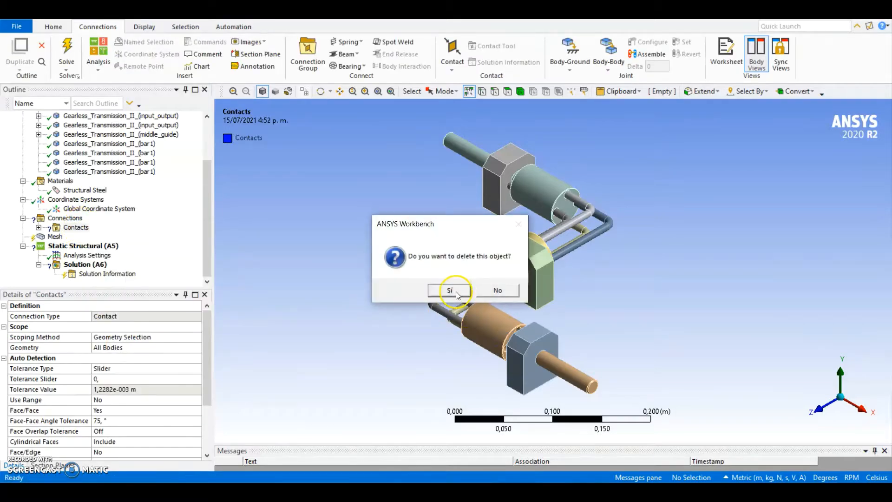
click(448, 290)
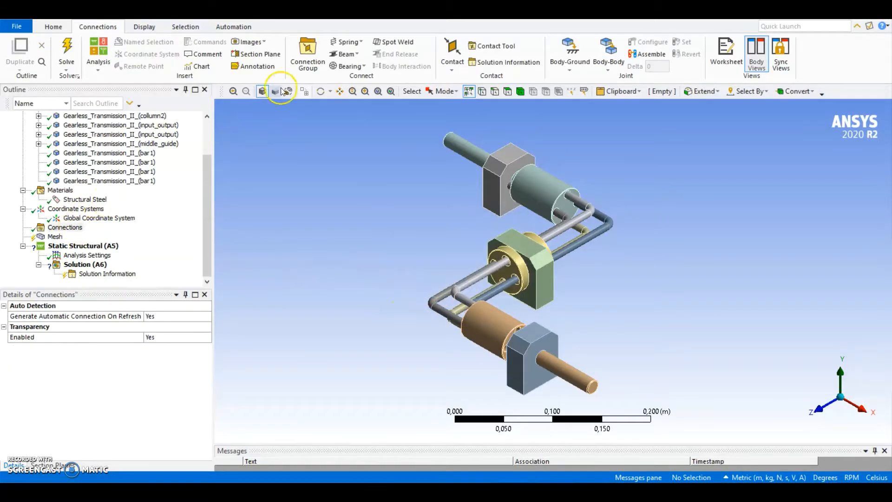
- Add a connection group under Connections and set its connection type to Joint
click(308, 54)
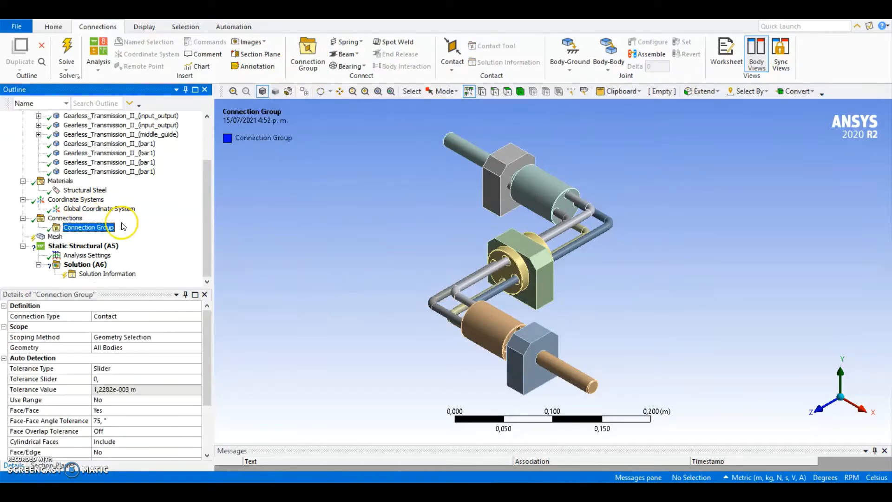
click(136, 316)
click(197, 316)
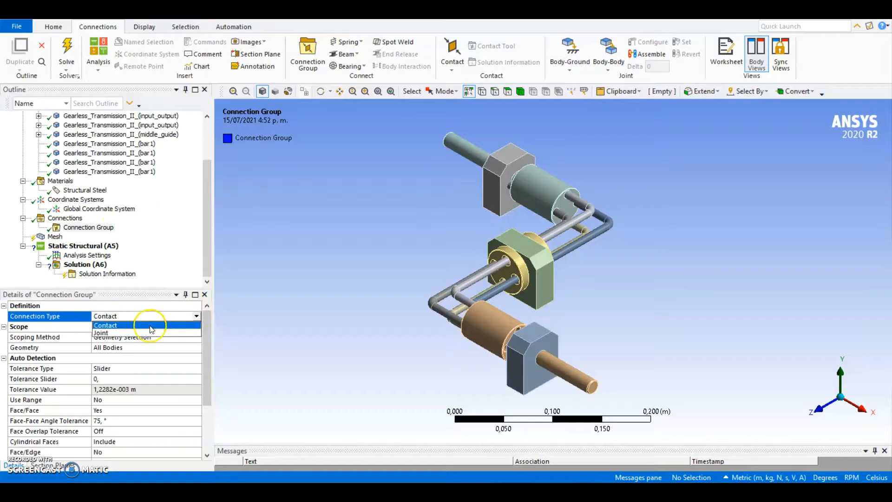
click(151, 333)
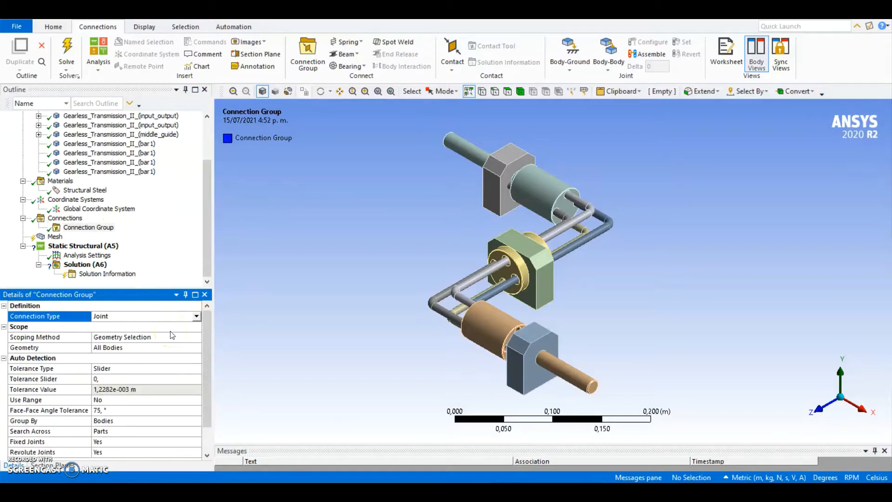
- Change the connection group's auto-detection tolerance type to Value and set the tolerance value to 0,001 m
scroll(172, 334, down, 1)
click(154, 337)
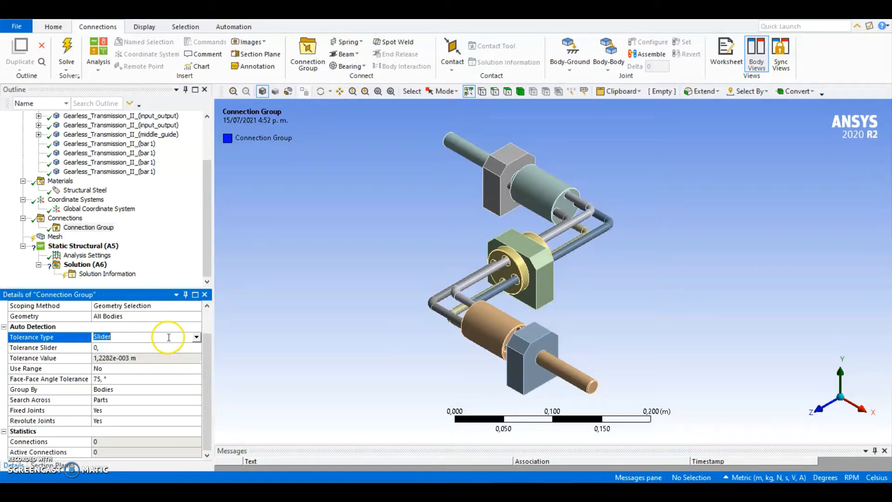
click(197, 337)
click(125, 358)
click(131, 358)
click(132, 358)
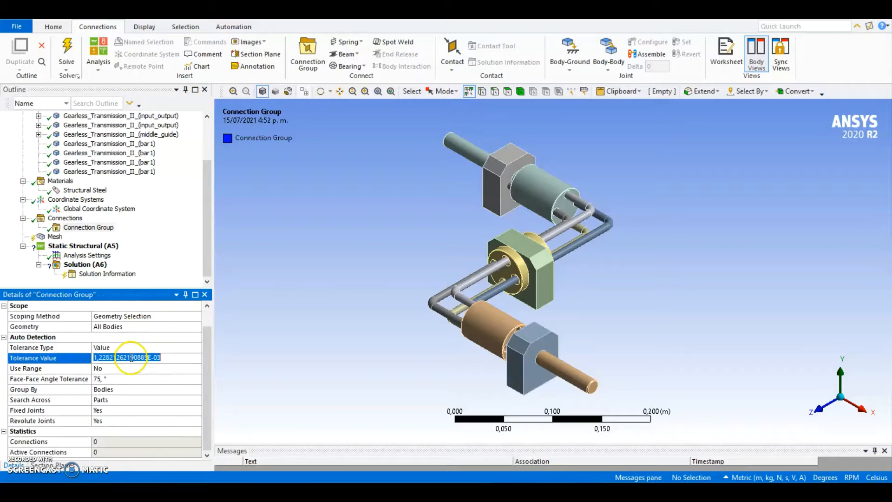
text(0,001)
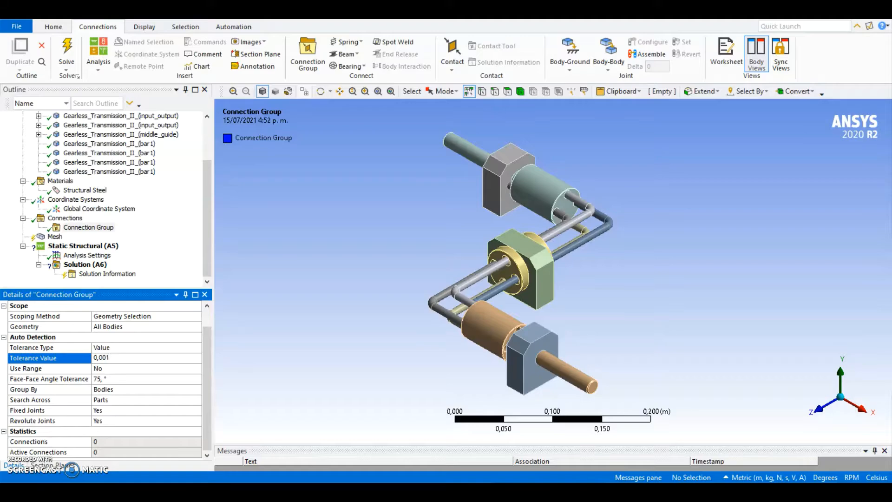
key(Return)
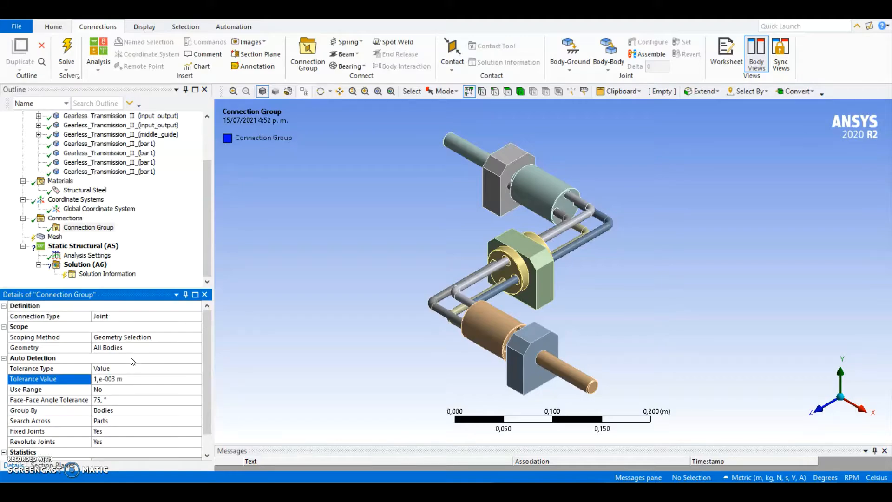
scroll(133, 361, down, 1)
click(121, 354)
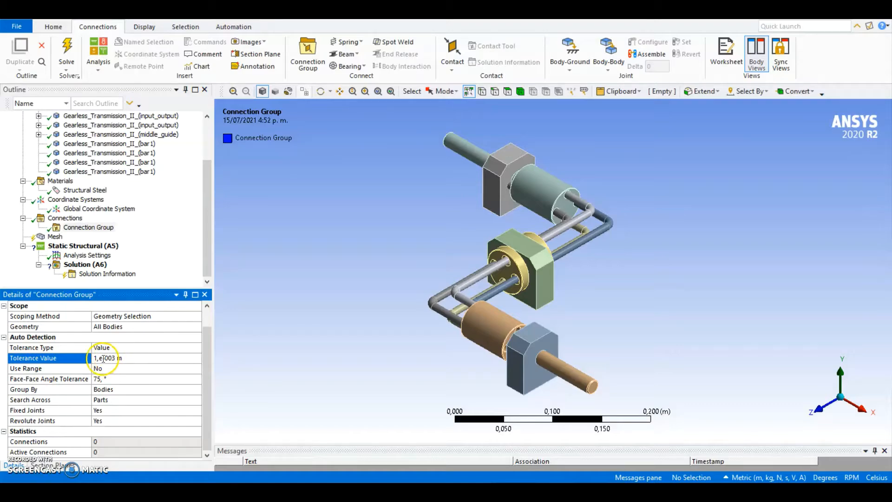
- Set Fixed Joints to No in the connection group's auto detection and create the automatic connections
click(112, 409)
click(191, 410)
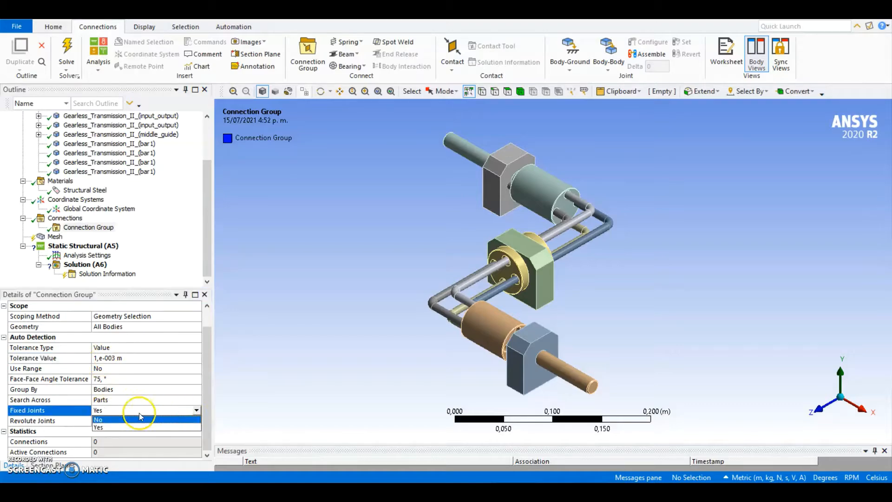
click(111, 427)
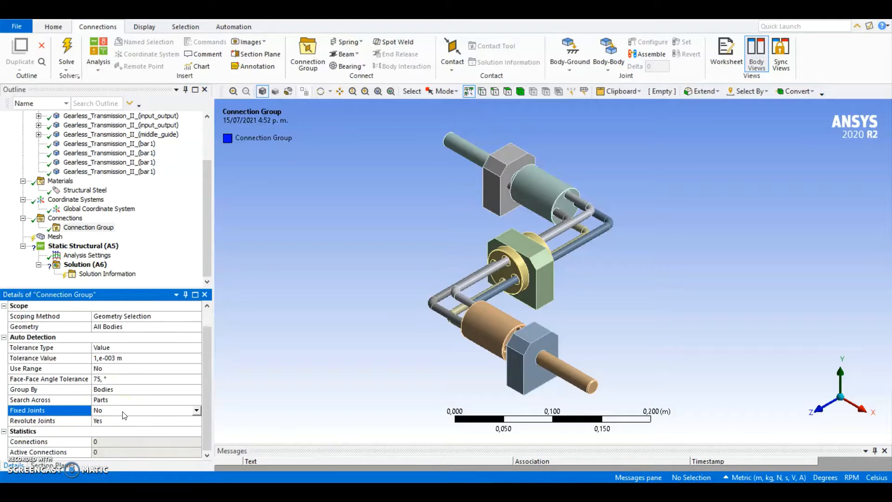
right_click(89, 228)
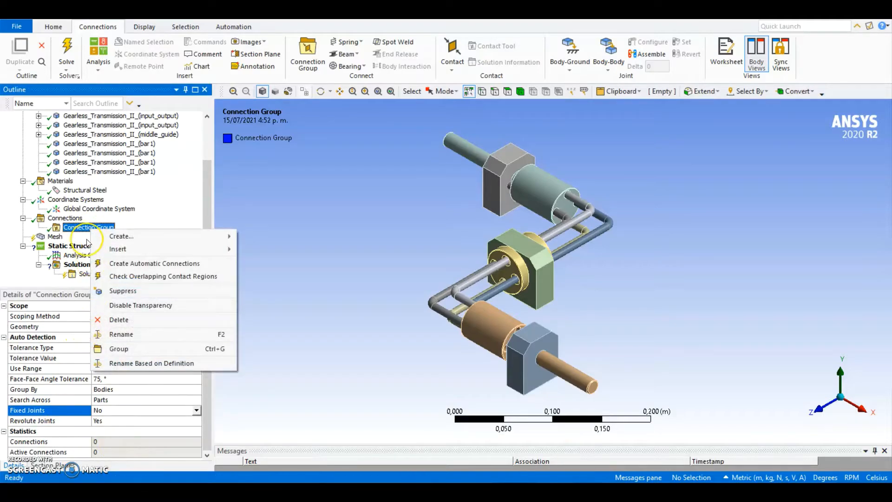
click(142, 263)
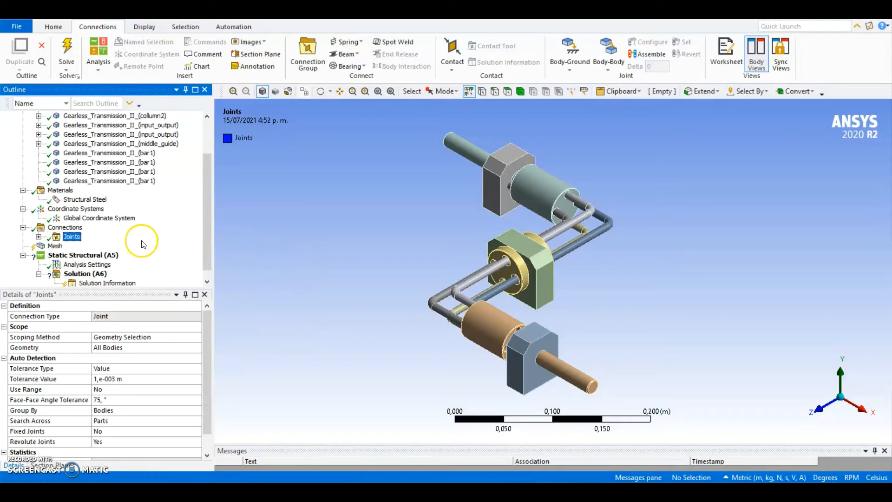
- Expand the Joints group and examine which bodies the first three joints connect
click(39, 236)
scroll(106, 240, down, 2)
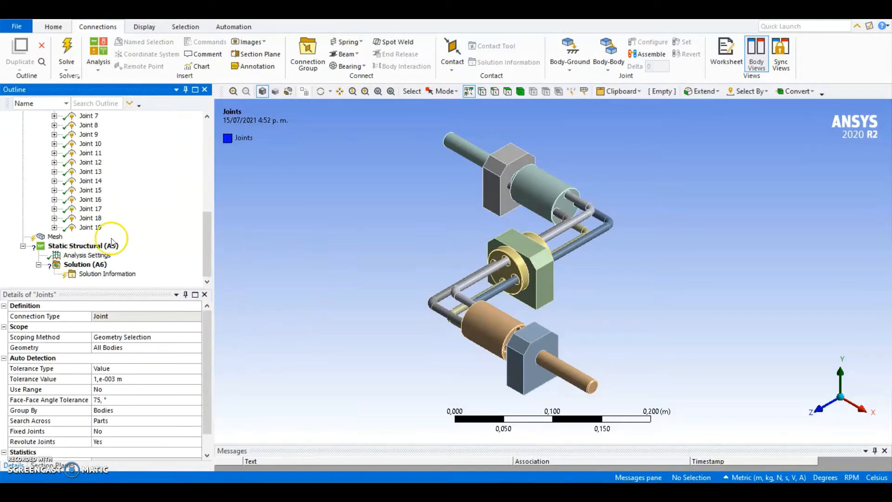
scroll(97, 233, up, 4)
click(90, 180)
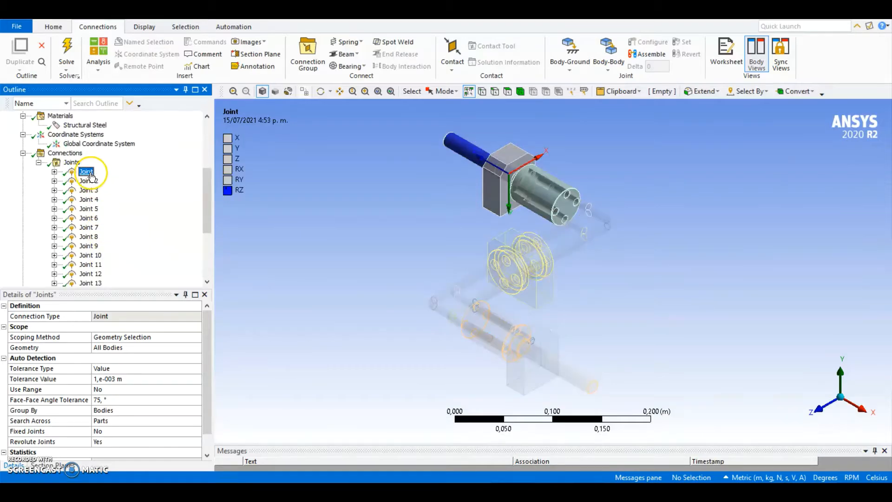
click(89, 190)
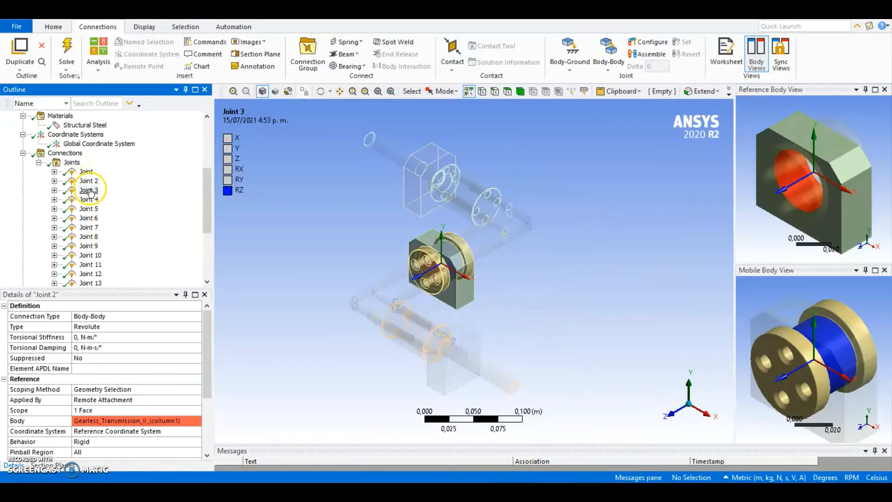
scroll(95, 205, down, 2)
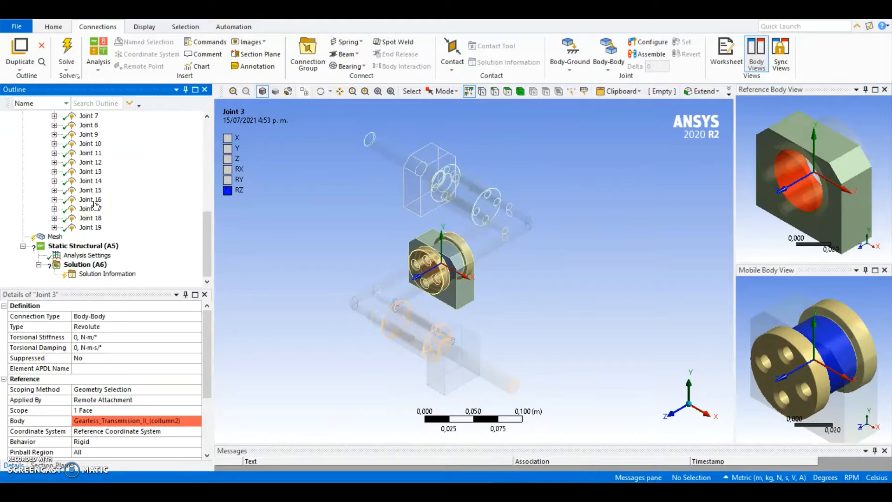
scroll(79, 211, up, 3)
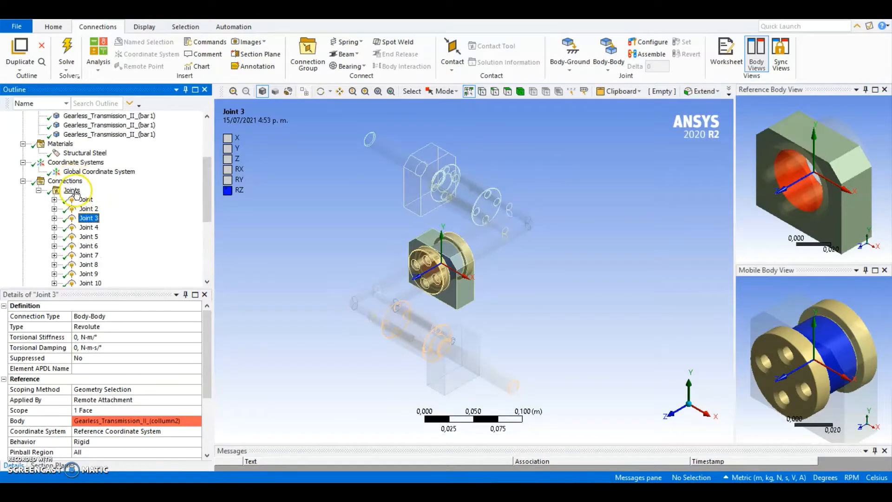
click(87, 209)
click(87, 218)
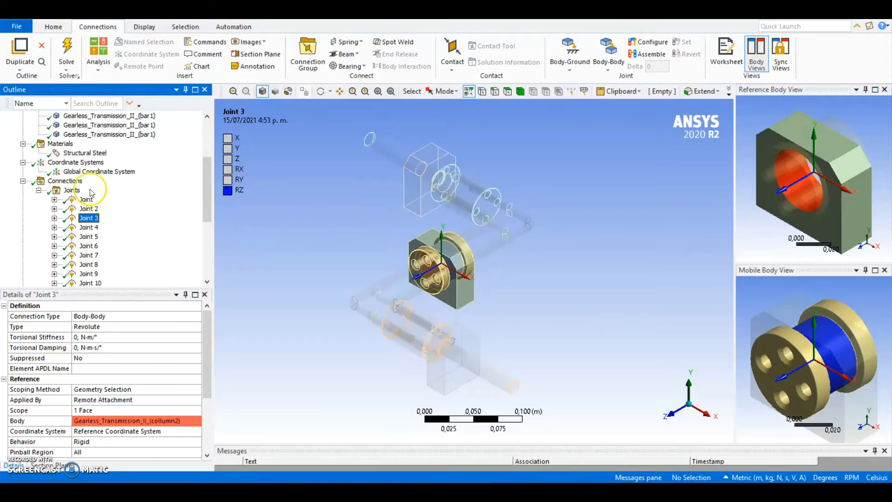
- Add a second connection group under Connections and set its connection type to Joint
click(65, 192)
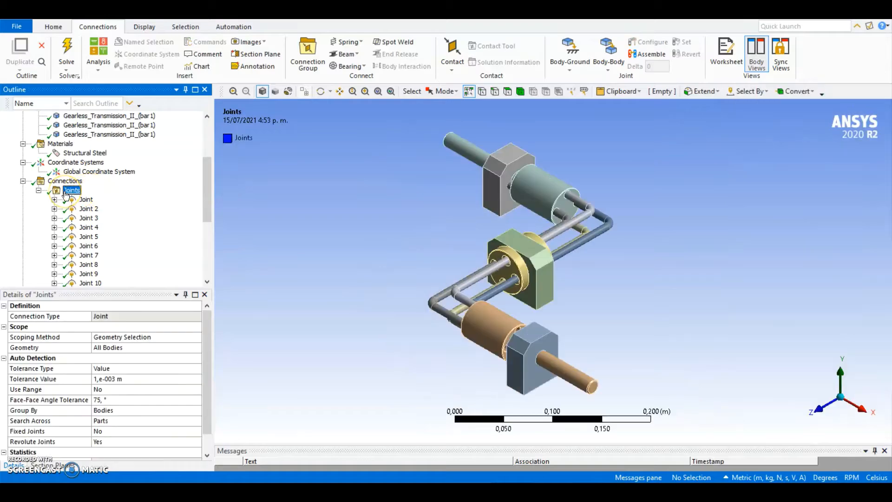
click(306, 52)
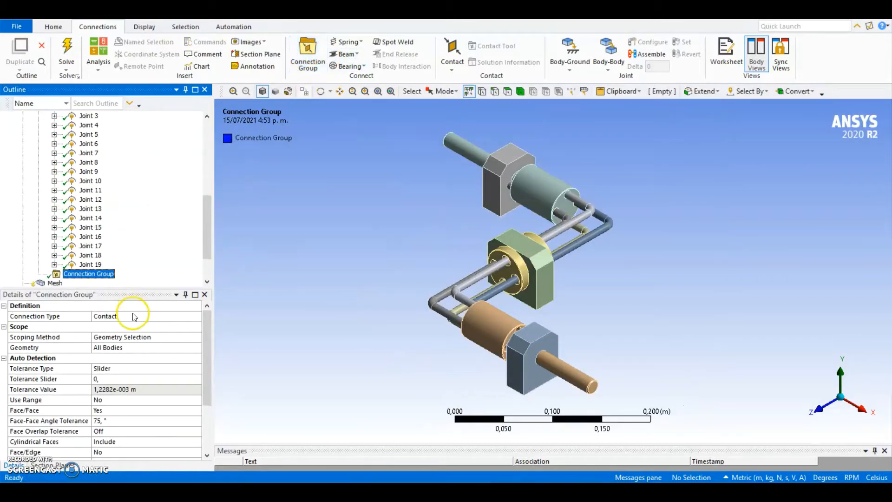
click(195, 319)
click(196, 317)
click(107, 332)
- Move Joint, Joint 2 and Joint 3 from the Joints group into the new, empty Connection Group
scroll(120, 229, up, 5)
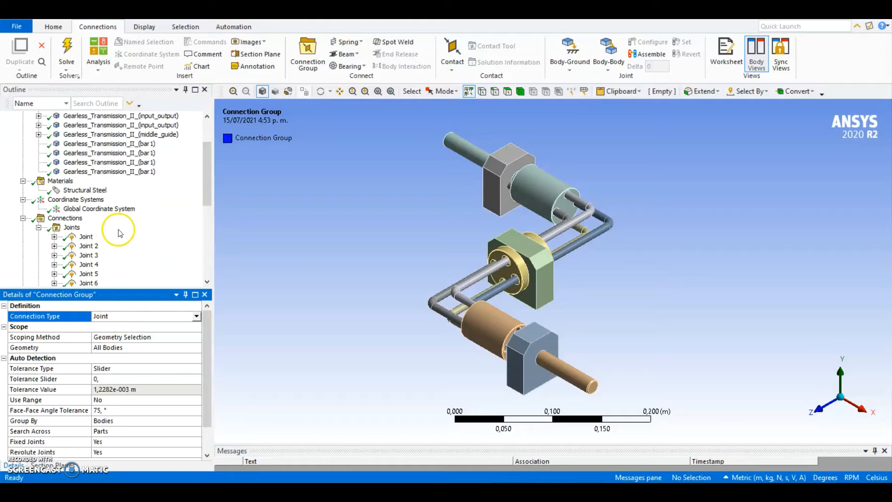
scroll(108, 205, down, 2)
click(87, 180)
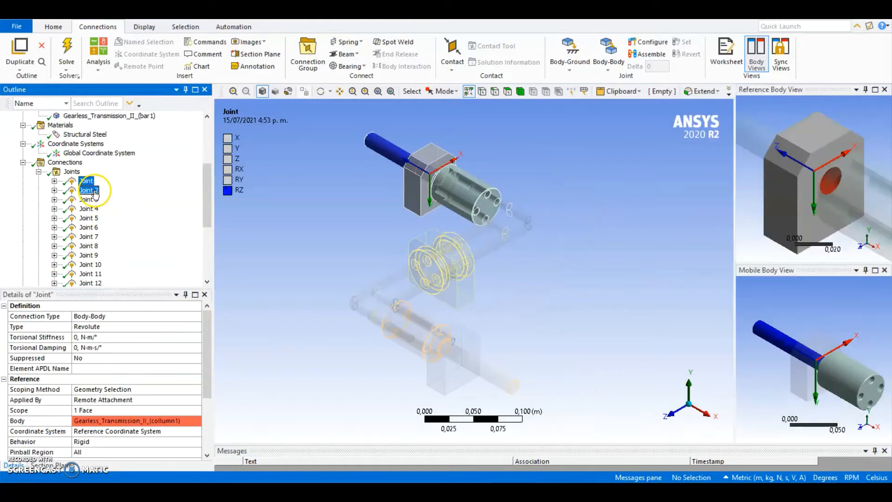
shift+click(96, 201)
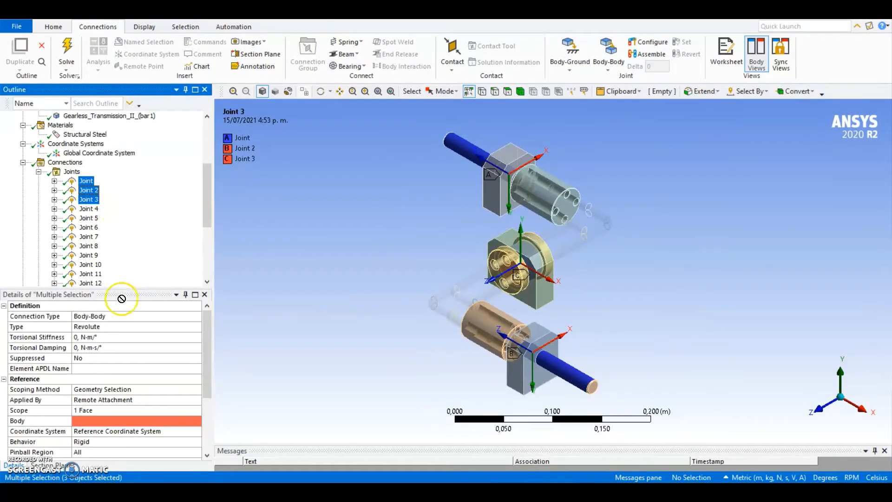
scroll(129, 249, down, 3)
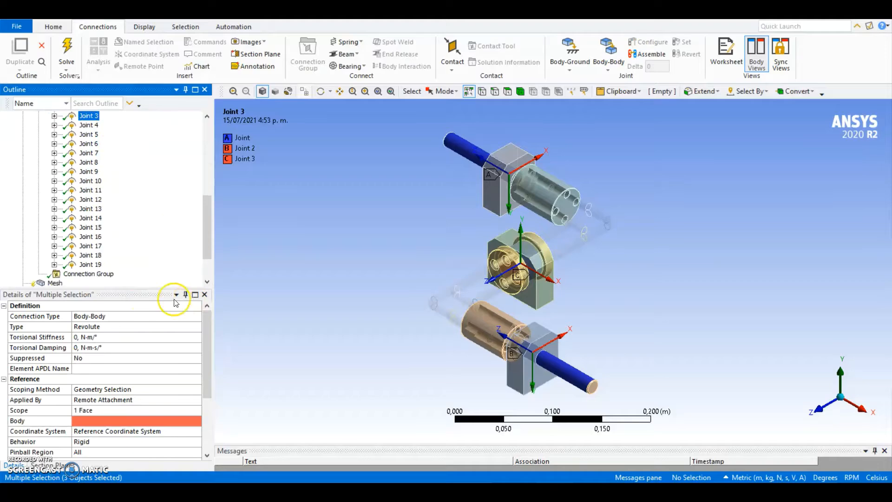
drag(164, 293, 168, 378)
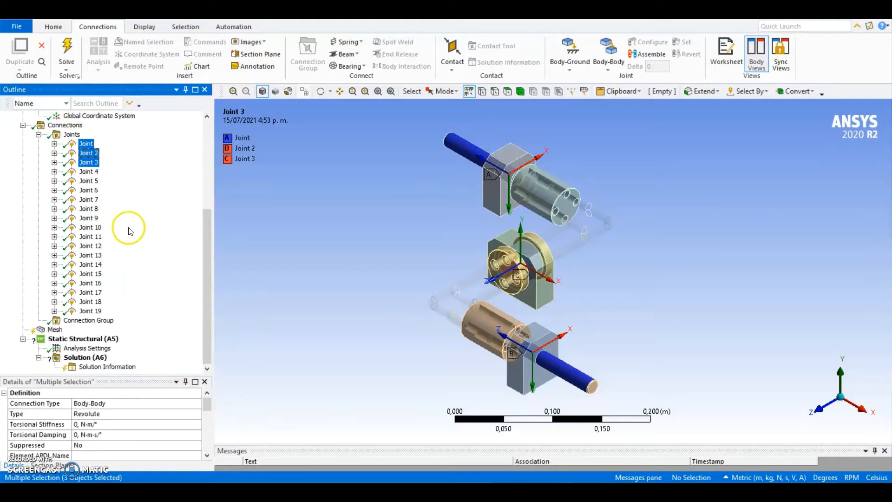
click(87, 144)
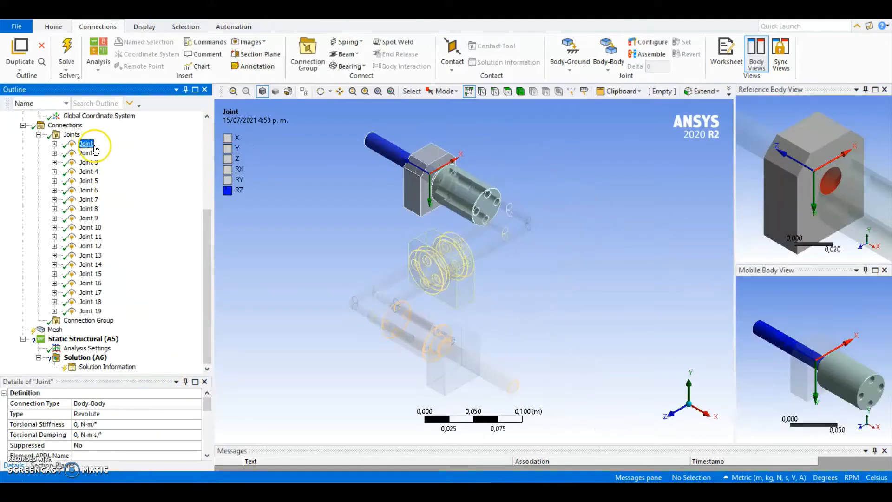
shift+click(88, 162)
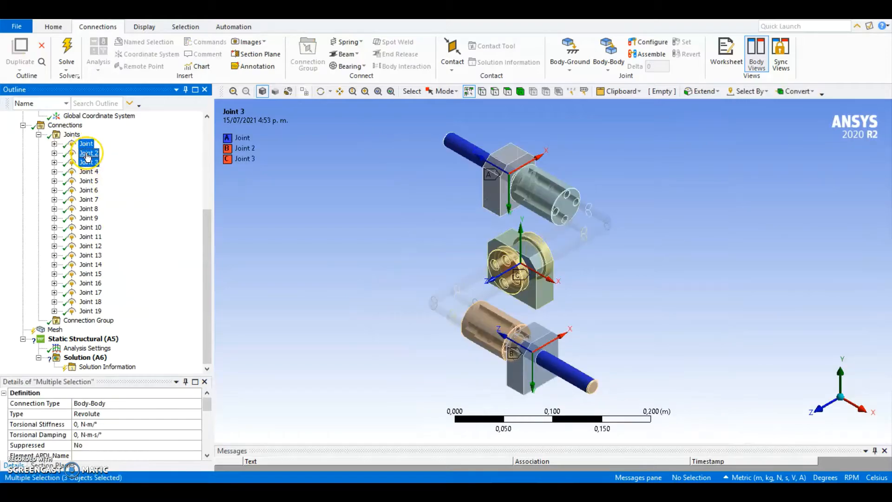
drag(138, 232, 135, 299)
click(117, 319)
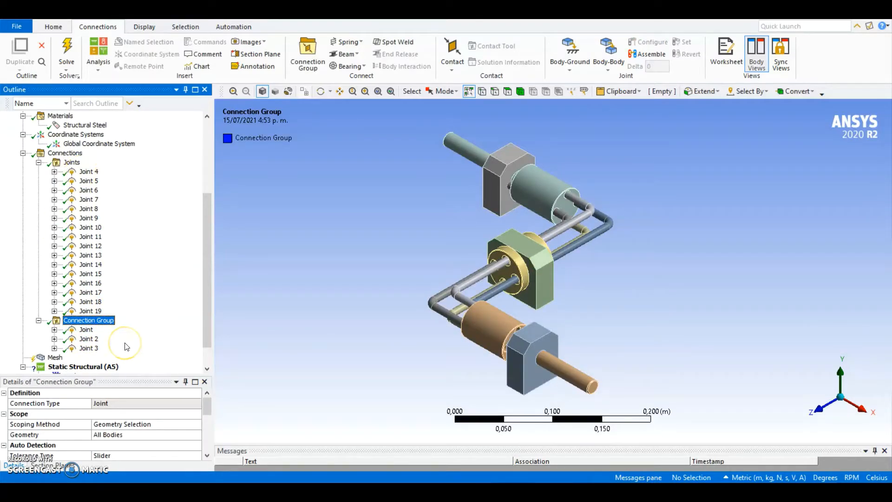
- Rename the first joint in the Connection Group based on its definition, and widen the outline to fit the full name
scroll(126, 346, down, 1)
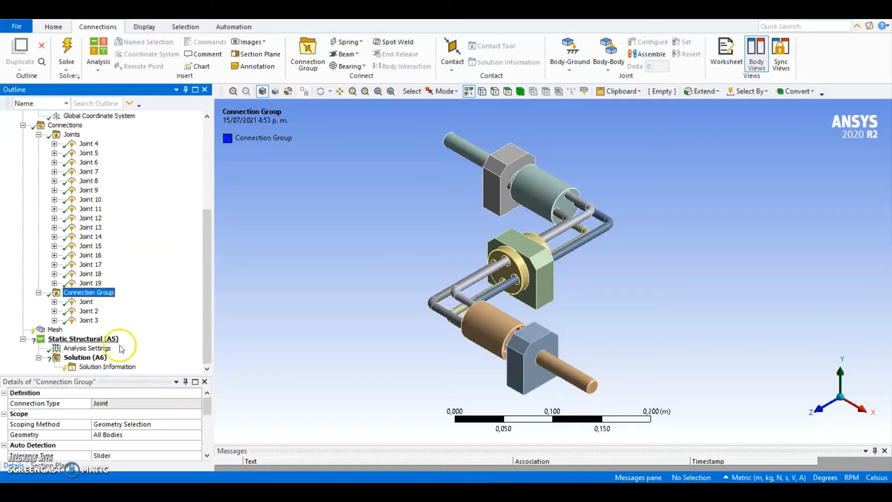
click(86, 302)
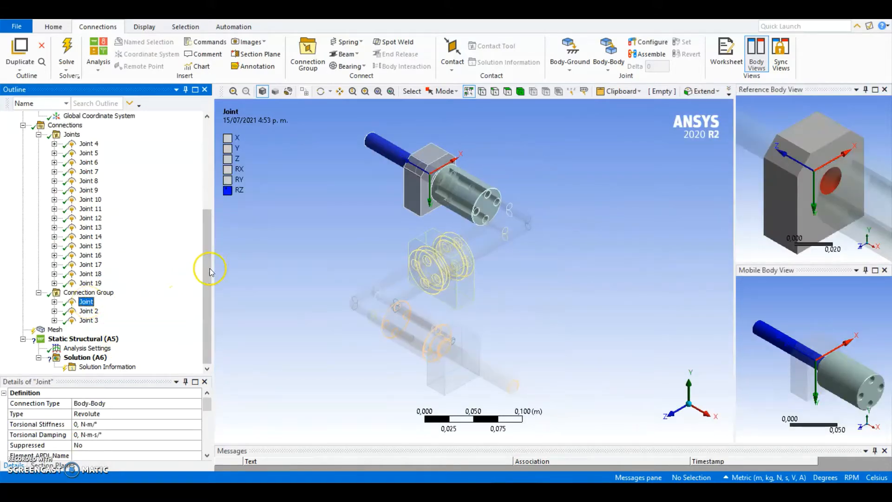
drag(209, 266, 289, 260)
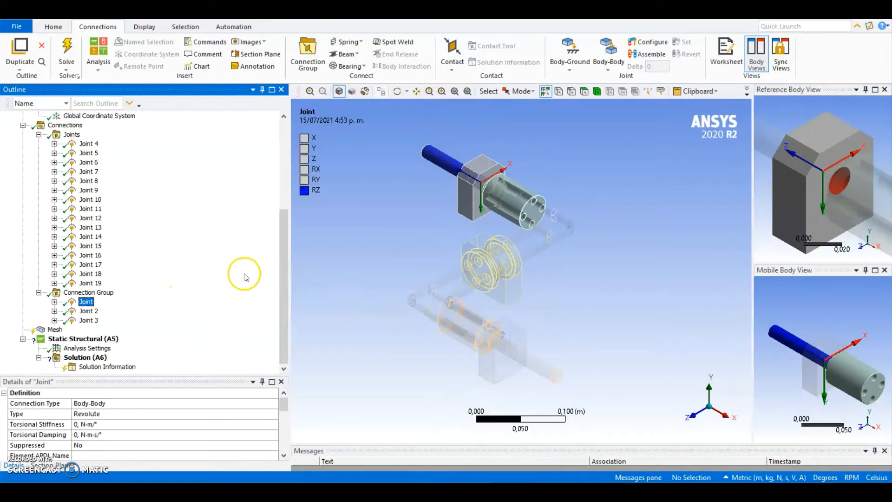
right_click(87, 305)
click(122, 294)
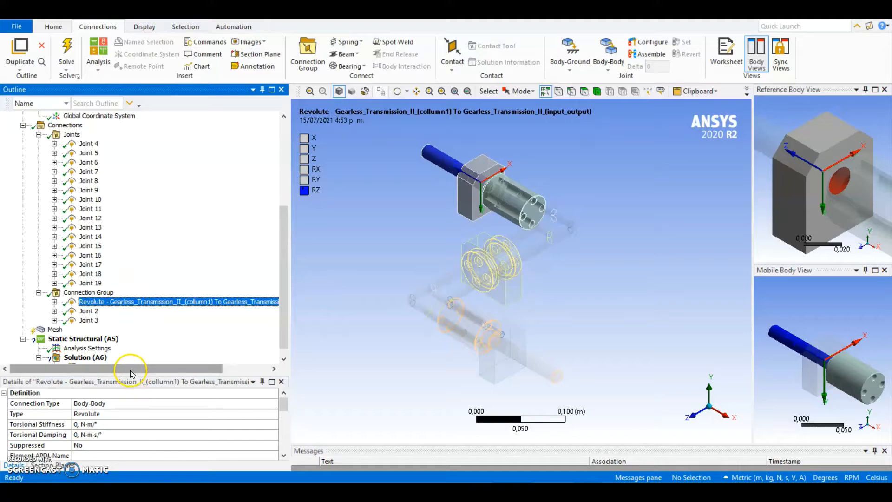
drag(131, 369, 182, 361)
click(248, 328)
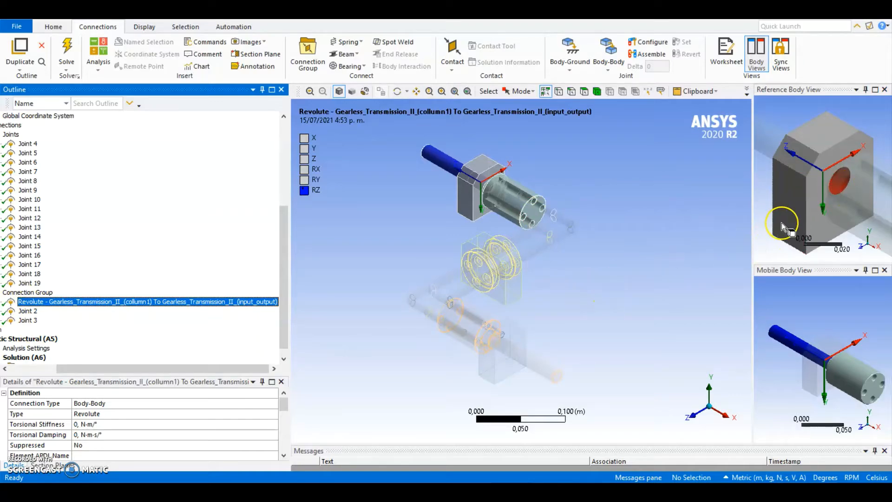
- Check the bodies of the renamed revolute joint, and rename Joint 2 based on its definition
scroll(608, 254, down, 3)
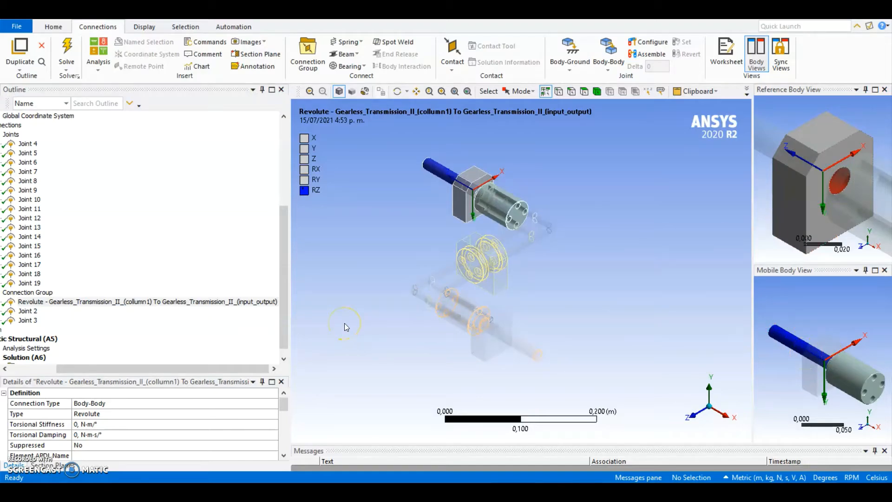
scroll(504, 224, down, 1)
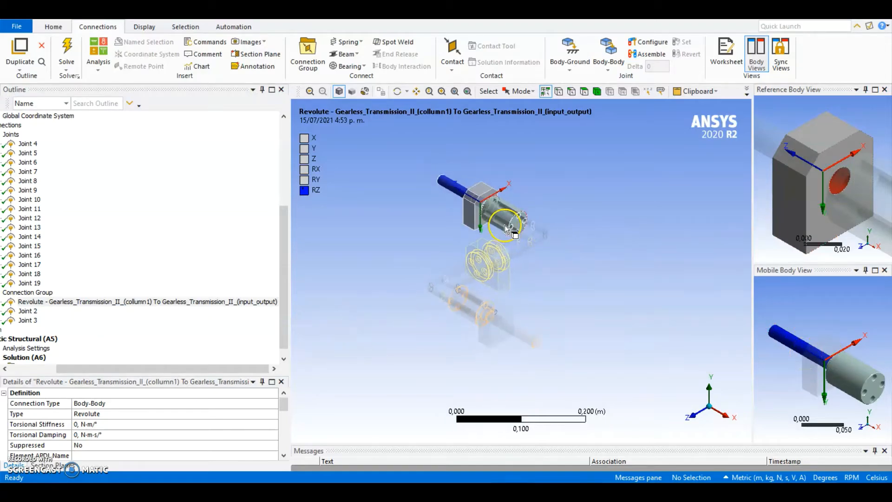
middle_drag(504, 225, 444, 202)
scroll(442, 202, up, 2)
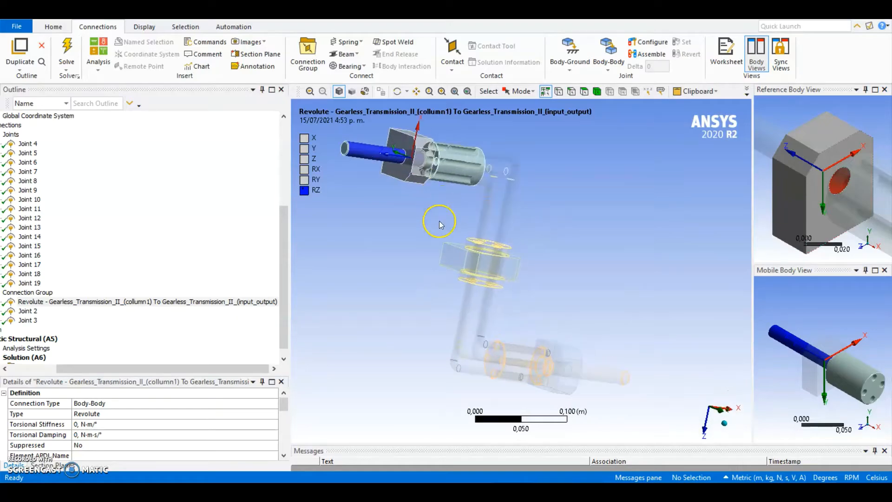
middle_drag(420, 233, 398, 167)
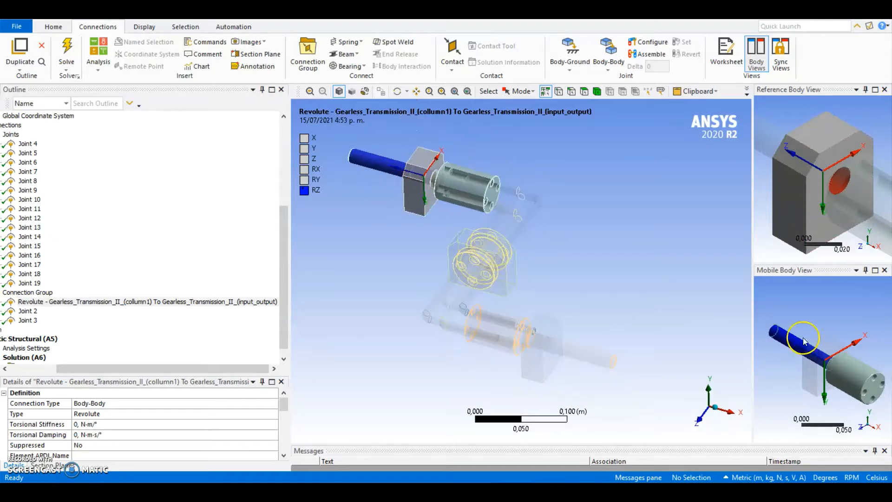
click(29, 311)
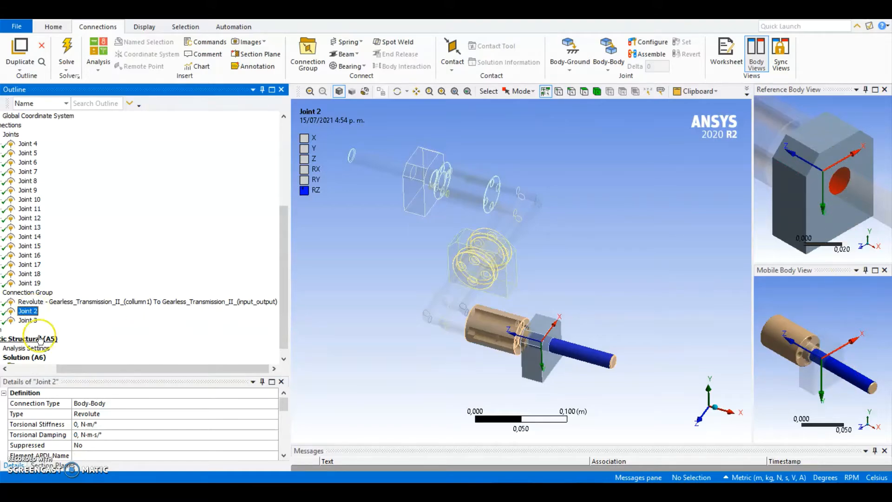
right_click(33, 311)
click(70, 305)
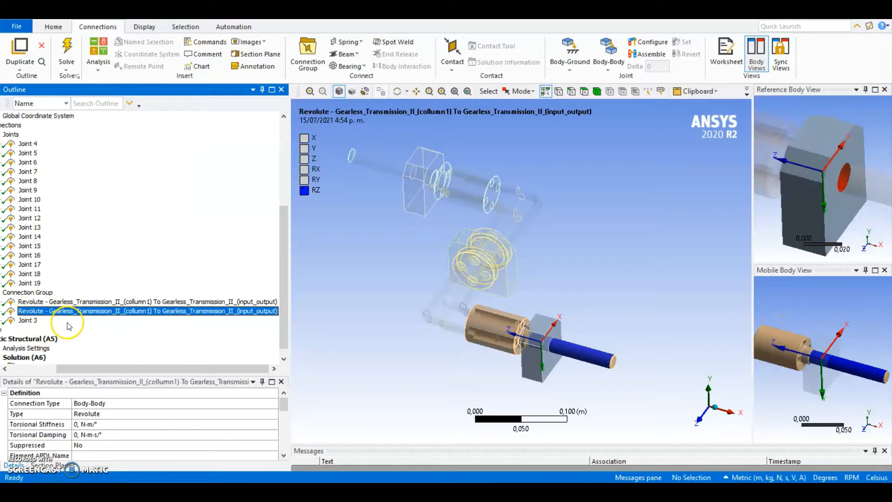
- Inspect Joint 3 between the middle support and the middle guide, and rename it based on its definition
click(32, 322)
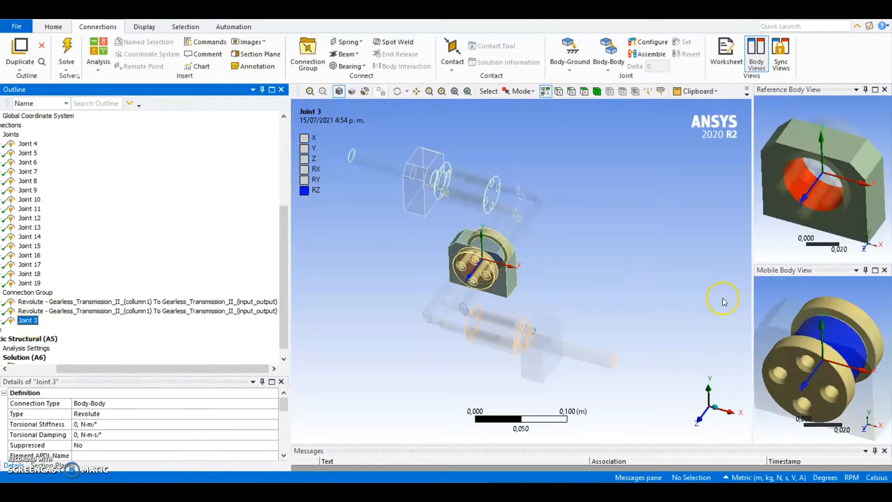
middle_drag(534, 290, 541, 253)
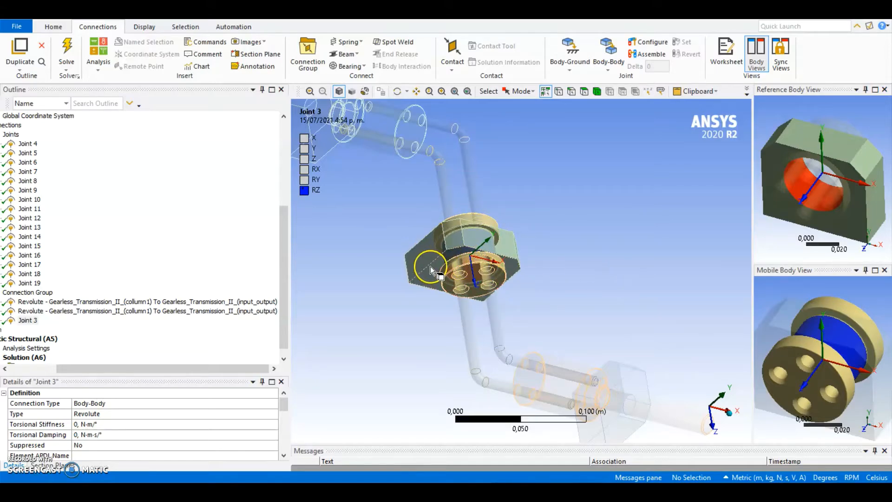
right_click(23, 320)
click(72, 312)
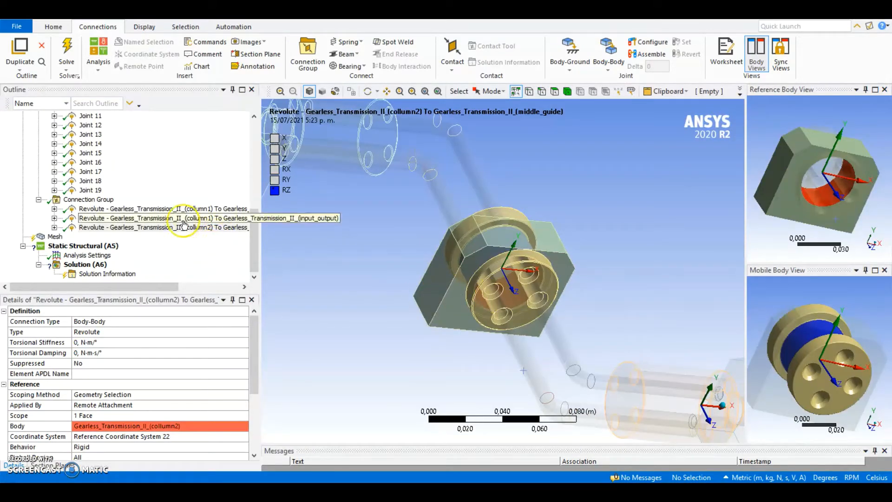
- Change the reference scope of Joint 6 from the support's bore to the flat end face of the middle guide
scroll(180, 219, up, 2)
click(88, 125)
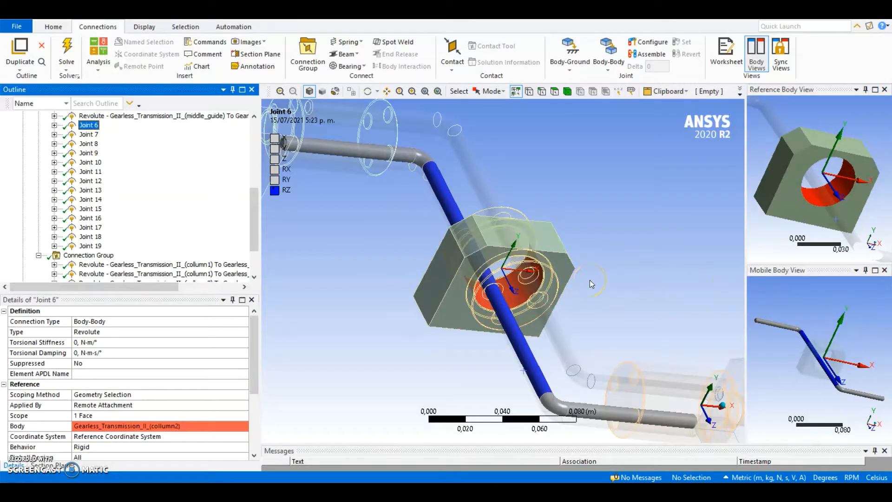
ctrl+middle_drag(591, 284, 586, 279)
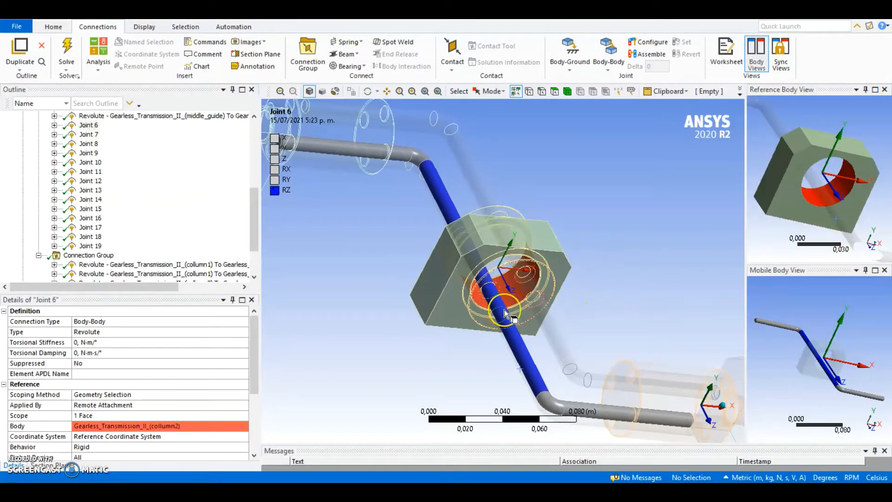
scroll(500, 303, up, 1)
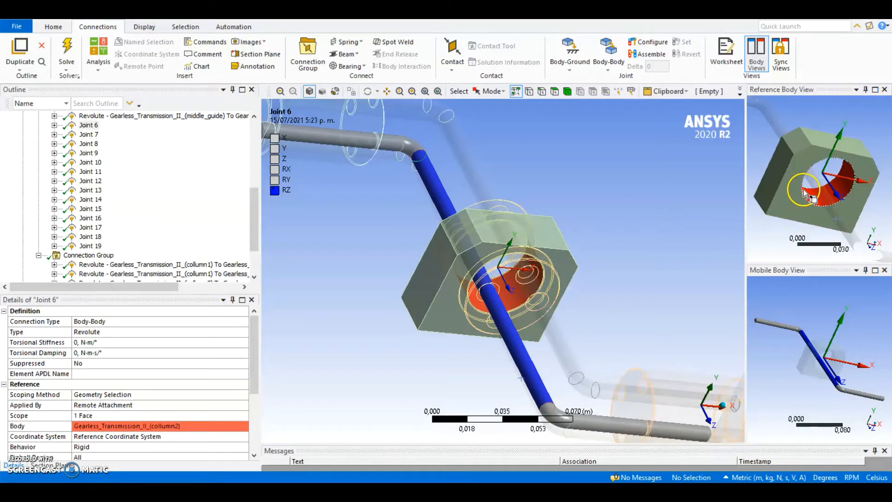
scroll(195, 428, down, 3)
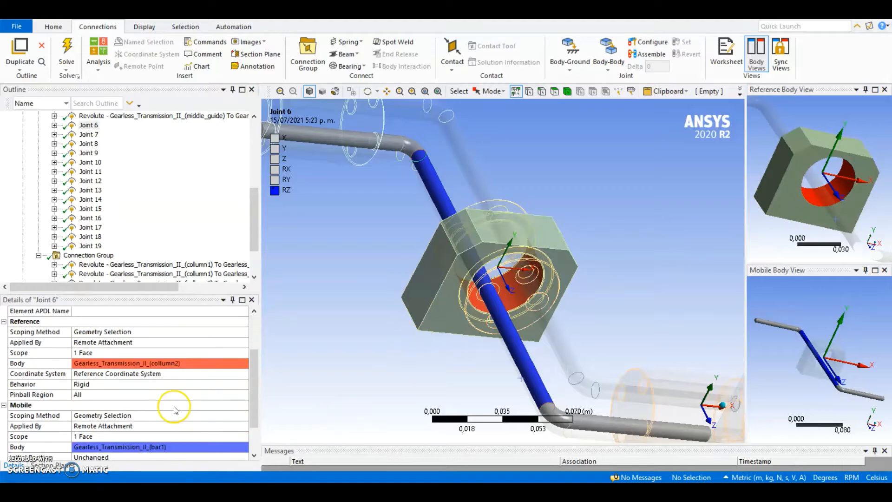
click(103, 346)
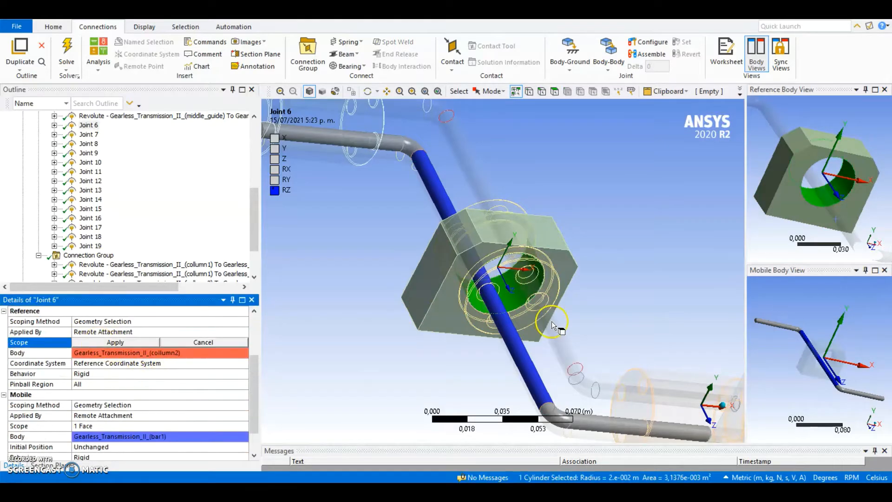
click(514, 291)
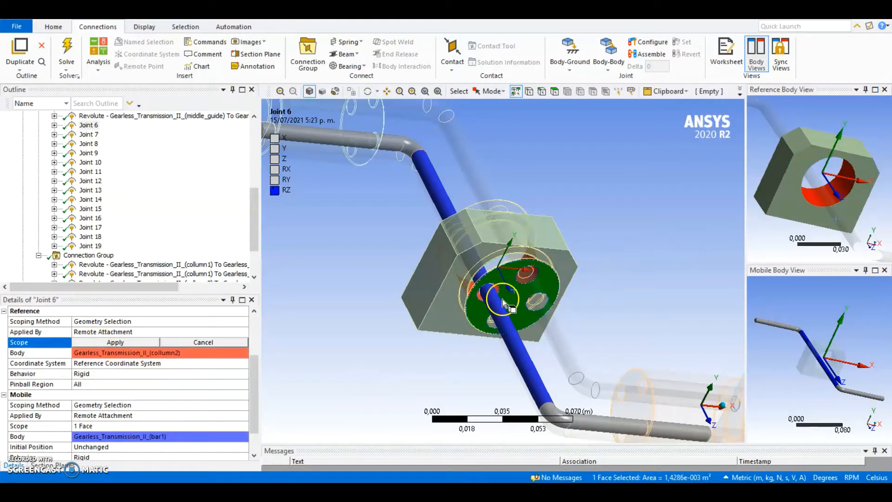
click(116, 342)
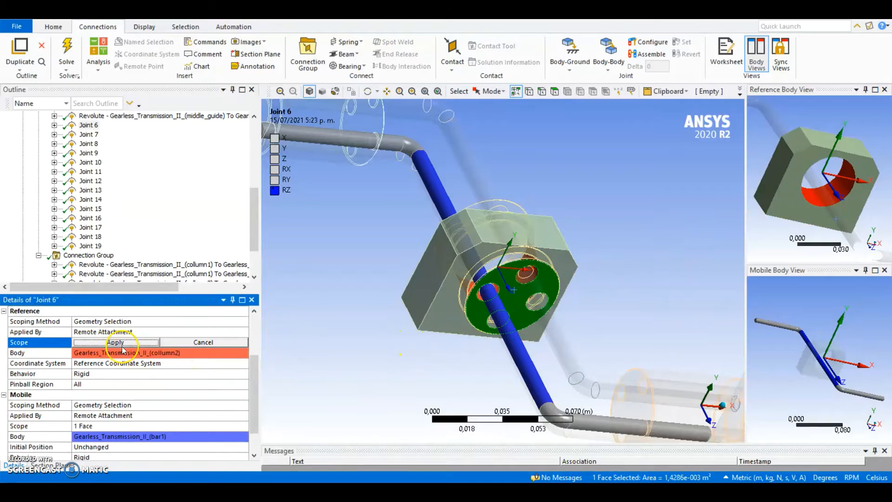
click(483, 352)
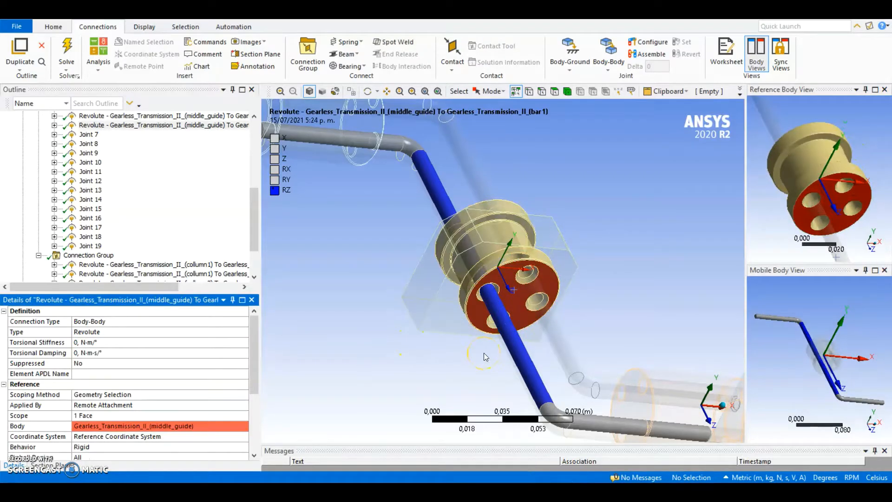
- Set the reference scope of the middle guide to bar1 joint to the cylindrical face of the hole that holds the bar
scroll(104, 409, down, 3)
scroll(104, 394, up, 2)
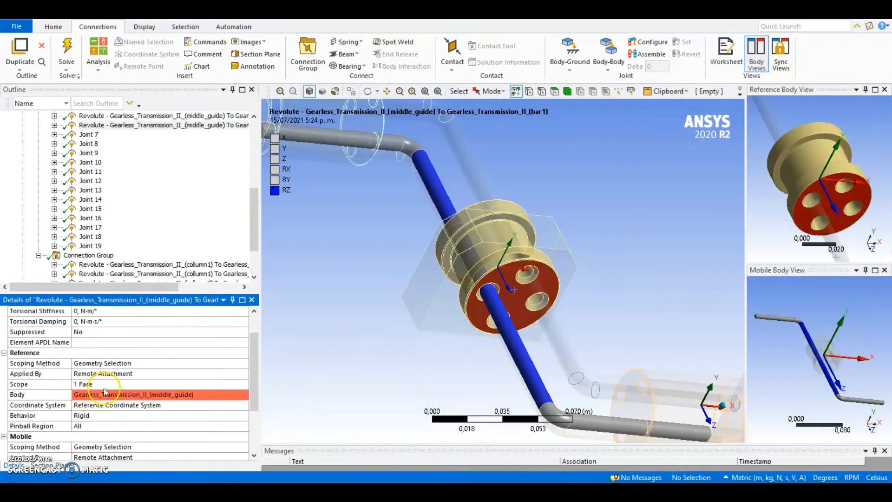
click(104, 388)
middle_drag(690, 335, 660, 288)
scroll(827, 199, up, 5)
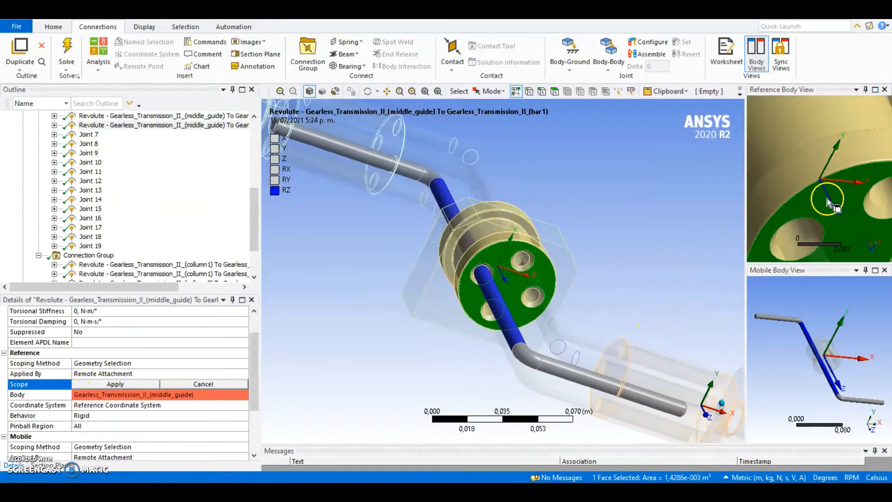
click(812, 206)
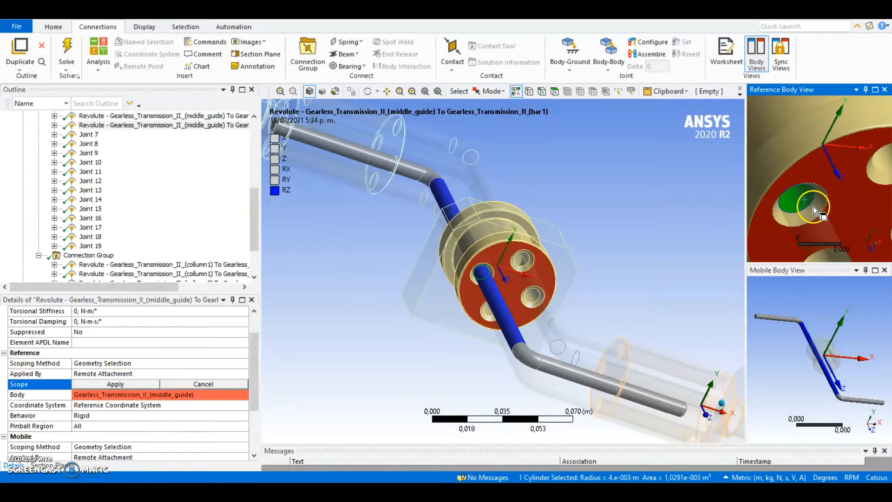
click(135, 385)
- Check the reference and mobile faces of the middle guide to bar1 joint, and change its type to Cylindrical
scroll(721, 229, down, 2)
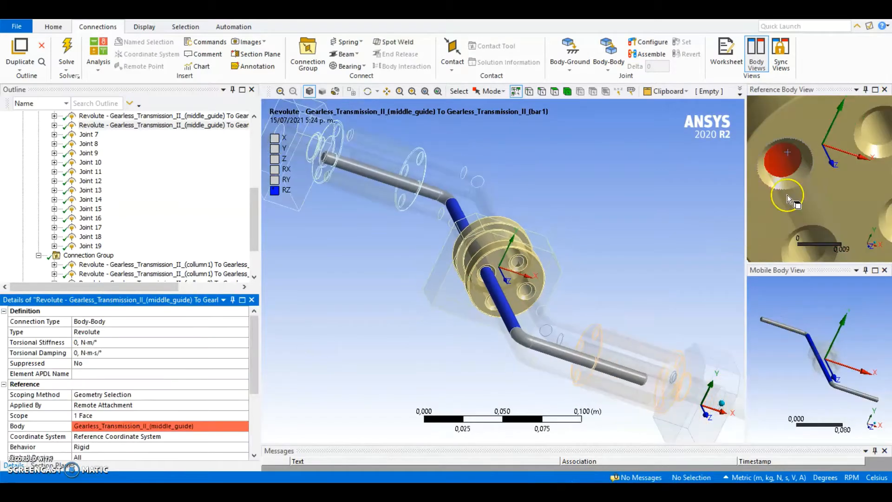
scroll(806, 181, down, 7)
middle_drag(807, 180, 812, 186)
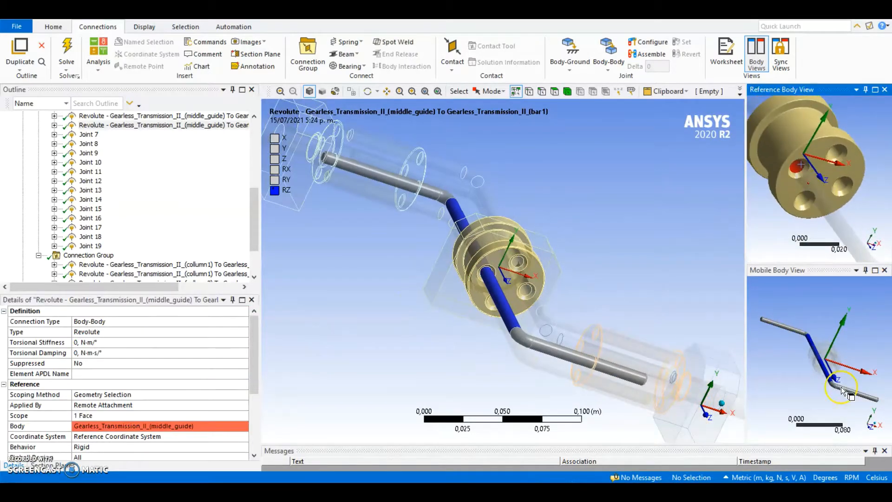
scroll(819, 361, up, 2)
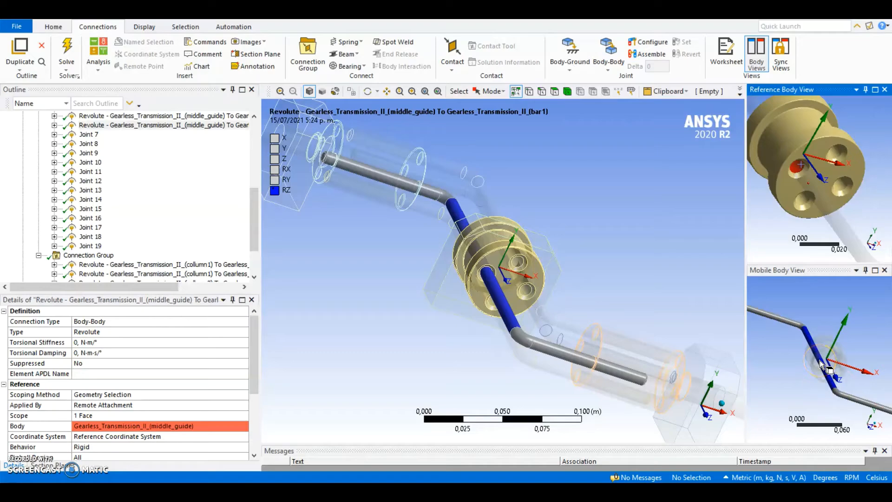
middle_drag(820, 361, 814, 356)
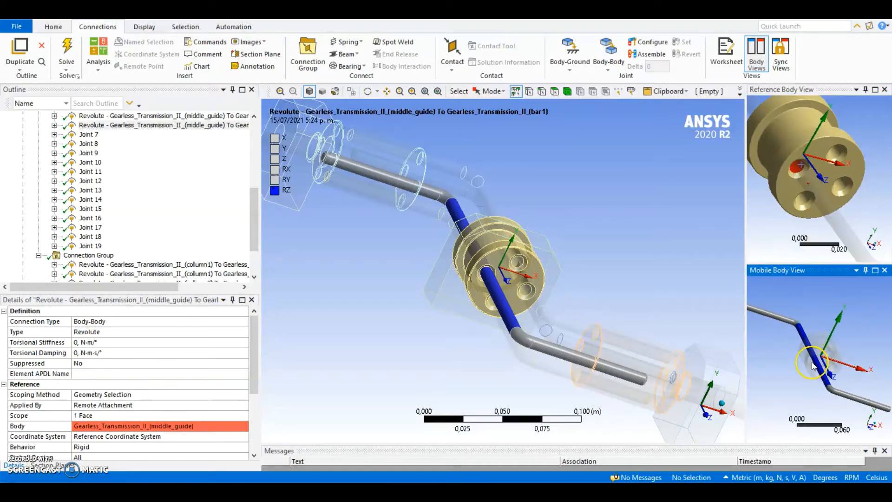
middle_drag(812, 350, 805, 334)
scroll(229, 369, down, 3)
scroll(230, 374, up, 3)
click(105, 331)
click(243, 332)
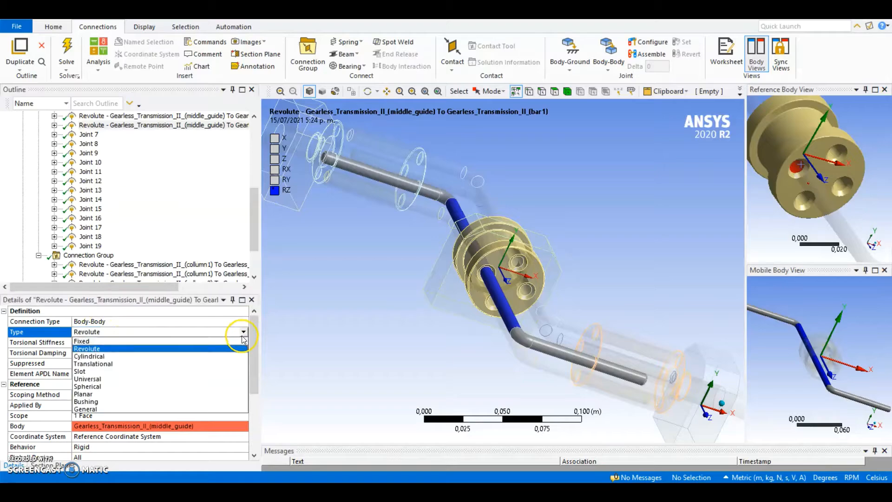
click(95, 356)
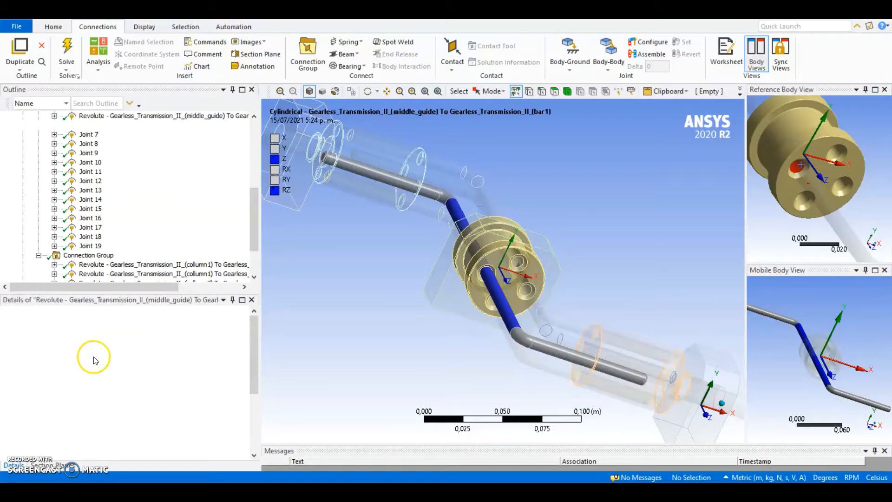
- Relocate the reference coordinate system of the cylindrical middle guide to bar1 joint onto the cylindrical face of its guide hole
scroll(180, 375, down, 2)
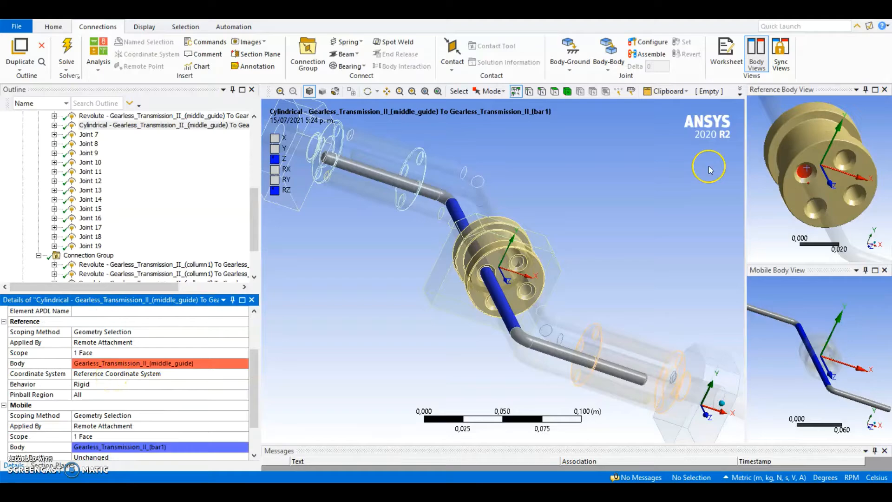
click(140, 374)
scroll(821, 169, up, 2)
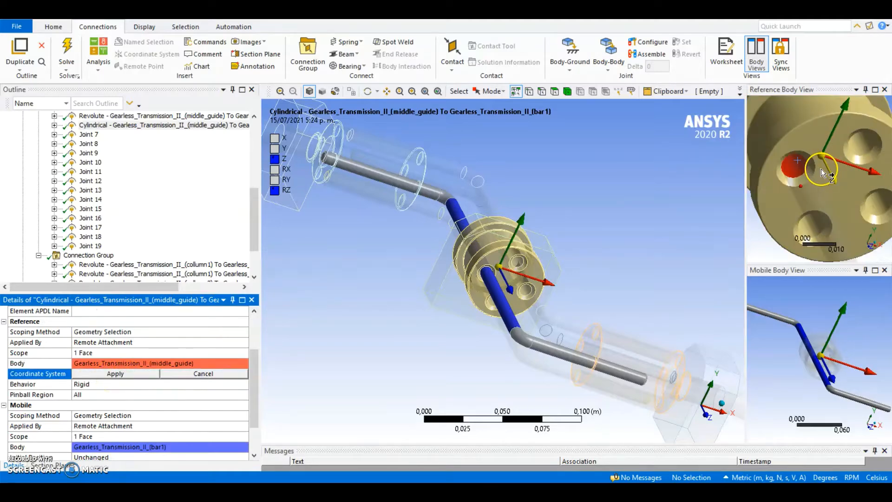
scroll(830, 159, up, 2)
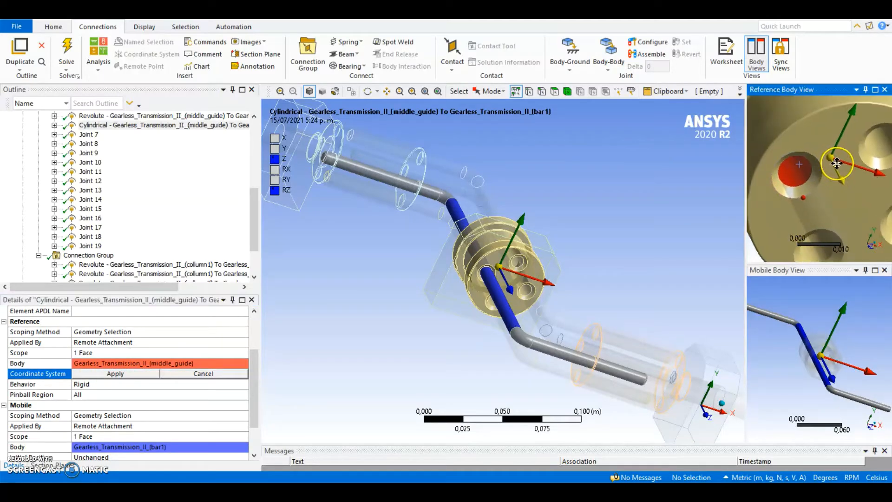
click(798, 177)
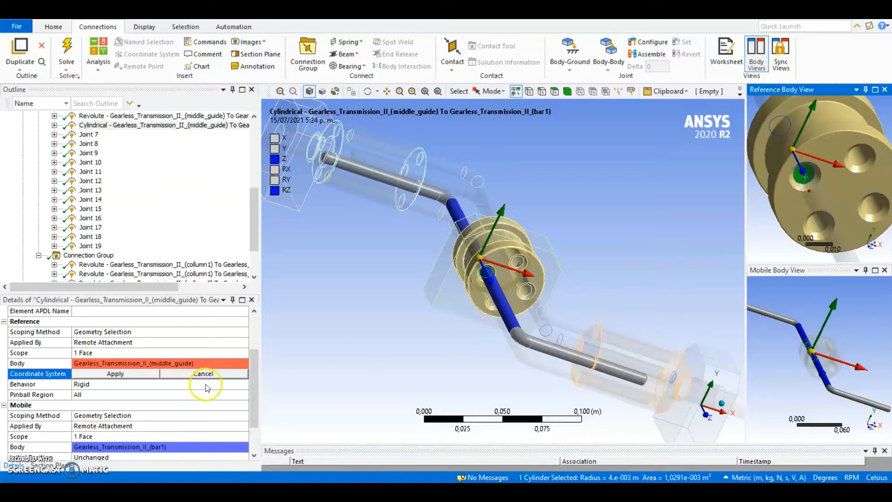
click(124, 377)
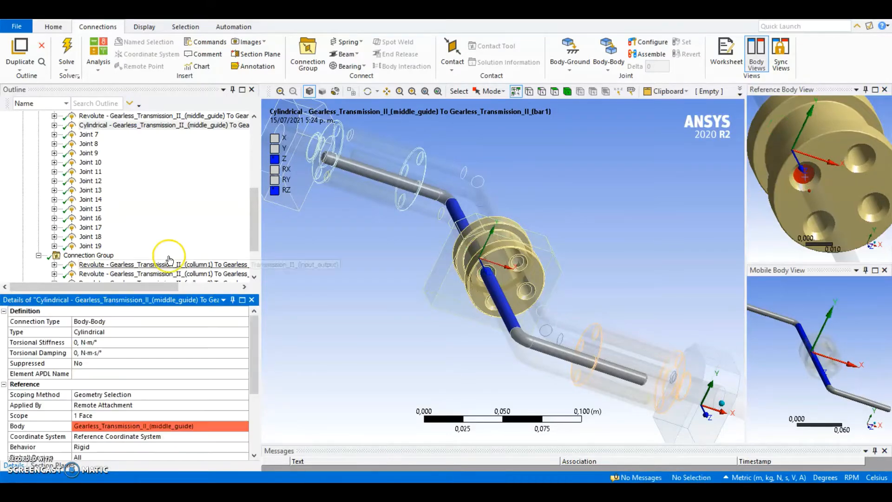
scroll(164, 209, up, 1)
scroll(163, 209, down, 1)
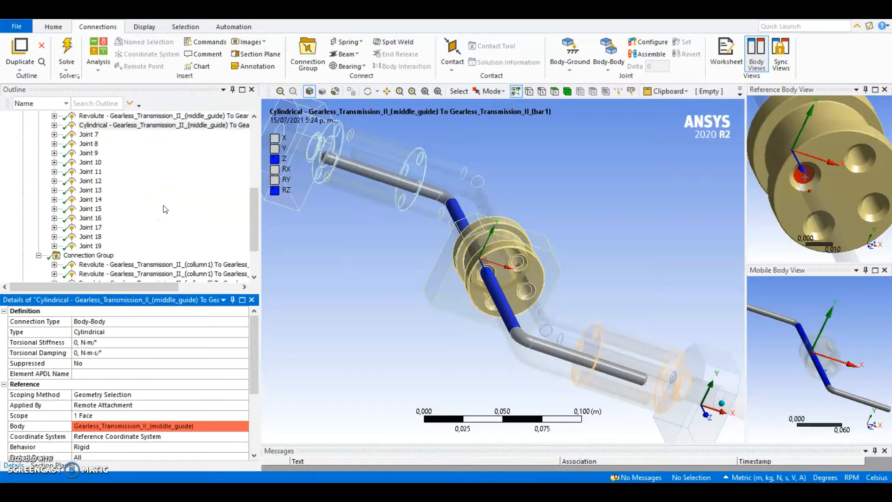
- Change the reference scope of Joint 7 from the support's bore to the flat end face of the middle guide
click(85, 135)
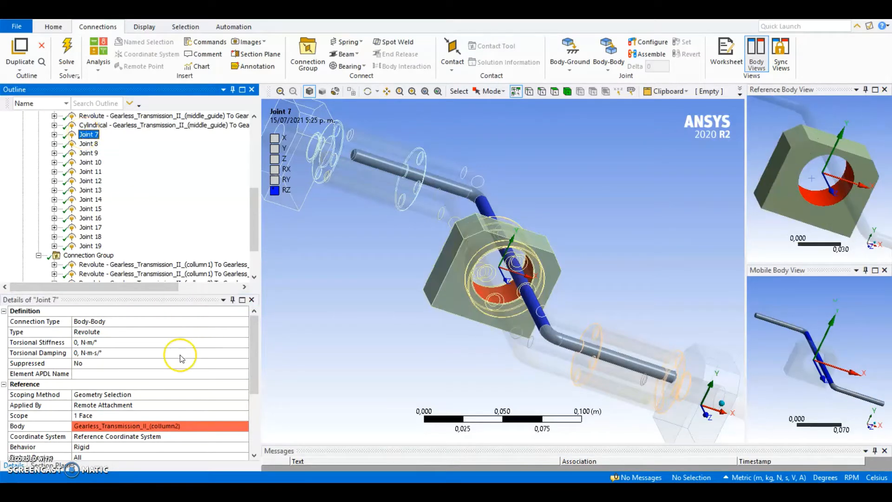
scroll(179, 358, down, 3)
scroll(179, 358, up, 3)
scroll(158, 362, down, 2)
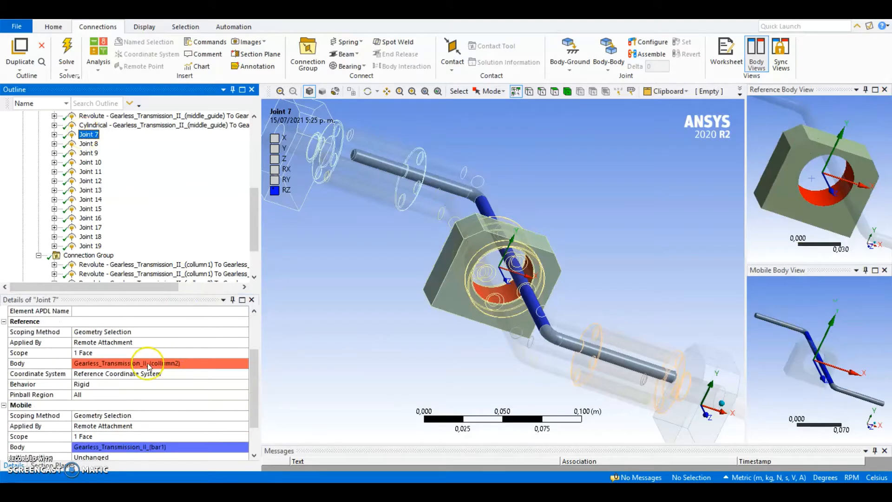
click(105, 353)
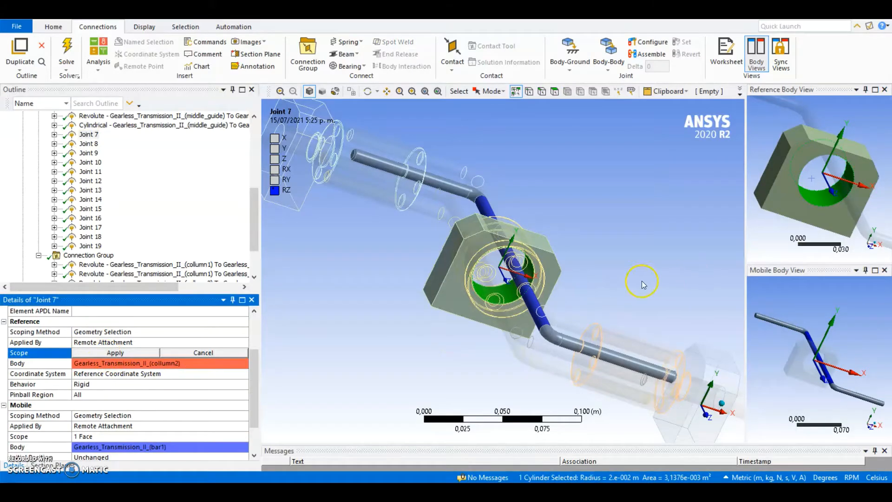
click(505, 287)
click(129, 357)
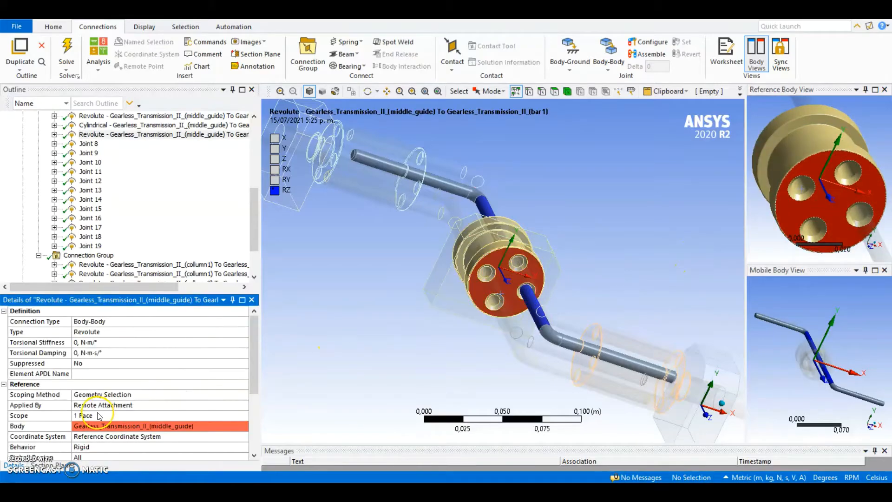
- Set this middle guide joint's reference scope to the cylindrical face of the hole that its bar passes through
click(99, 416)
scroll(846, 215, up, 5)
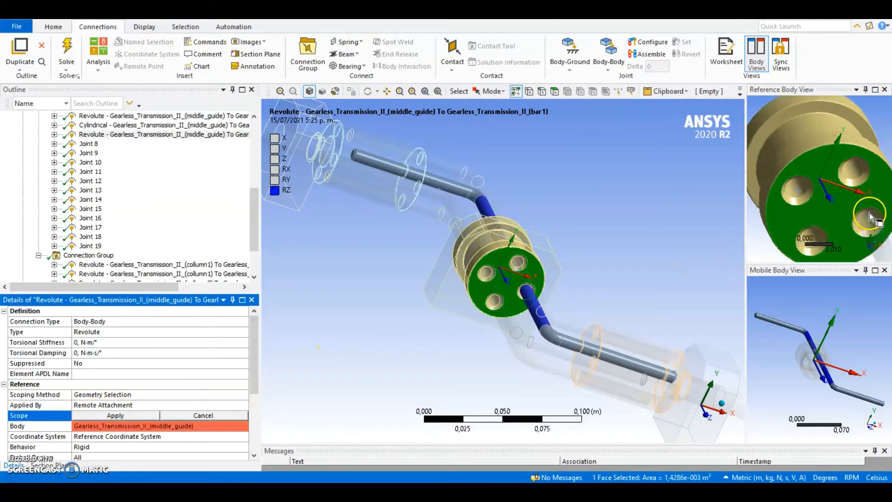
click(813, 230)
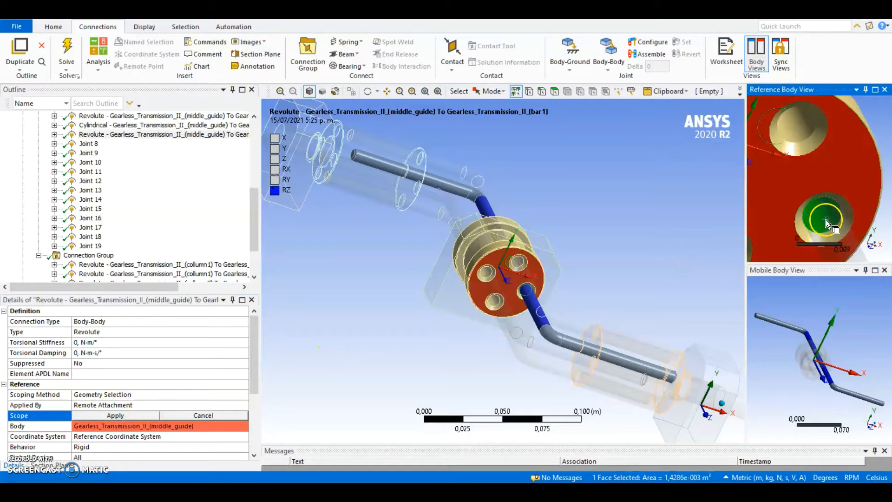
click(122, 416)
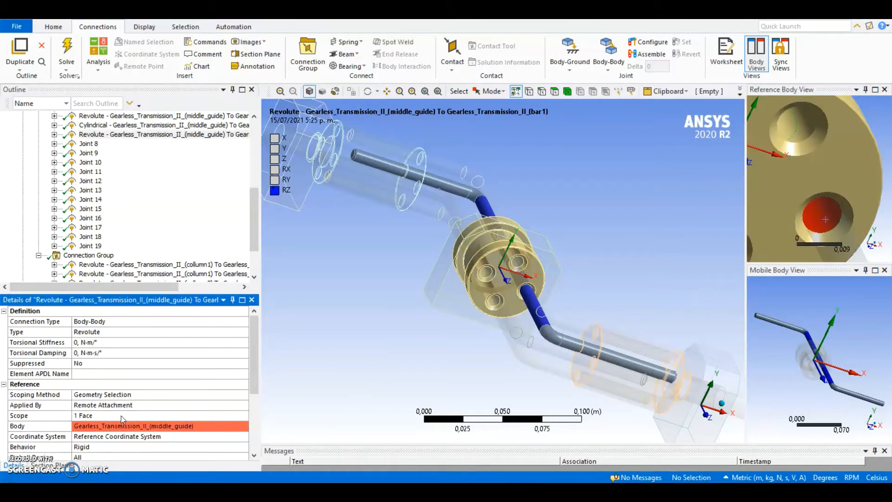
- Relocate the joint's reference coordinate system onto the same cylindrical hole face of the middle guide
scroll(153, 393, down, 2)
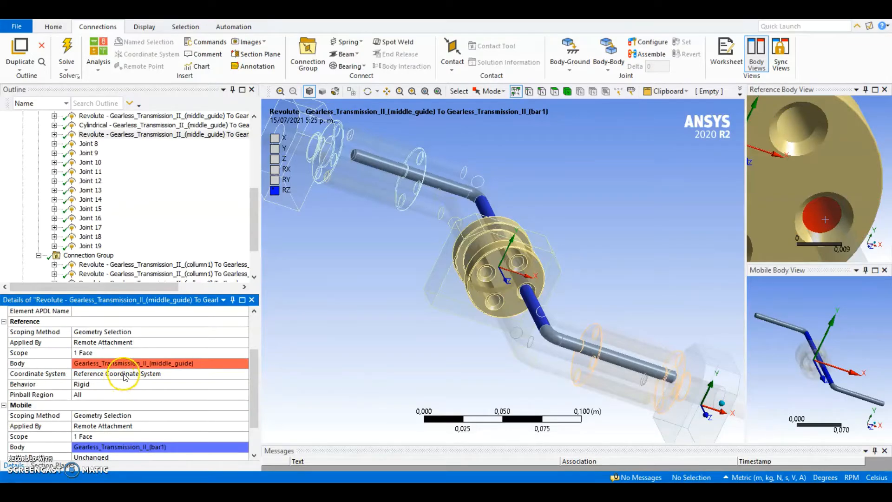
click(123, 375)
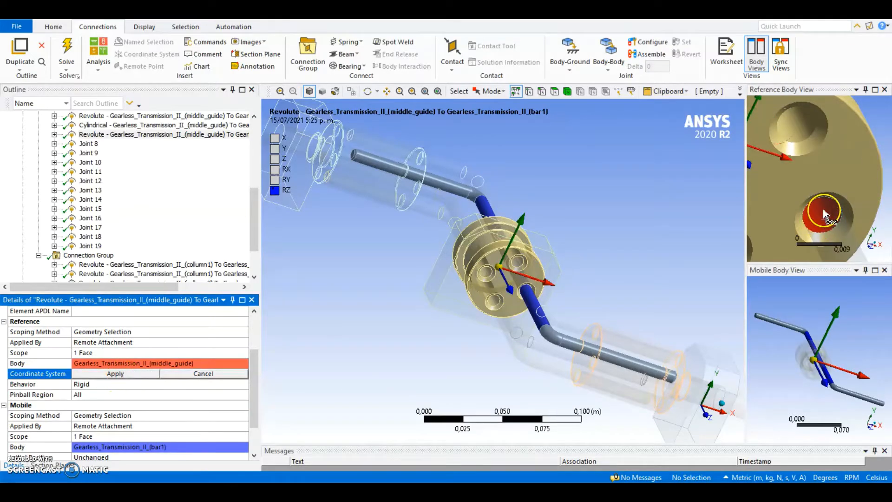
click(824, 210)
click(123, 374)
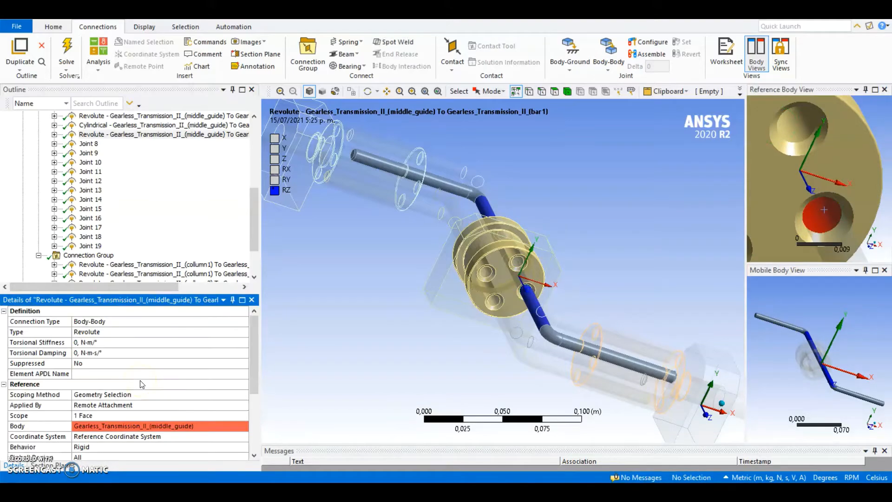
- Change this middle guide joint's type to Cylindrical and check its reference and mobile scopes
click(123, 331)
click(243, 331)
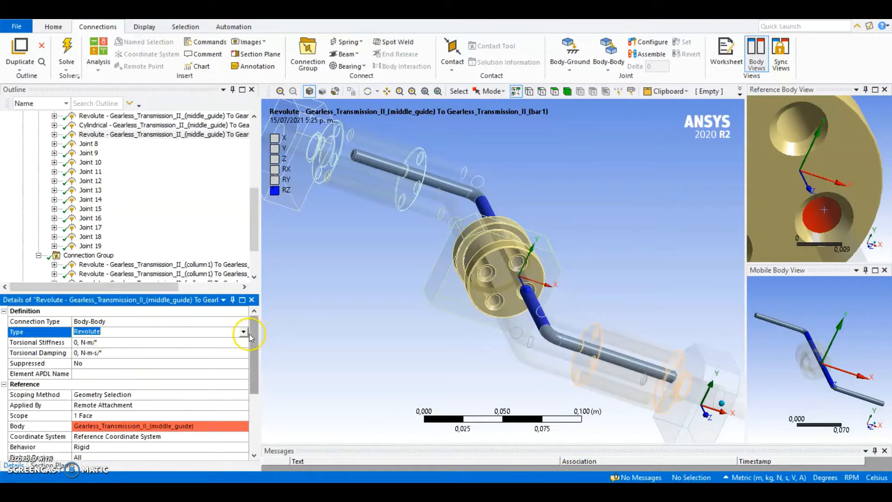
click(107, 356)
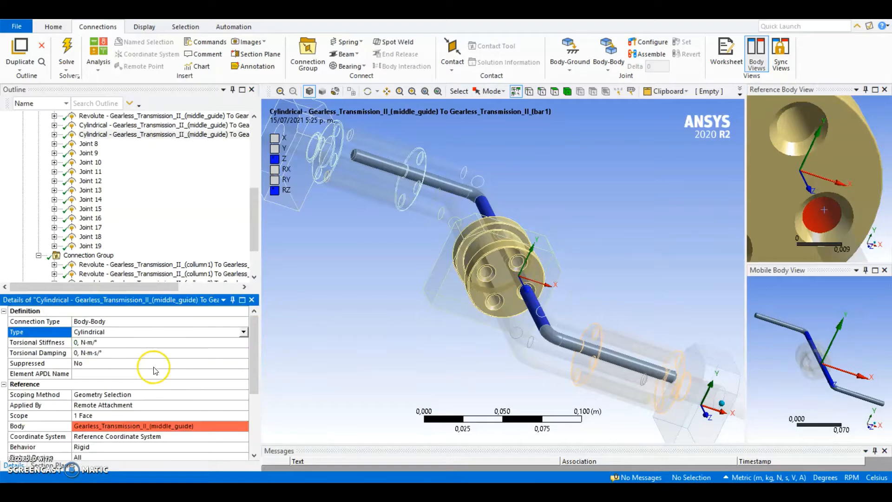
scroll(153, 367, down, 3)
scroll(714, 293, down, 1)
scroll(848, 208, down, 10)
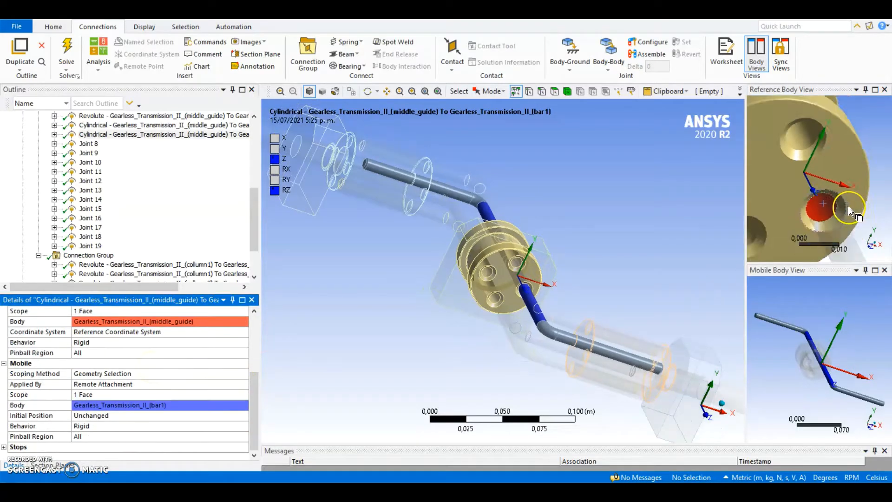
mouse_move(843, 208)
ctrl+middle_down()
mouse_move(857, 204)
mouse_move(852, 194)
ctrl+middle_up()
scroll(857, 205, down, 2)
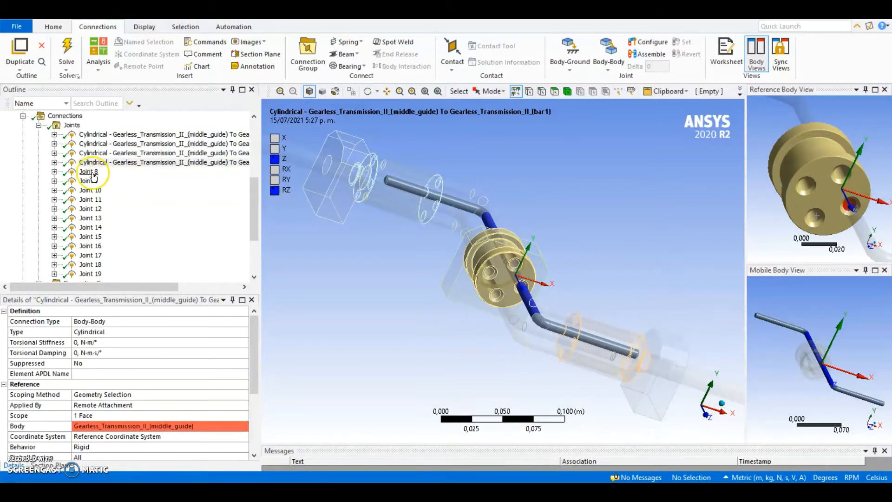
- Check the reference and mobile faces of Joint 8 between the input_output part and its bar, and change its type to Cylindrical
click(88, 172)
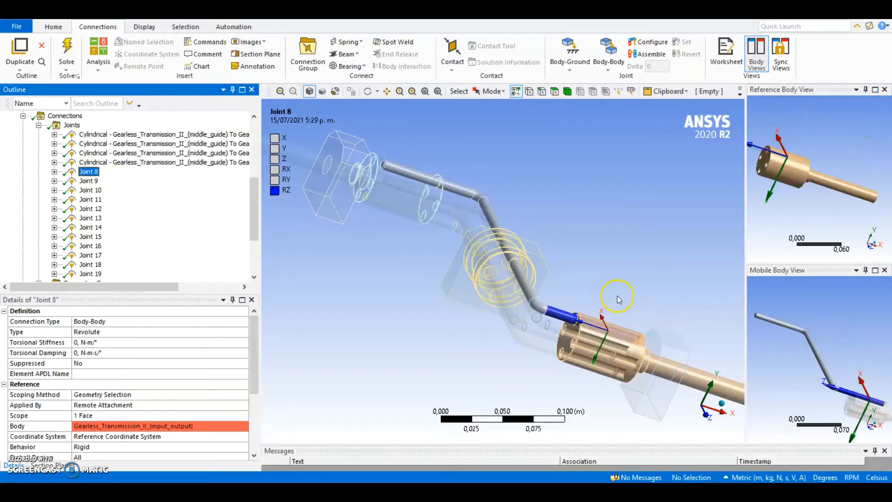
ctrl+middle_drag(617, 296, 561, 243)
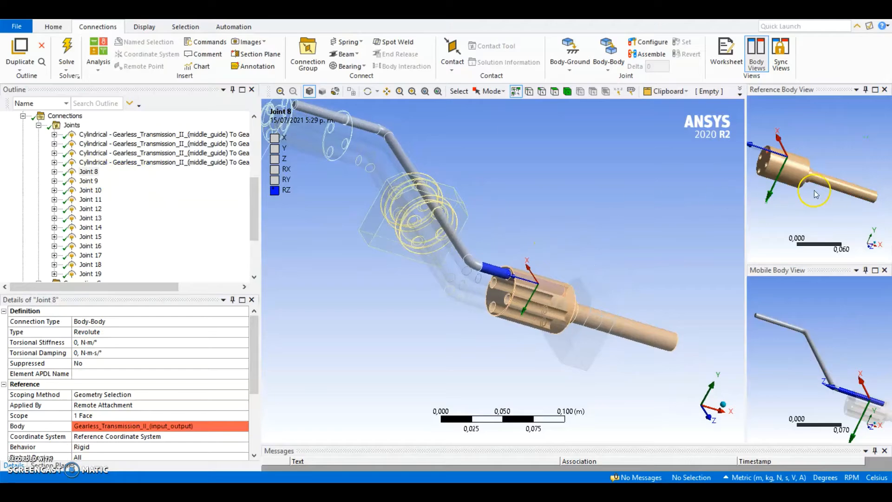
middle_drag(816, 194, 881, 171)
scroll(792, 179, up, 4)
scroll(812, 164, up, 1)
ctrl+middle_drag(842, 403, 766, 359)
scroll(835, 360, up, 3)
scroll(827, 154, down, 1)
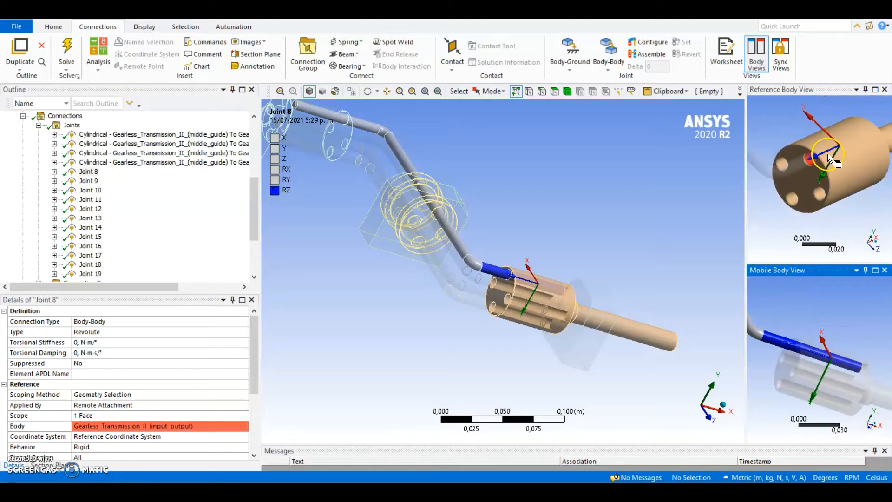
click(121, 331)
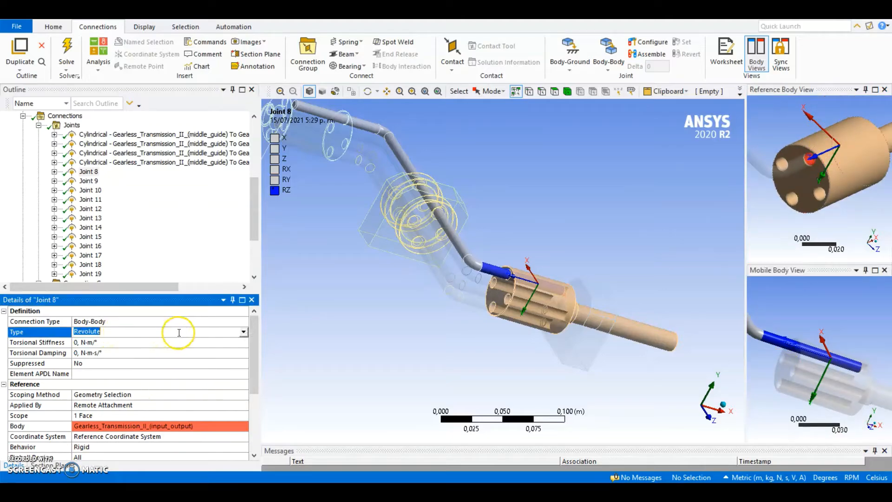
click(243, 333)
click(86, 354)
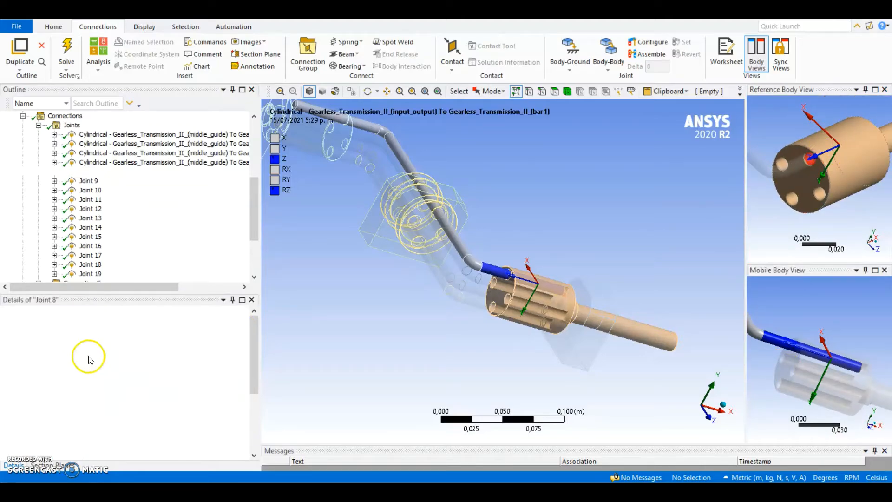
- Check the hole and bar faces of Joint 9 on the input_output part and set its type to Cylindrical
click(88, 181)
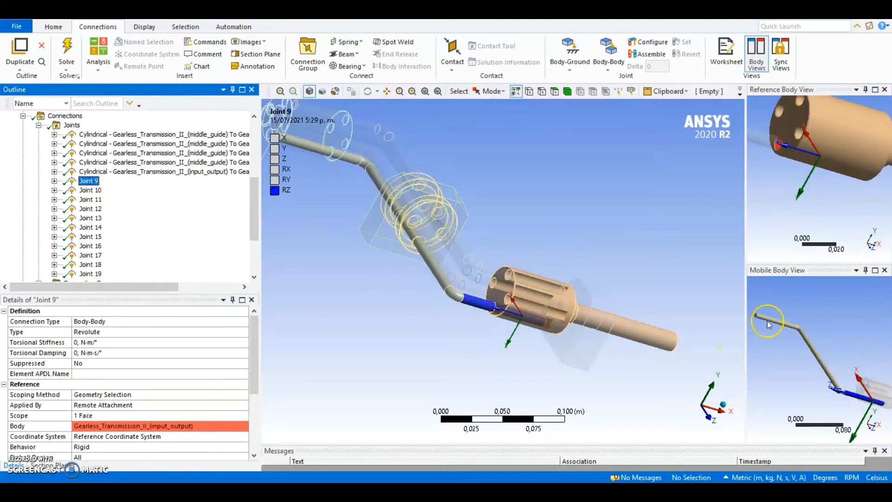
middle_drag(792, 167, 798, 170)
ctrl+middle_drag(815, 295, 817, 296)
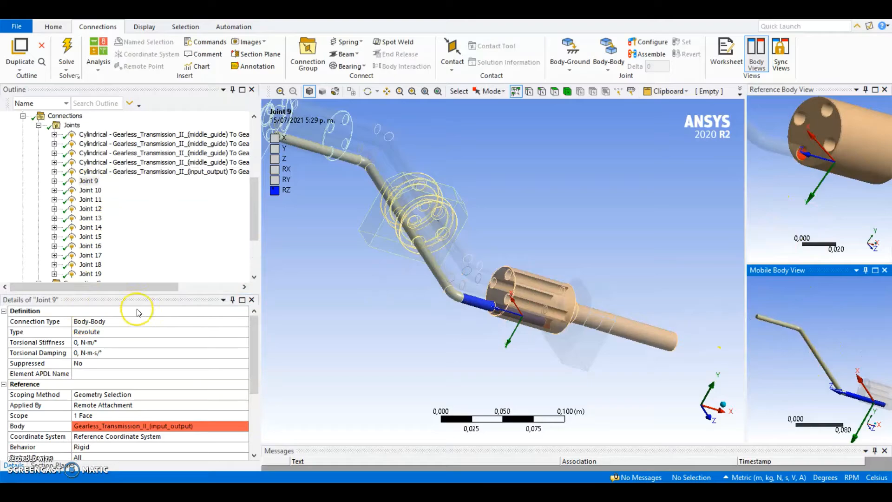
click(130, 331)
click(243, 332)
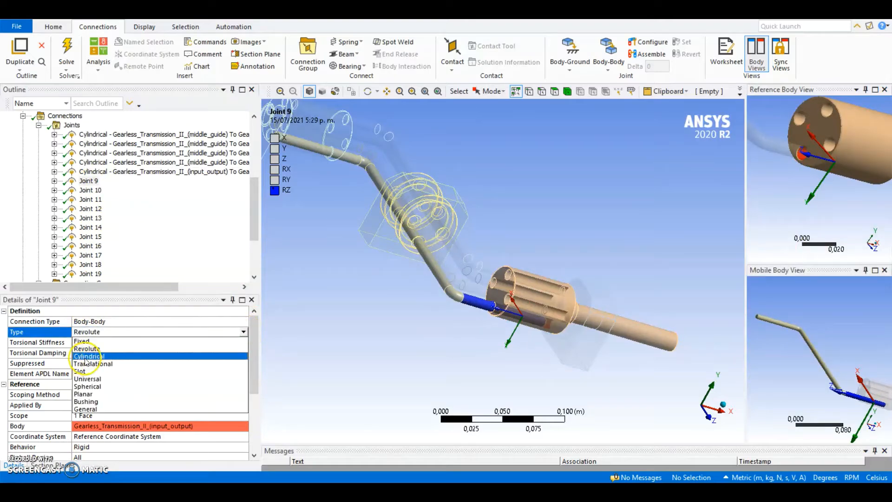
click(84, 354)
- Change the type of Joint 10 between the input_output part and its bar to Cylindrical
click(91, 190)
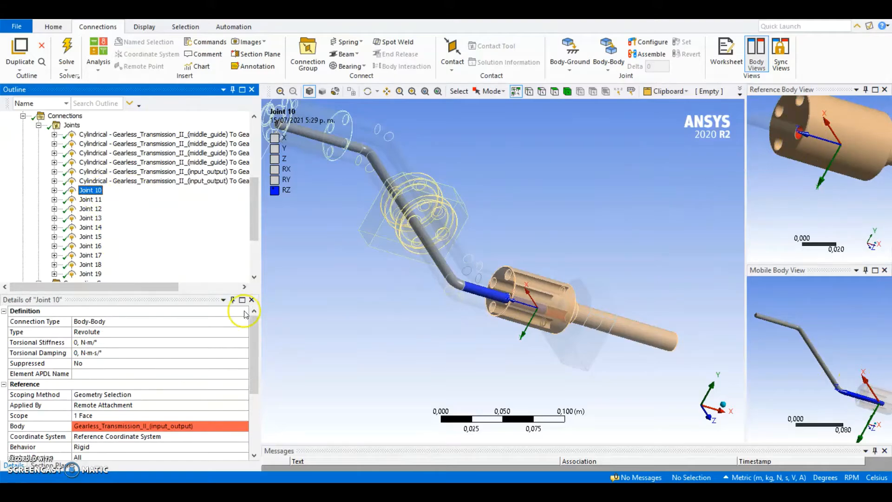
click(164, 331)
click(243, 331)
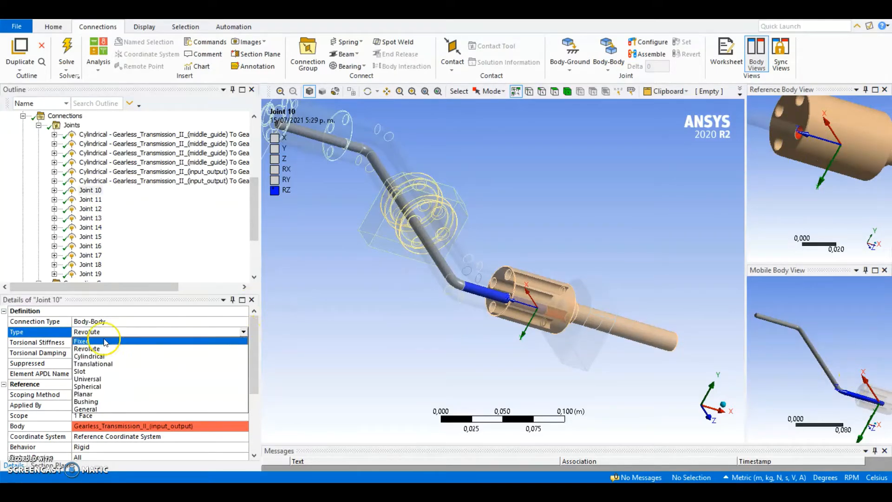
click(83, 354)
- Check the reference hole of Joint 11 on the input_output part and set the joint type to Cylindrical
click(91, 199)
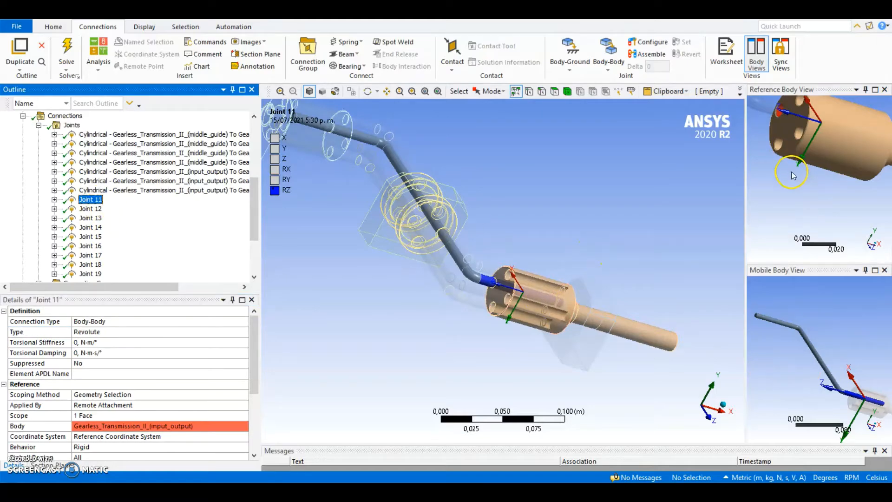
middle_drag(792, 176, 799, 157)
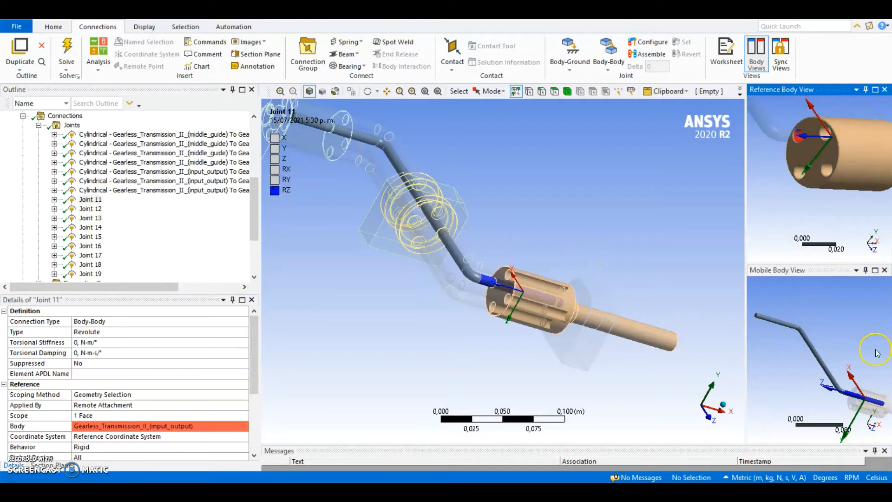
click(130, 331)
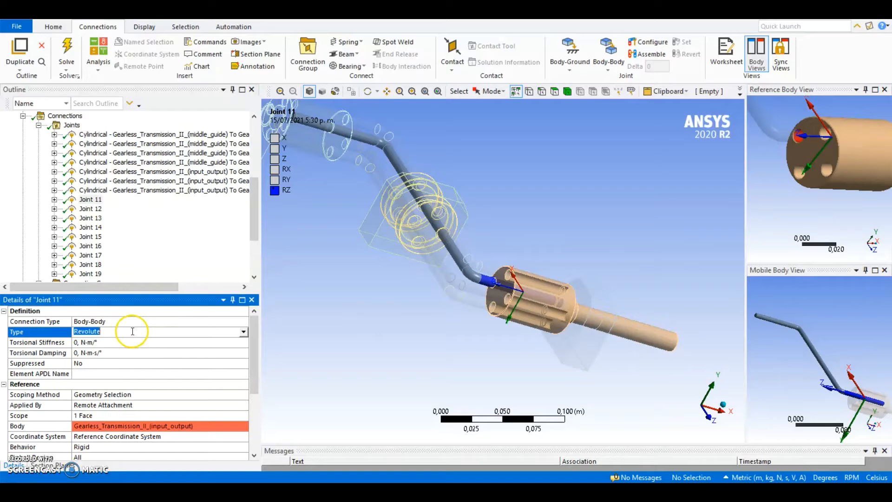
click(244, 331)
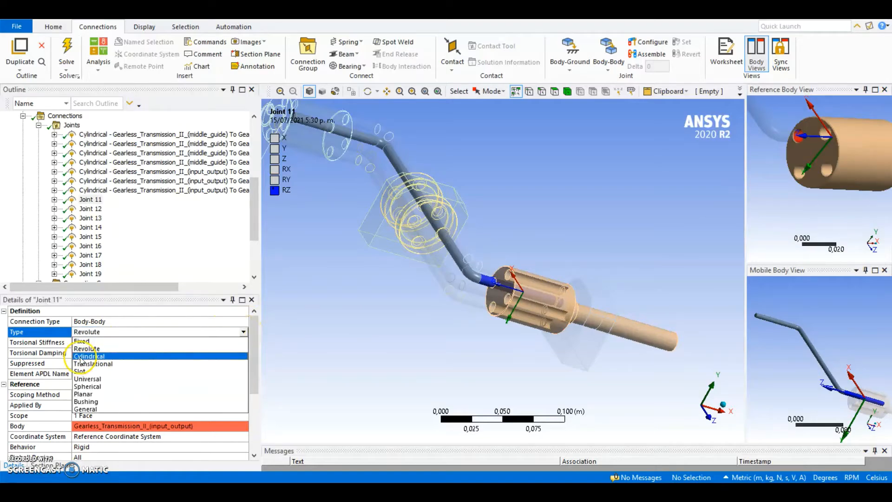
click(89, 359)
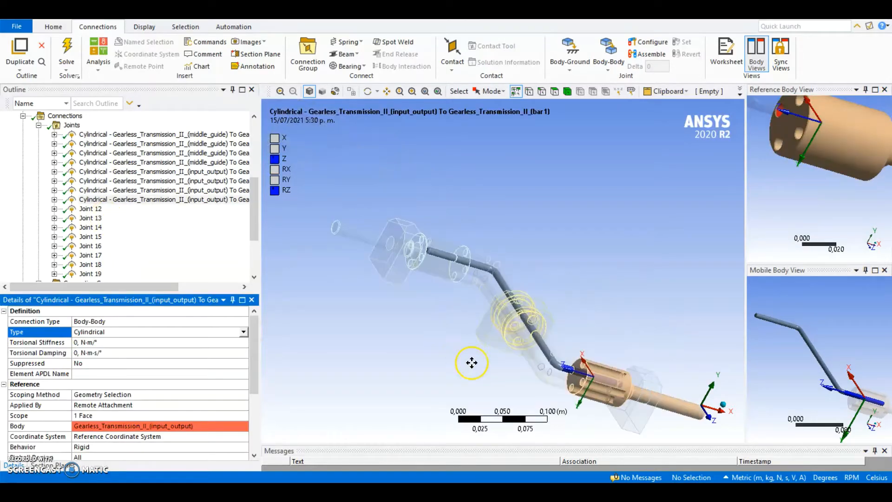
- Check the reference hole and bar face of Joint 12 on the input_output part and set its type to Cylindrical
click(90, 209)
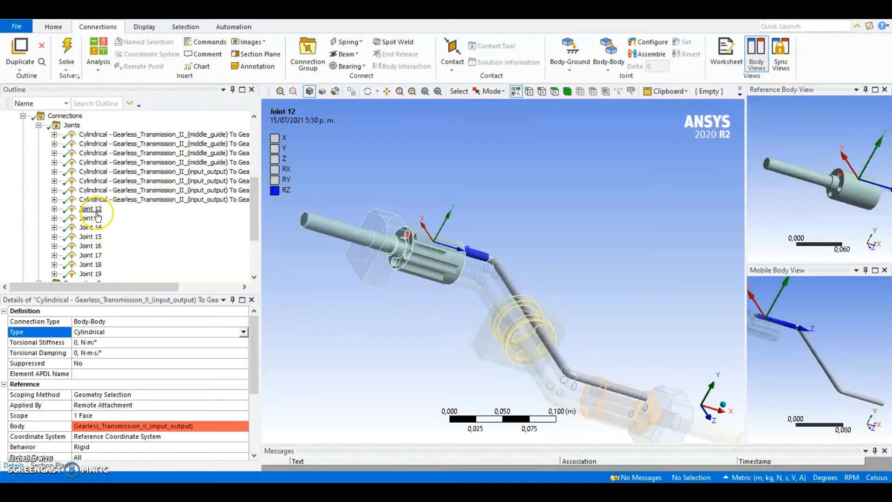
middle_drag(325, 298, 282, 292)
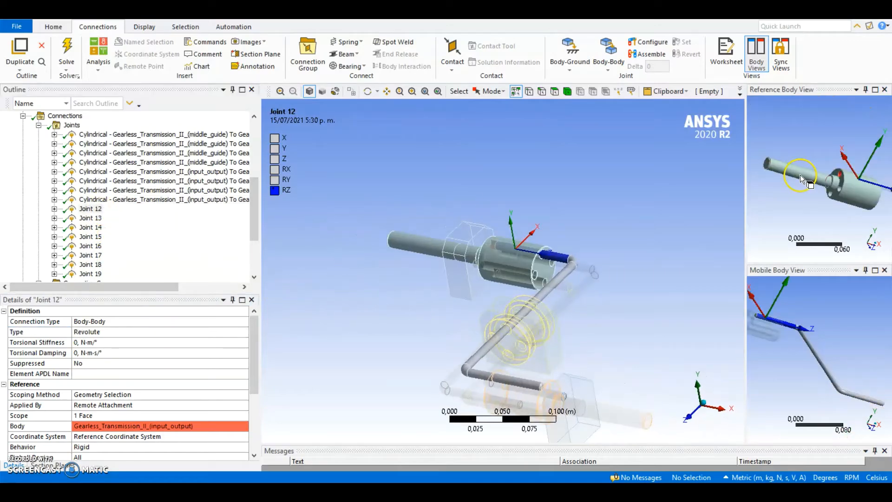
middle_drag(799, 175, 809, 192)
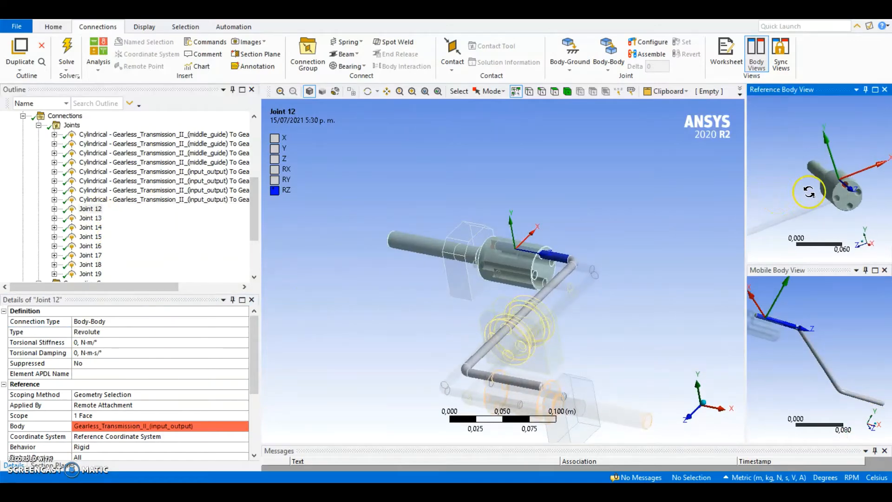
scroll(808, 191, up, 5)
ctrl+middle_drag(871, 194, 837, 184)
middle_drag(778, 322, 803, 358)
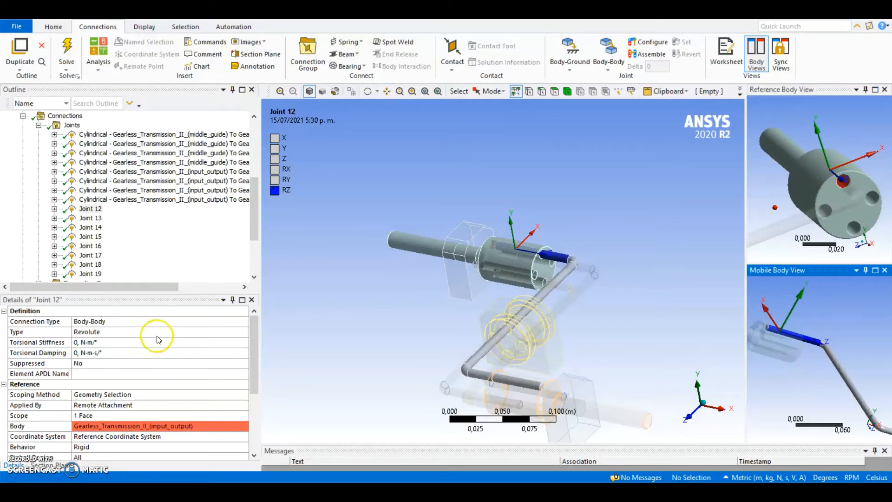
click(179, 331)
click(244, 331)
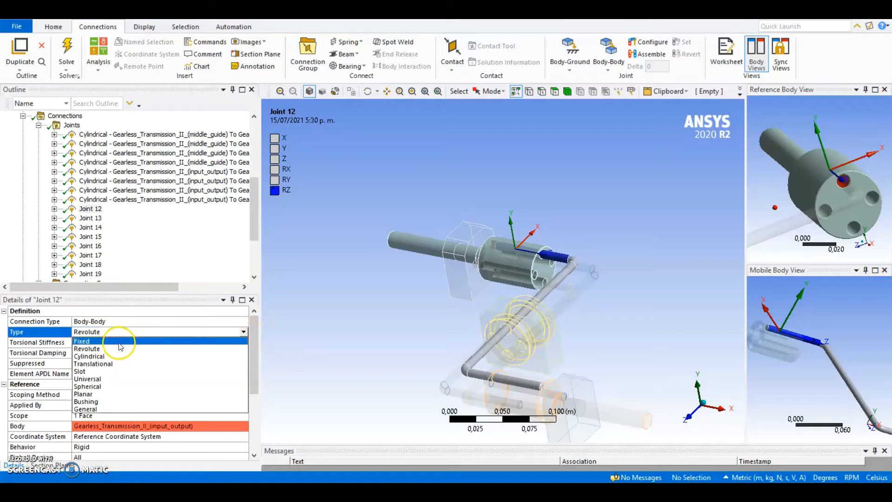
click(93, 357)
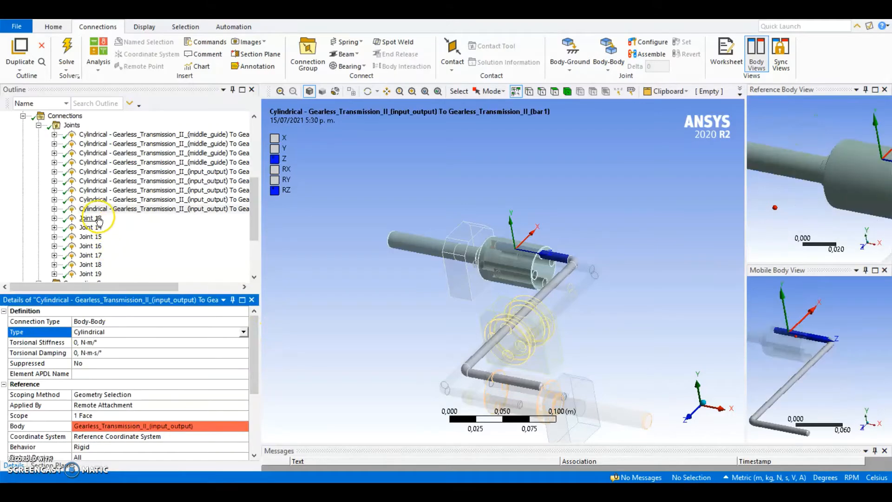
- Set the type of Joint 13 between the input_output part and its bar to Cylindrical and inspect its reference hole
click(95, 218)
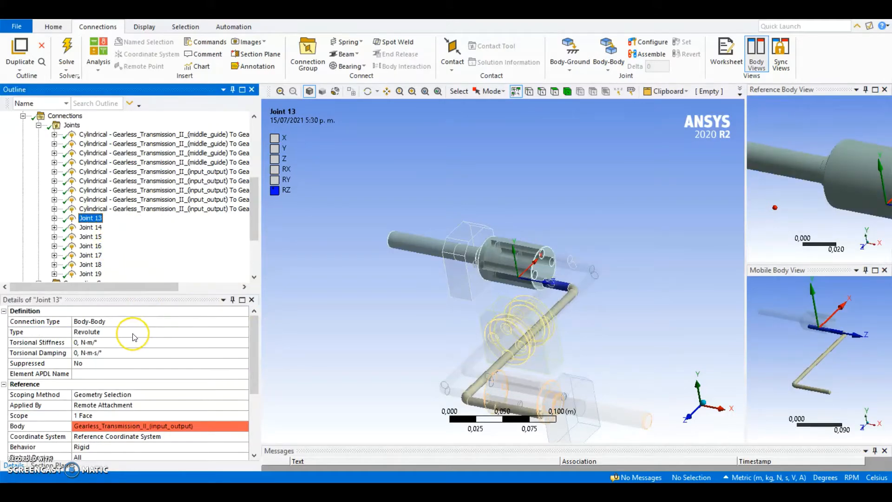
click(212, 332)
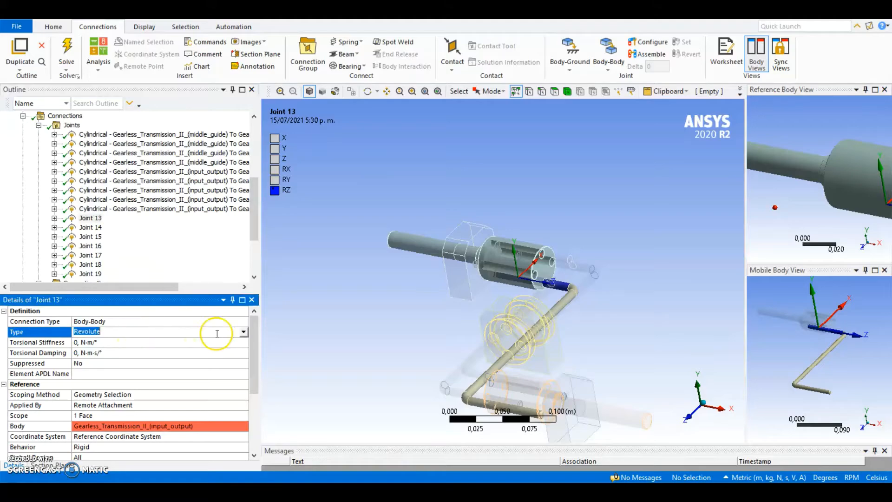
click(243, 332)
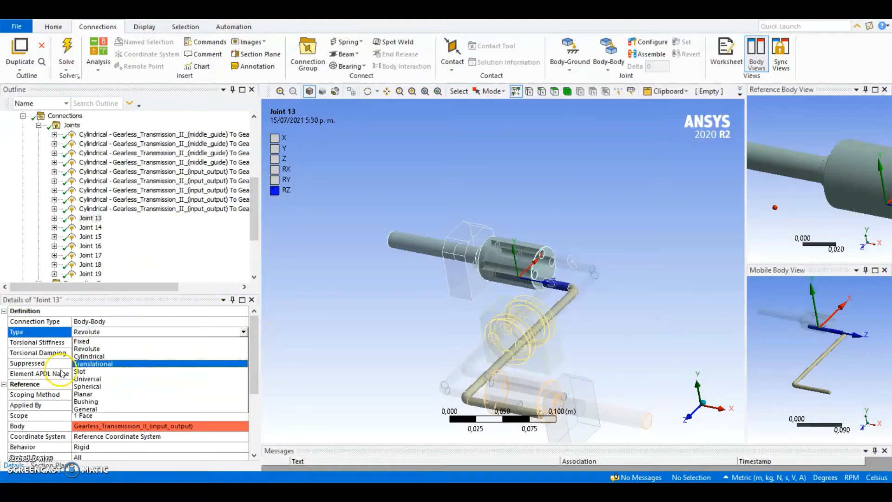
click(89, 356)
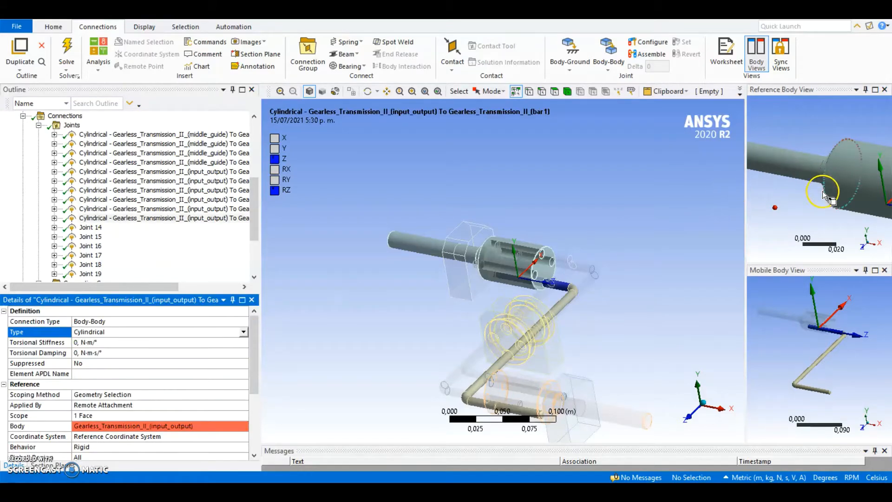
middle_drag(822, 191, 853, 202)
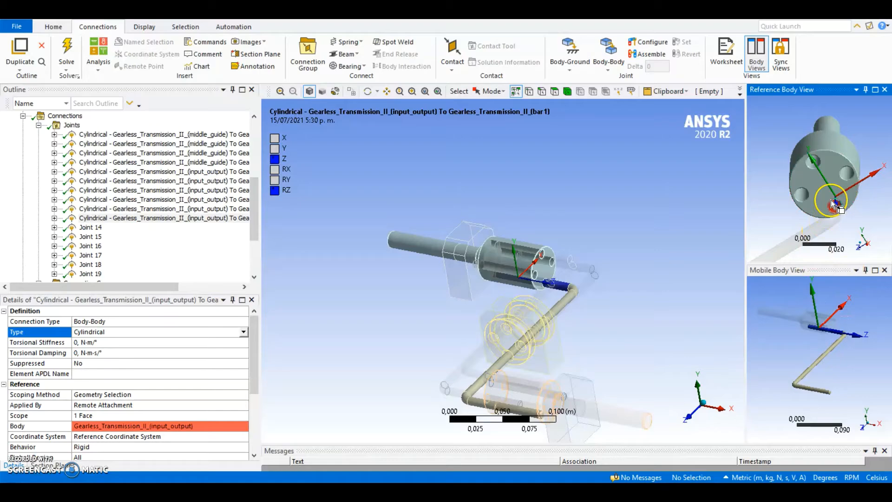
- Change Joint 14 on the input_output part to the Cylindrical type and check its reference hole
click(91, 227)
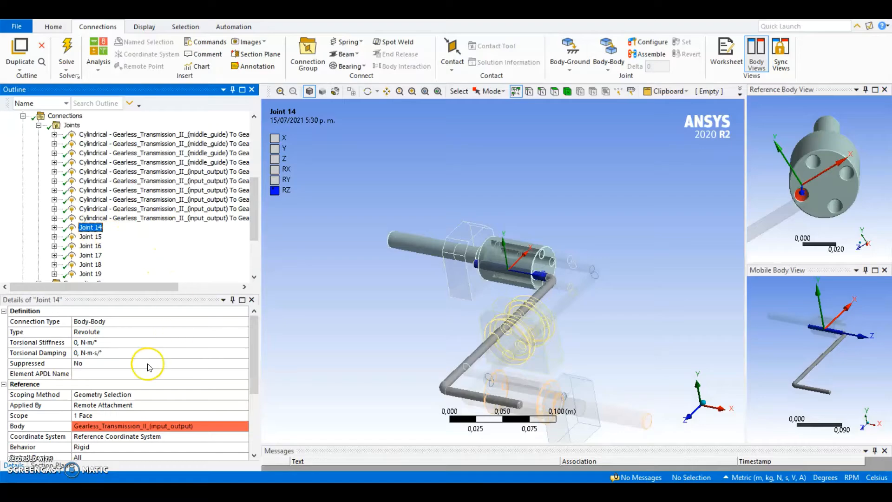
click(128, 333)
click(243, 333)
click(93, 360)
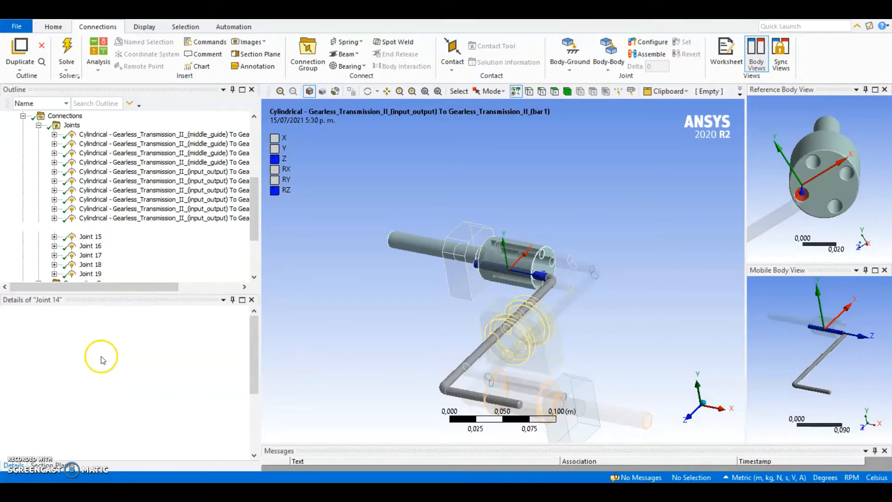
middle_drag(848, 220, 829, 213)
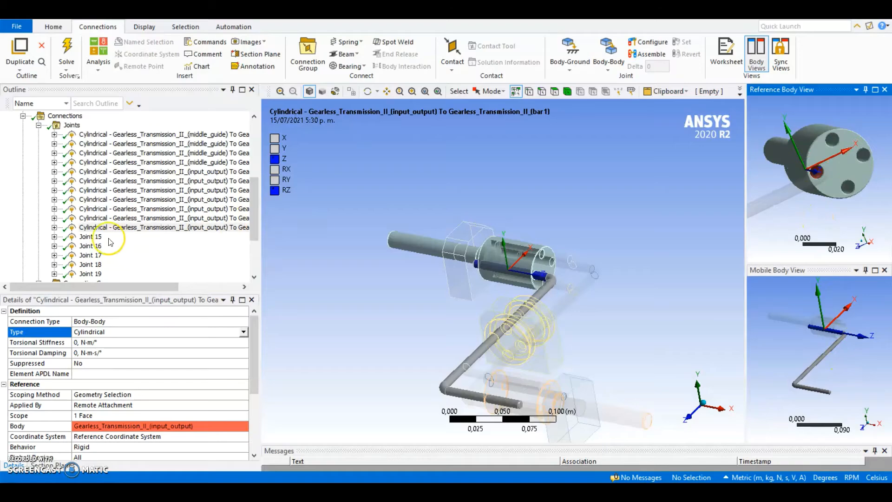
- Select Joint 15 between the input_output part and its bar and change its type to Cylindrical
click(90, 237)
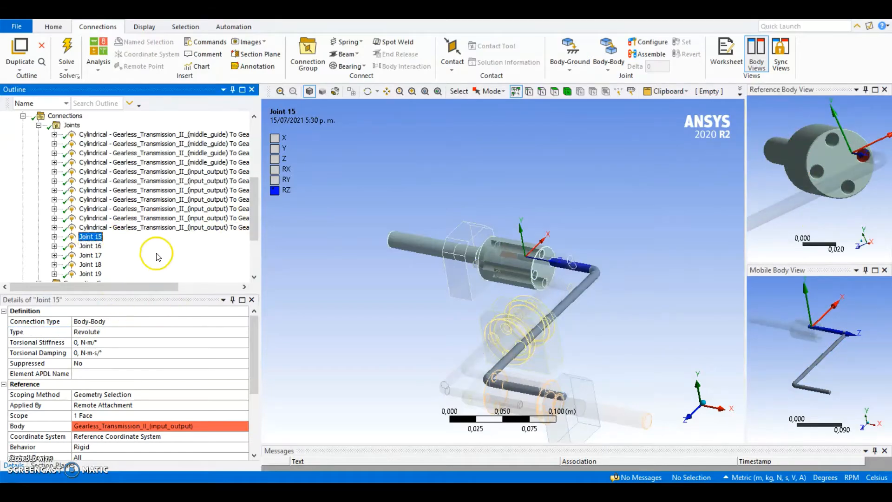
scroll(150, 253, down, 2)
scroll(158, 257, up, 2)
scroll(156, 263, up, 1)
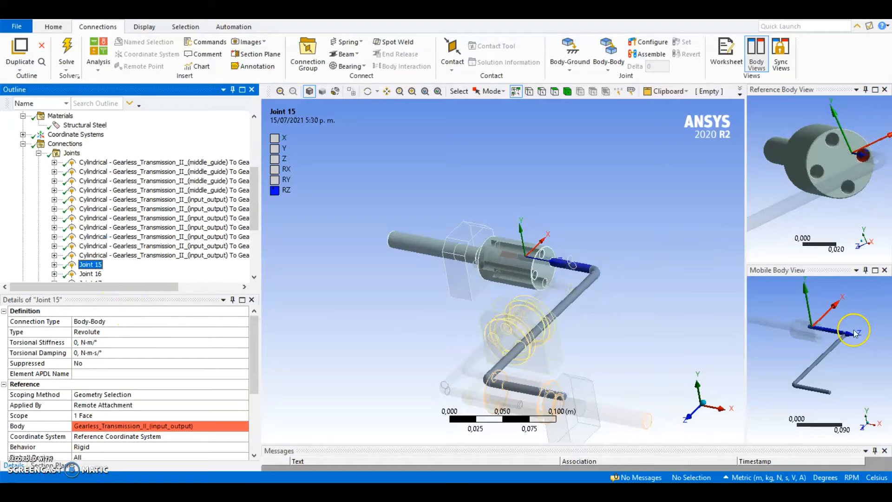
click(117, 332)
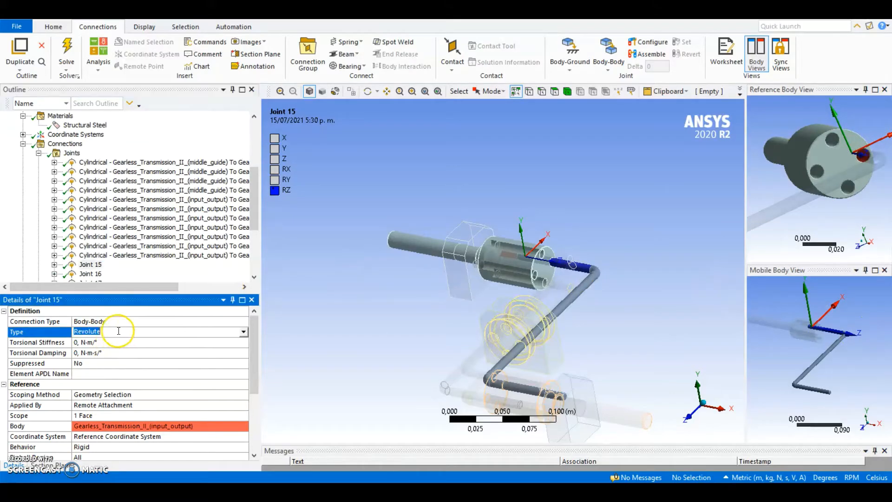
click(243, 331)
click(107, 356)
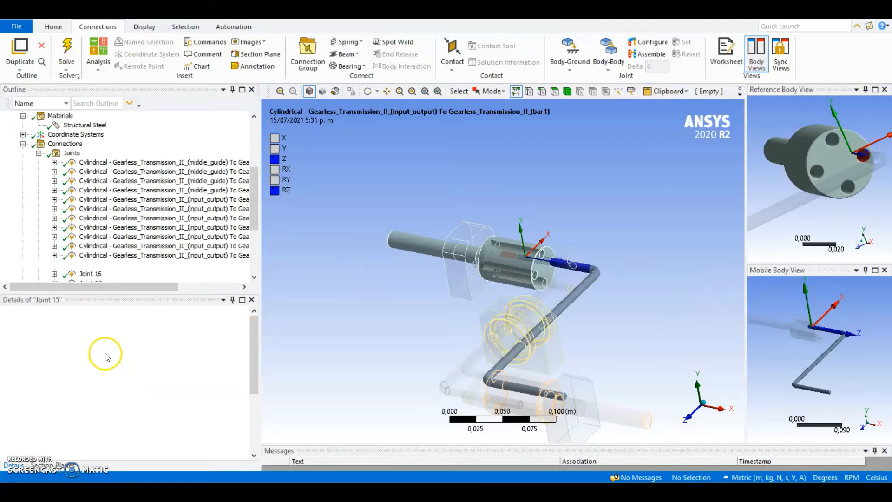
- Compare the scoped faces of Joints 16 to 19 on the middle_guide with the existing cylindrical middle_guide joints
scroll(110, 194, down, 1)
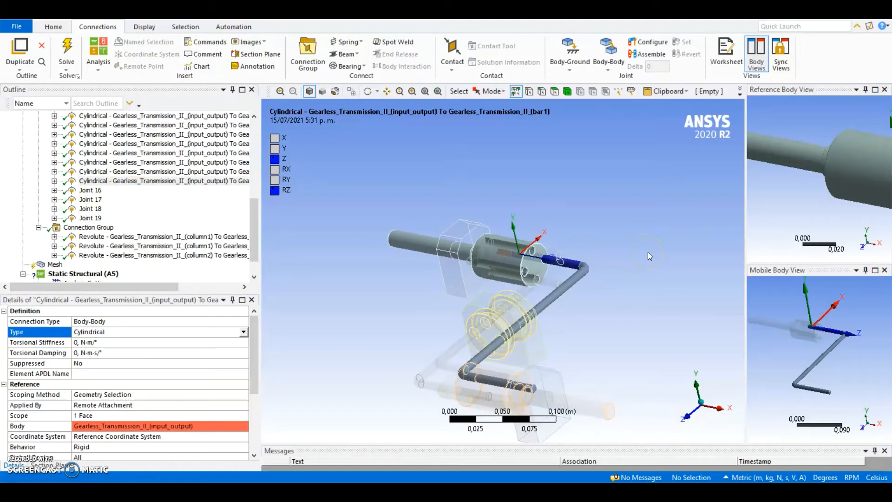
middle_drag(647, 252, 664, 253)
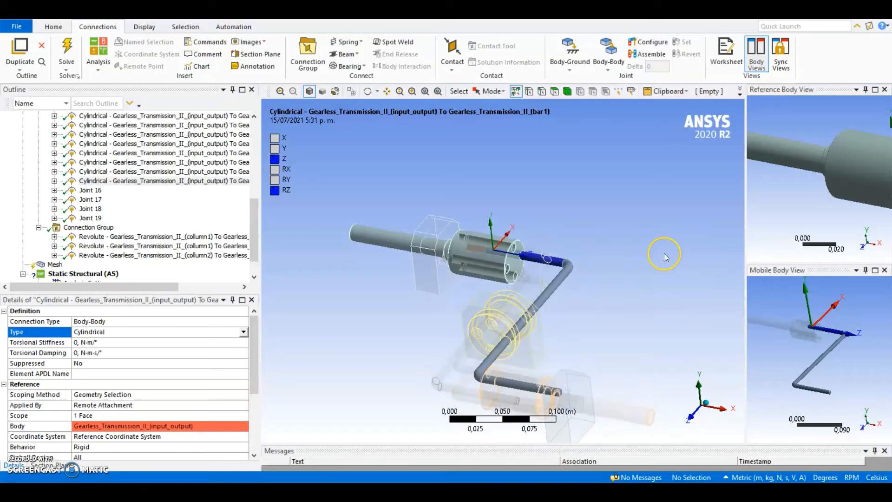
click(89, 191)
click(89, 199)
click(90, 209)
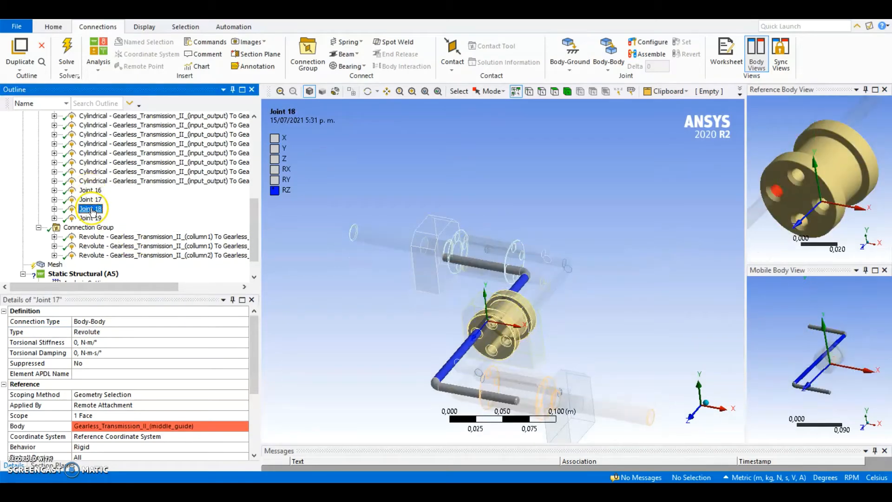
click(90, 218)
scroll(93, 218, down, 1)
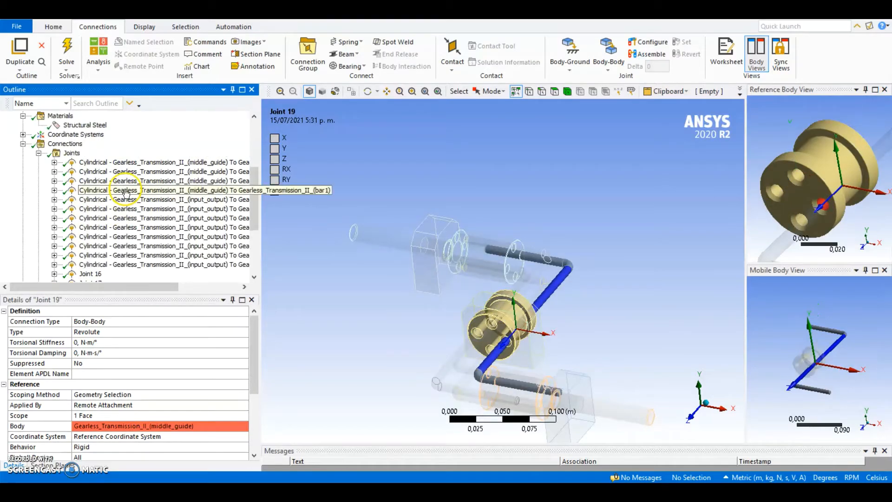
click(85, 163)
click(86, 181)
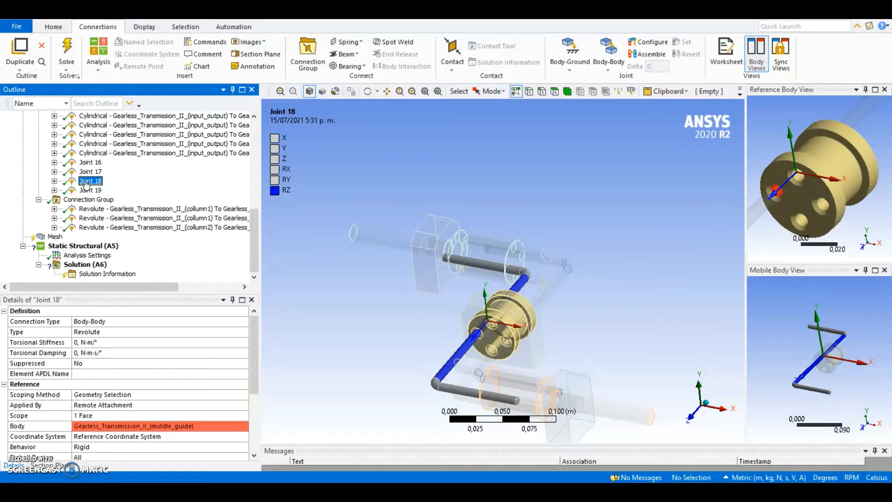
click(90, 162)
scroll(93, 185, up, 2)
click(108, 215)
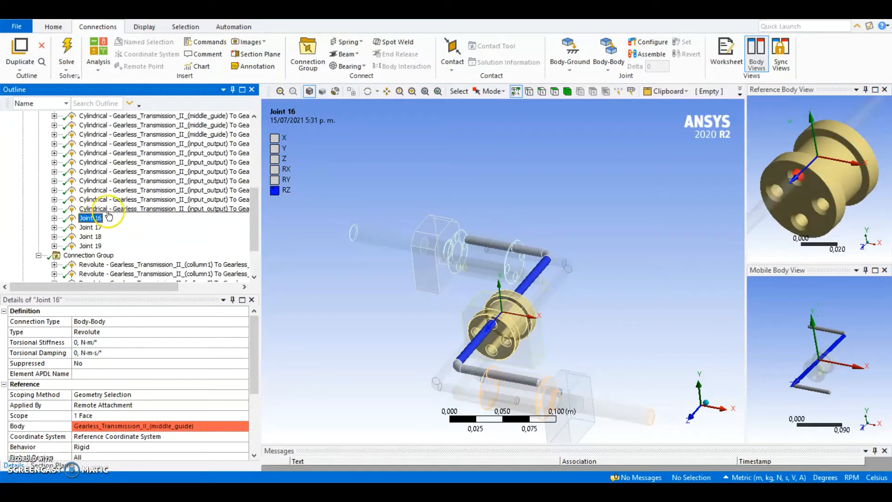
scroll(109, 215, up, 3)
scroll(98, 234, down, 3)
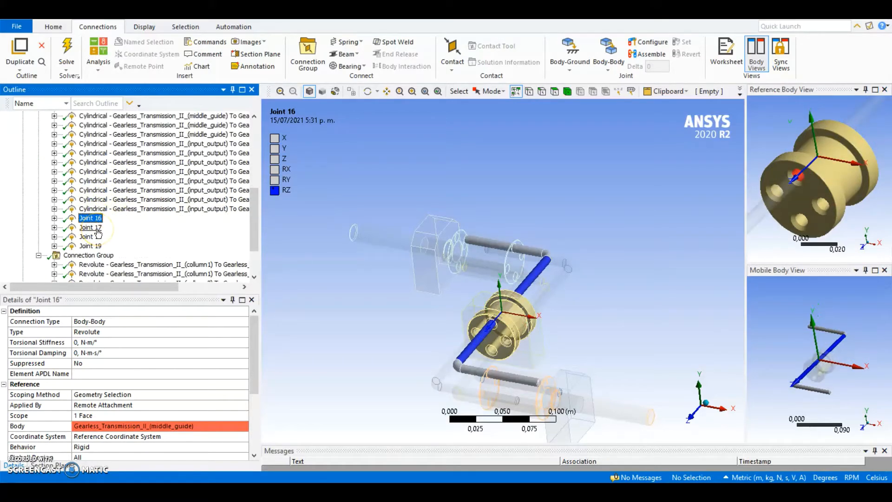
ctrl+middle_drag(490, 324, 556, 279)
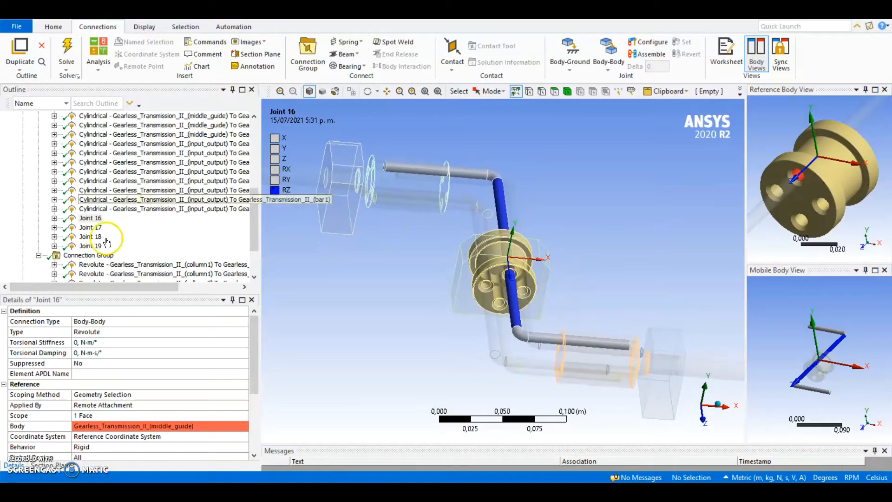
scroll(135, 163, up, 4)
scroll(138, 143, down, 3)
scroll(138, 144, down, 1)
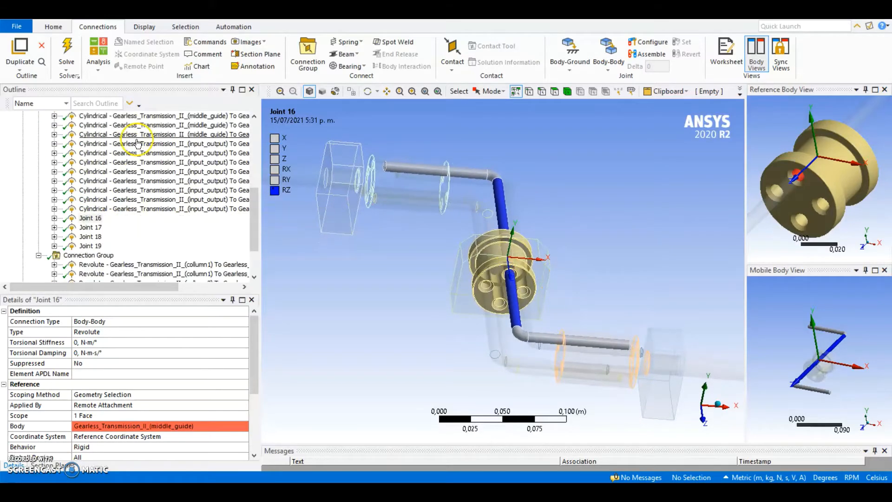
- Delete the duplicate revolute Joints 16, 17, 18 and 19 between the middle_guide and the bars
ctrl+click(93, 219)
ctrl+click(101, 228)
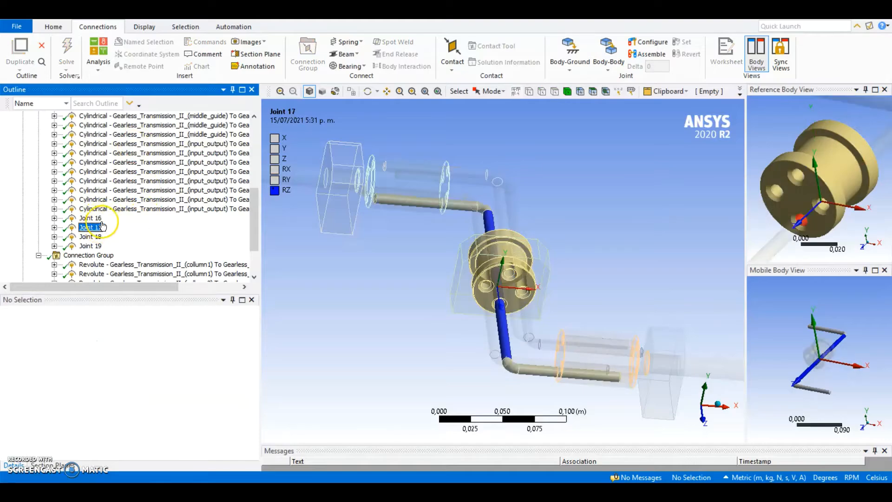
ctrl+click(100, 220)
ctrl+click(98, 237)
ctrl+click(99, 246)
right_click(99, 246)
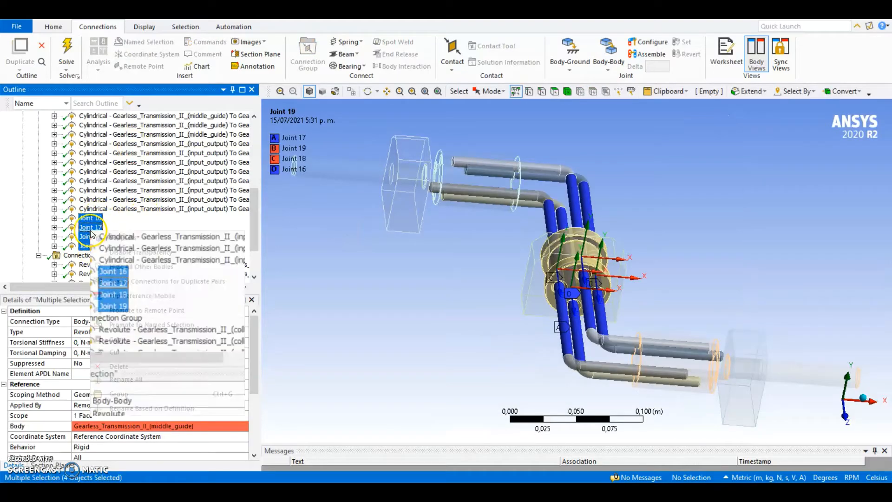
click(119, 367)
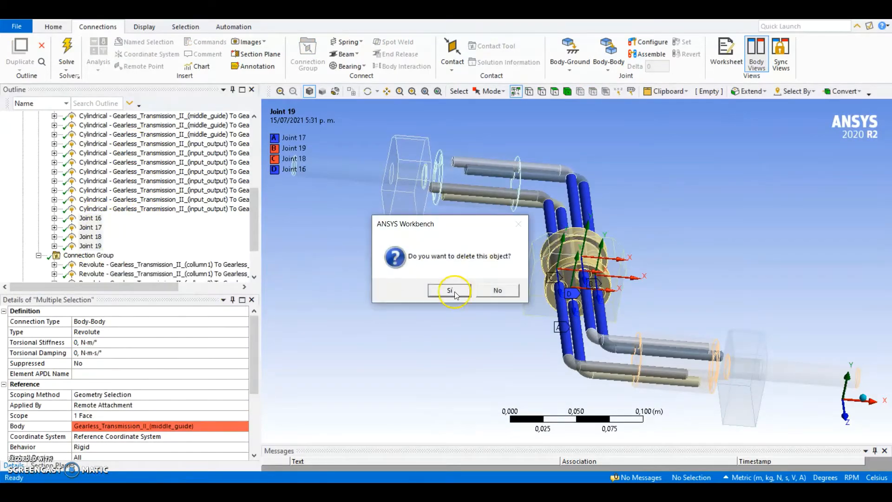
click(450, 288)
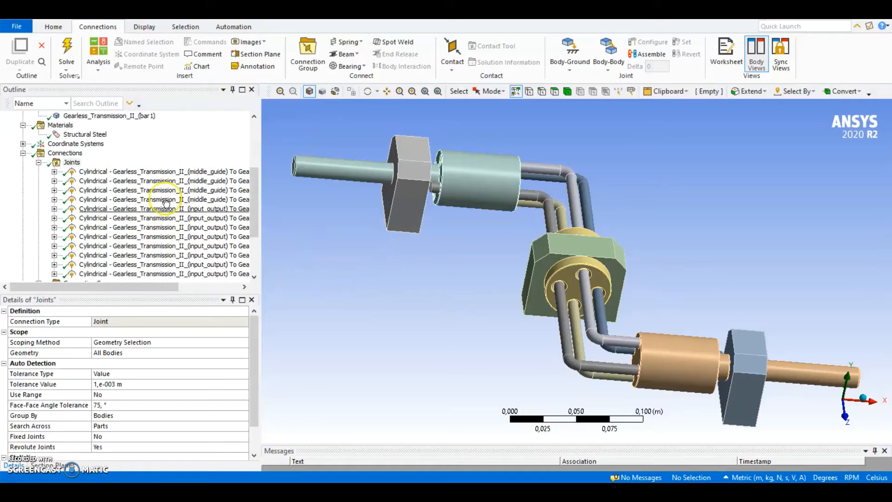
scroll(166, 200, down, 2)
scroll(167, 200, up, 2)
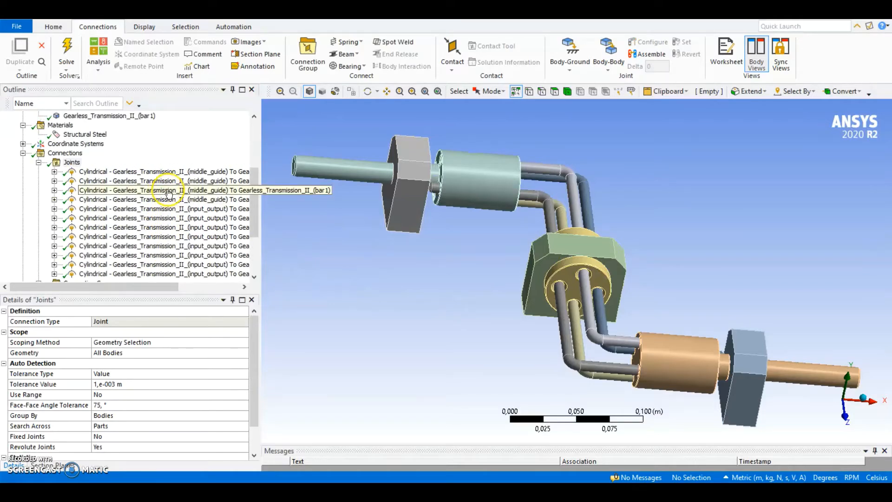
scroll(168, 197, down, 1)
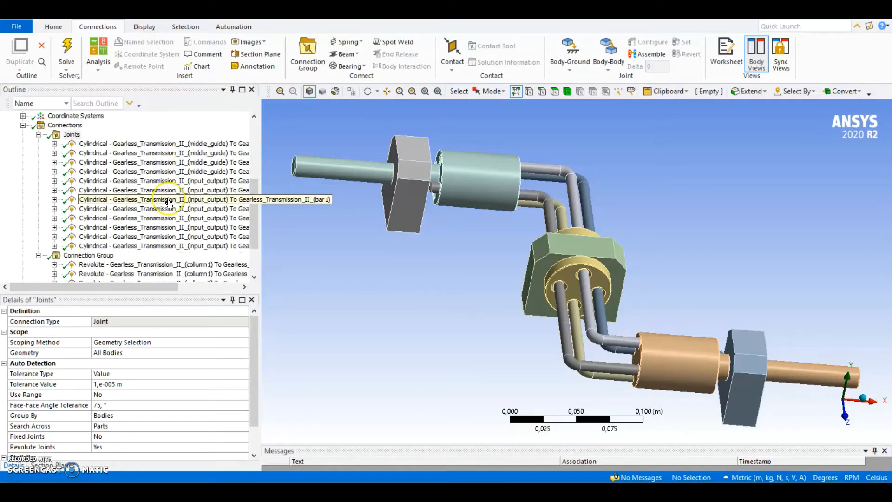
scroll(169, 202, up, 2)
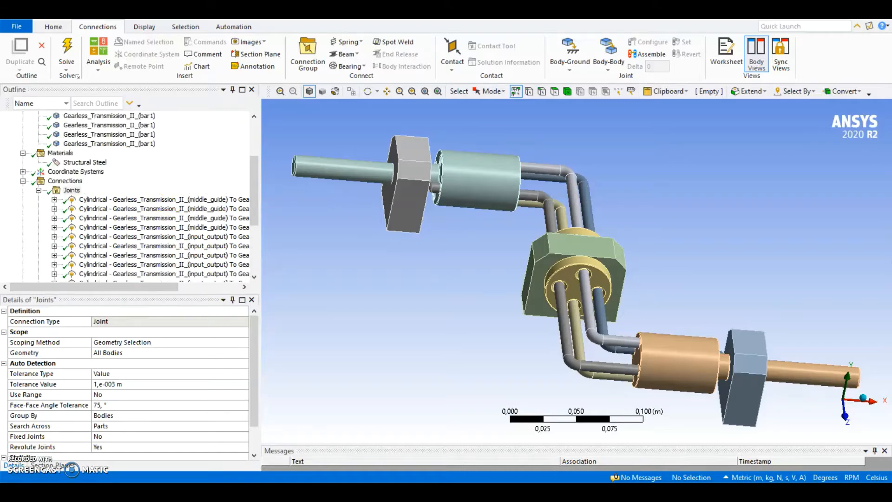
middle_drag(378, 319, 460, 276)
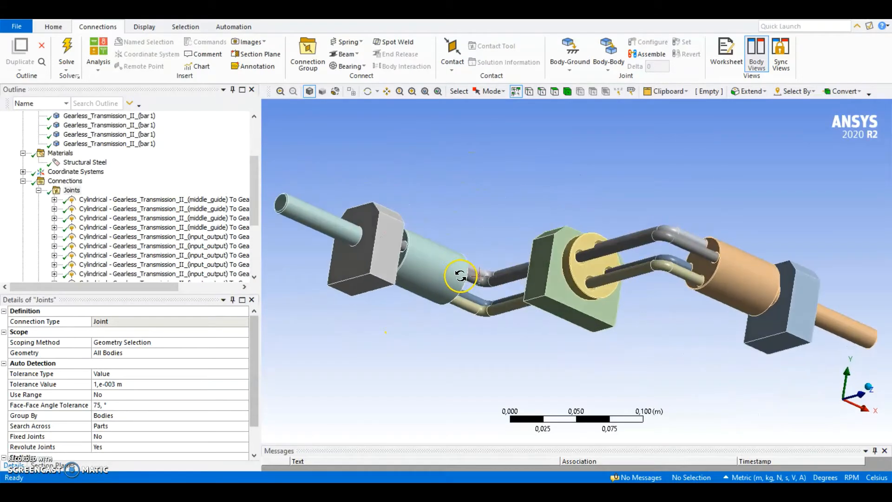
- Add a fixed body-to-ground joint on the bottom face of the collumn1 support beside the teal input_output part
click(68, 181)
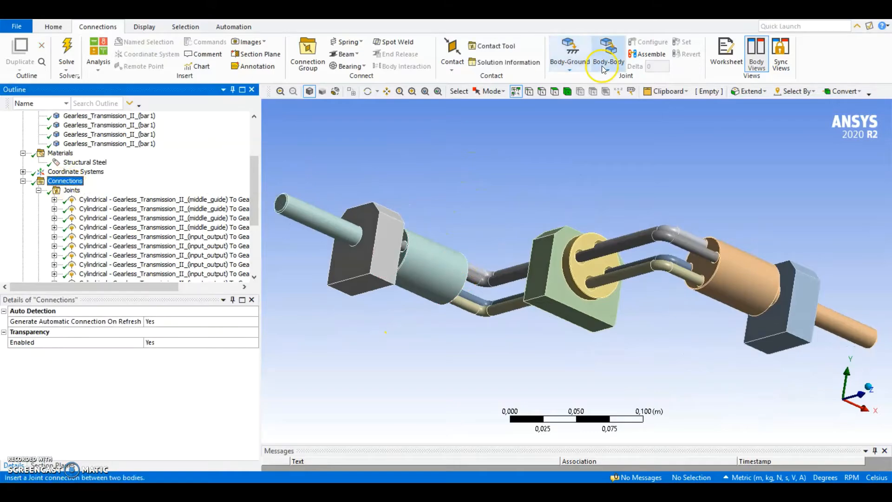
click(577, 70)
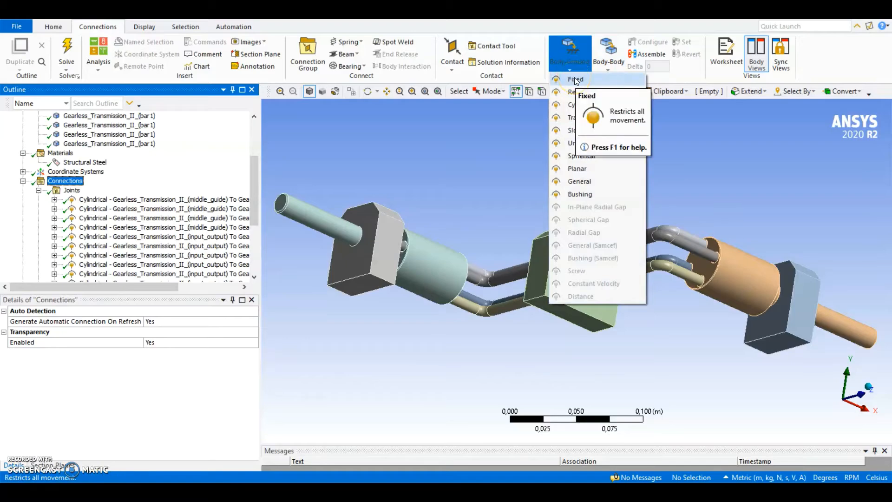
click(575, 79)
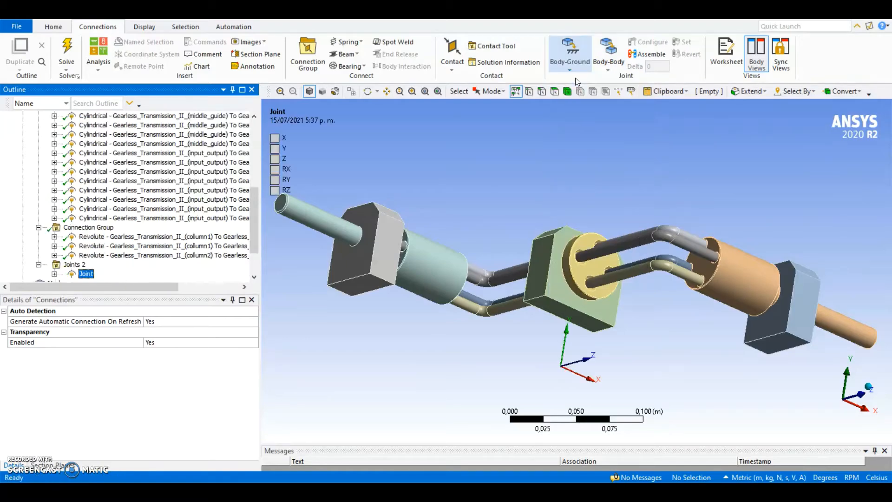
scroll(123, 167, down, 1)
scroll(122, 167, down, 1)
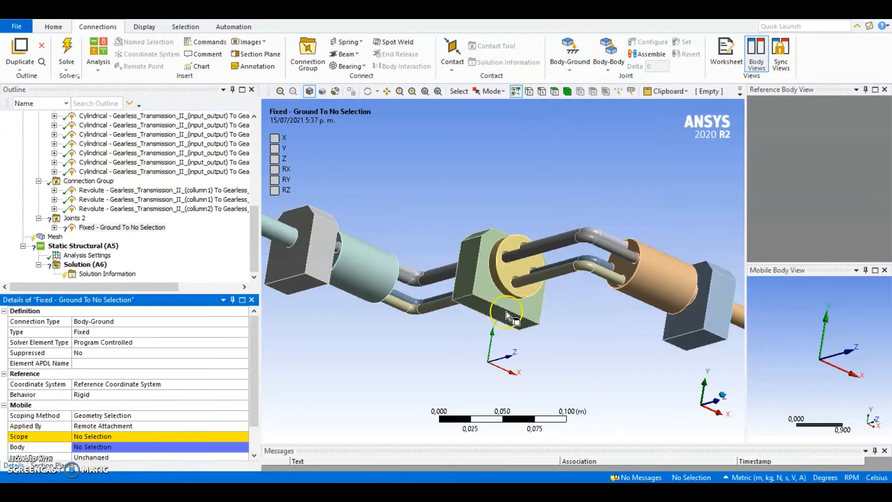
click(93, 437)
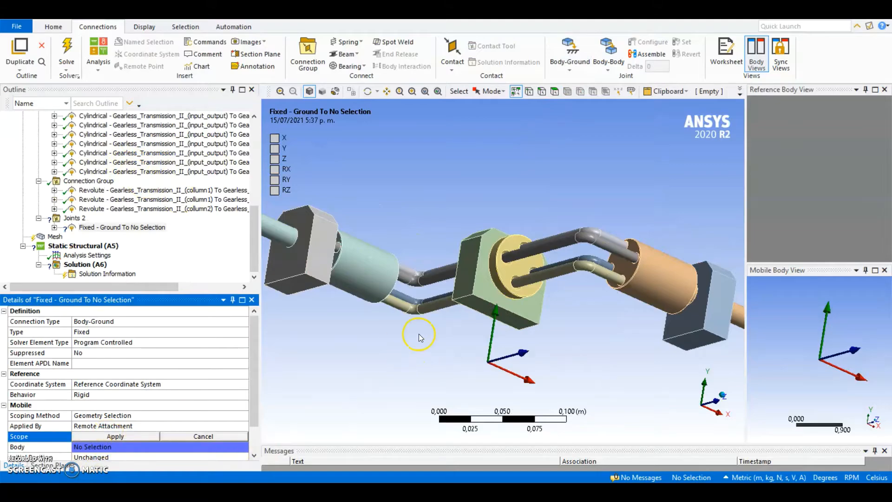
middle_drag(414, 328, 424, 378)
click(304, 285)
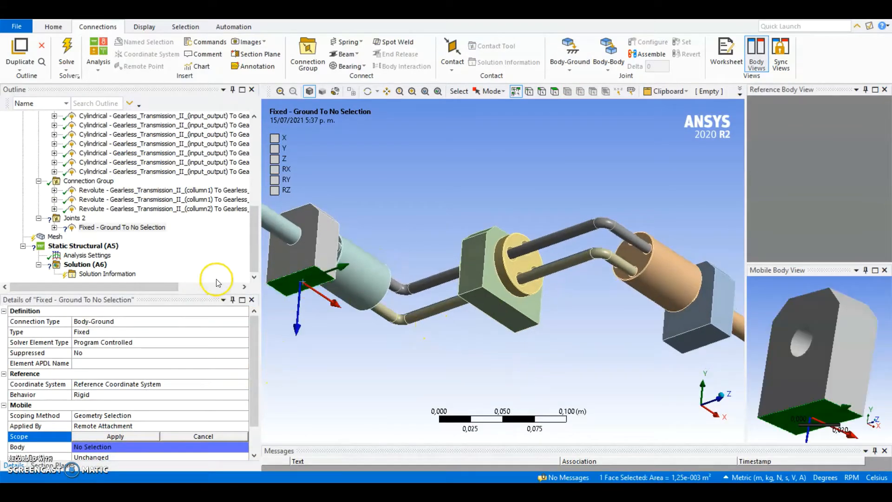
click(117, 437)
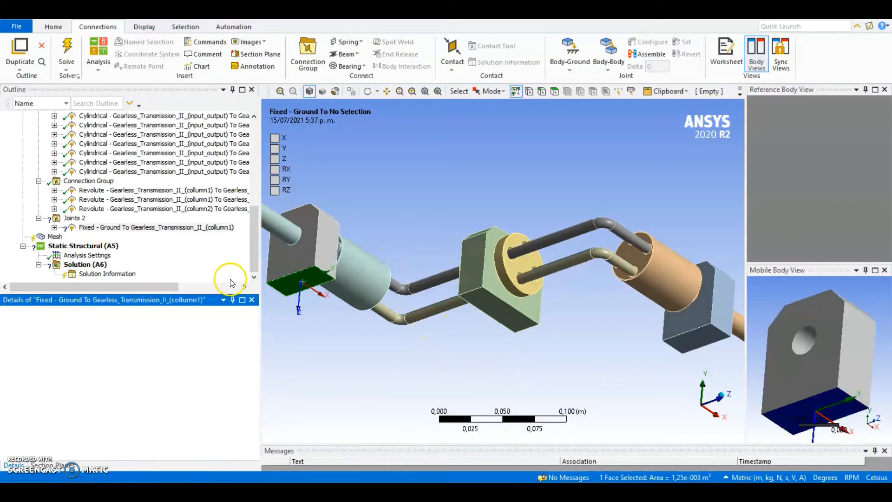
- Add a fixed body-to-ground joint scoped to the bottom face of the central collumn2 support
click(575, 60)
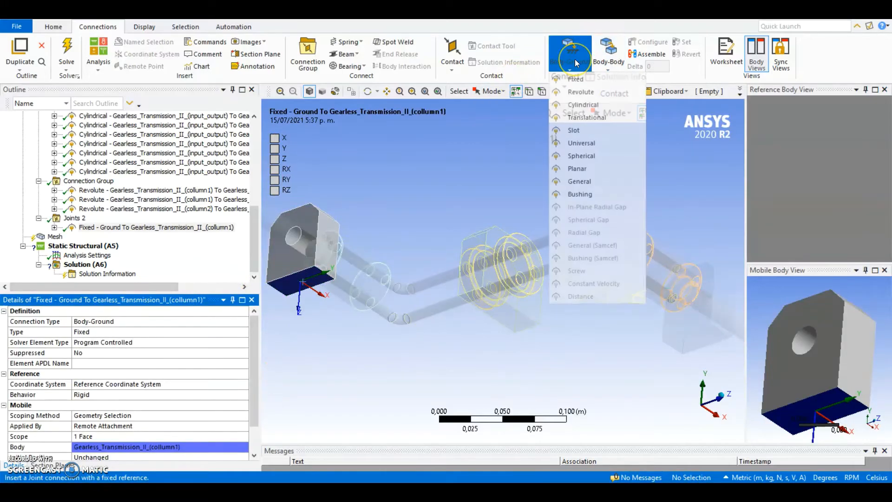
click(575, 79)
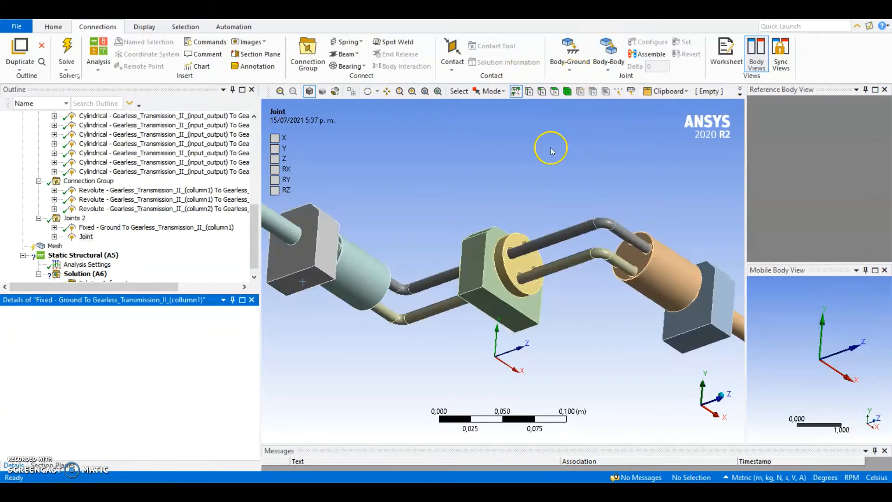
click(500, 309)
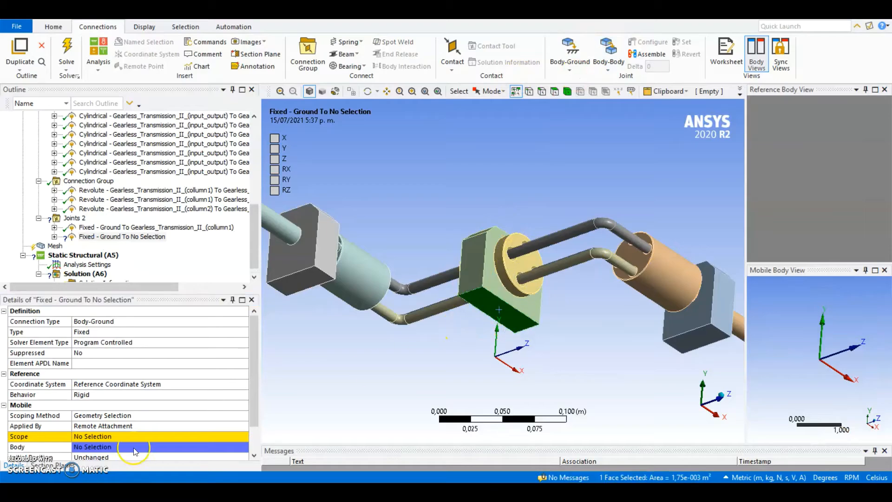
click(105, 437)
click(105, 438)
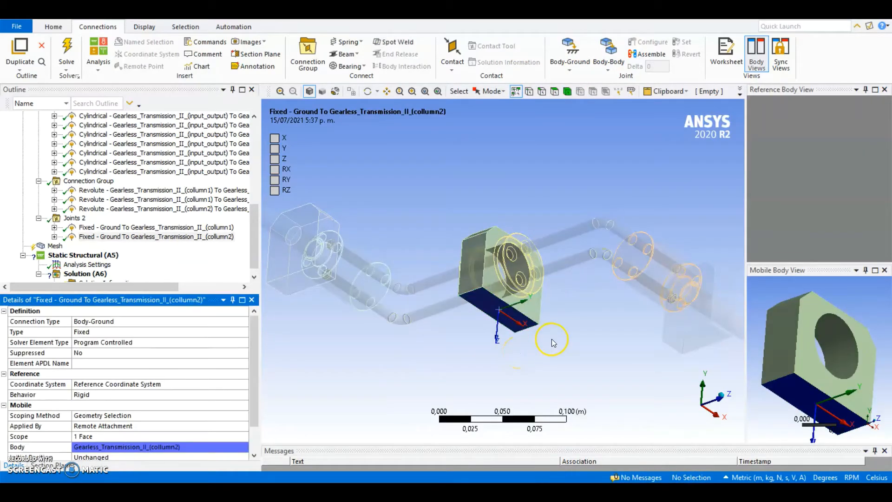
- Add a fixed body-to-ground joint on the bottom face of the collumn1 support beside the orange input_output part
click(569, 52)
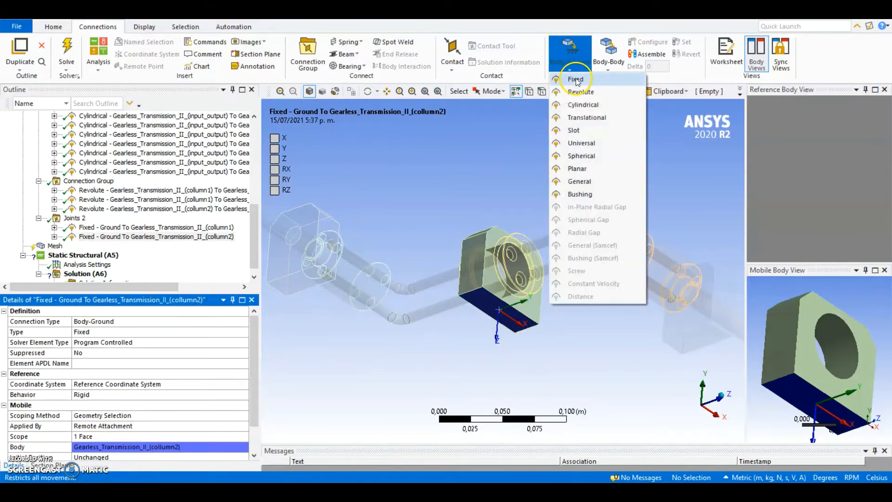
click(576, 78)
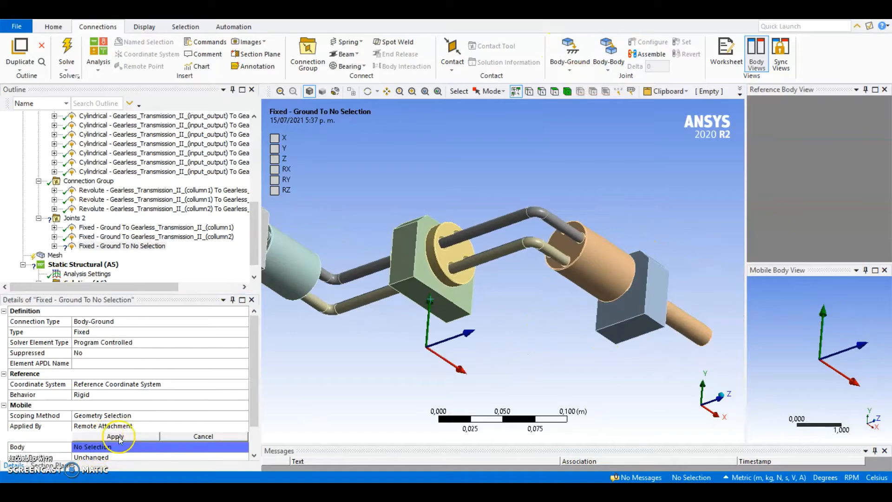
click(621, 327)
click(115, 436)
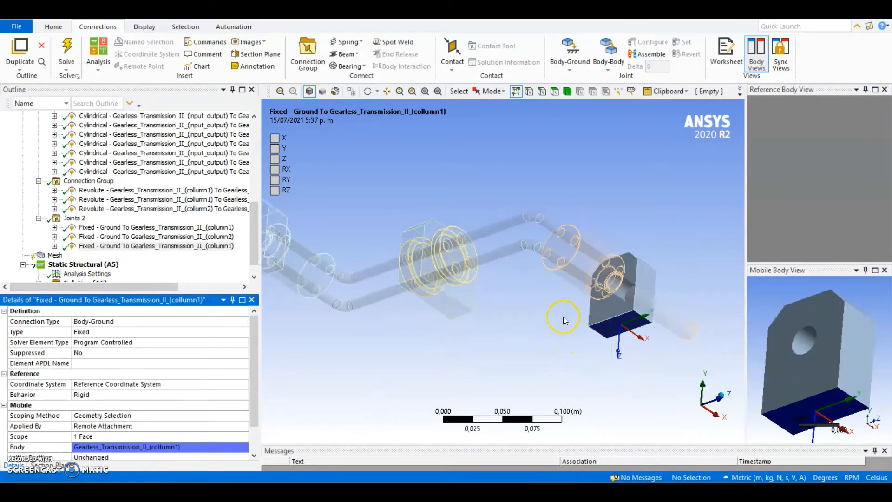
- Examine the motion of the first collumn1 to input_output revolute joint by rotating it with the Configure tool
middle_drag(447, 342, 383, 350)
ctrl+middle_drag(383, 350, 447, 330)
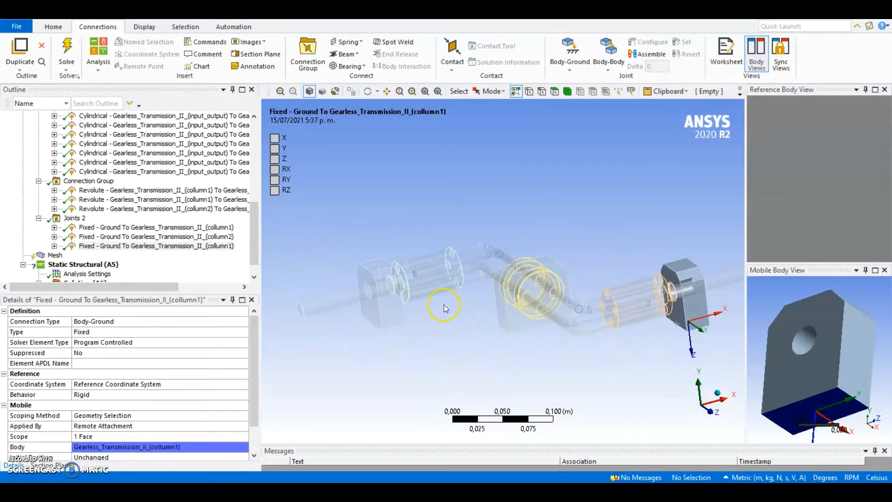
click(167, 190)
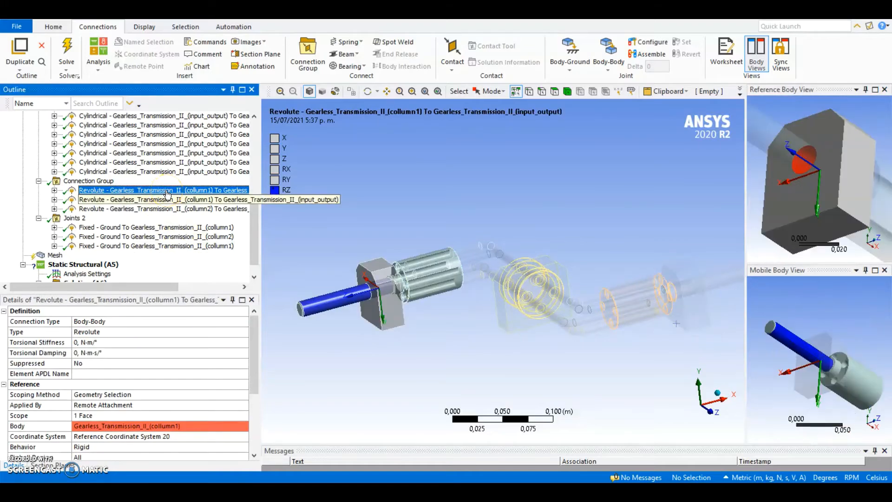
click(612, 241)
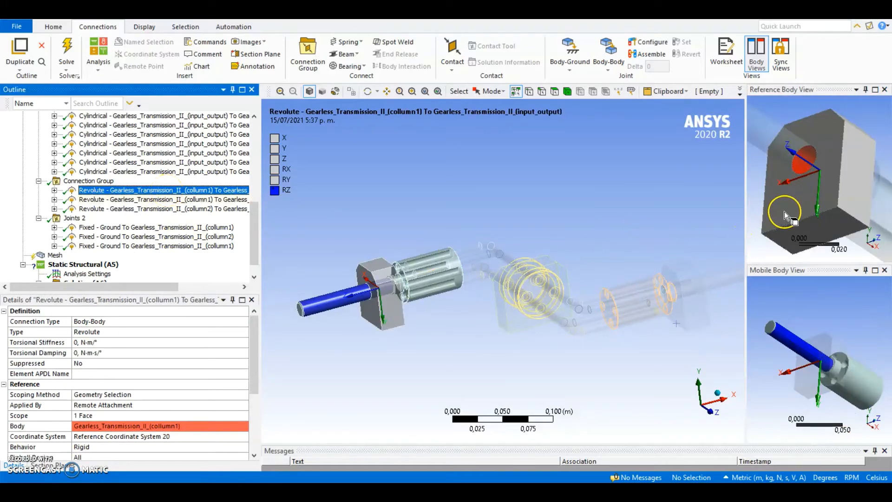
scroll(613, 292, down, 1)
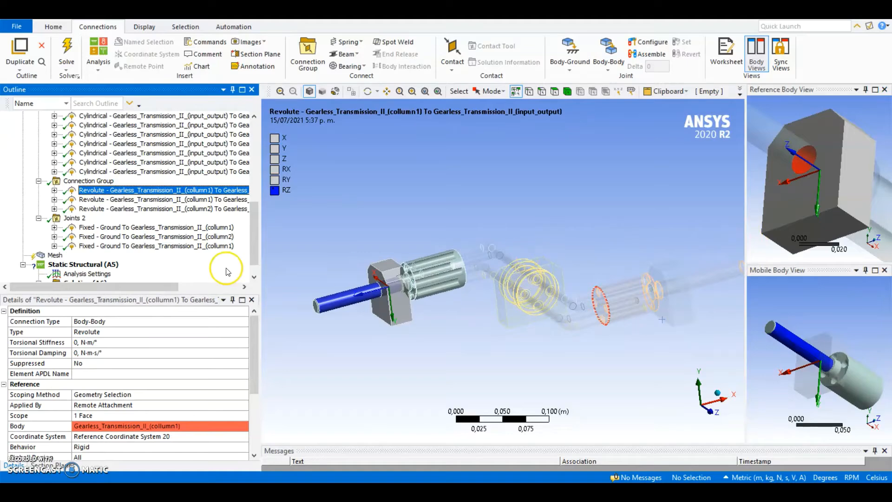
click(647, 42)
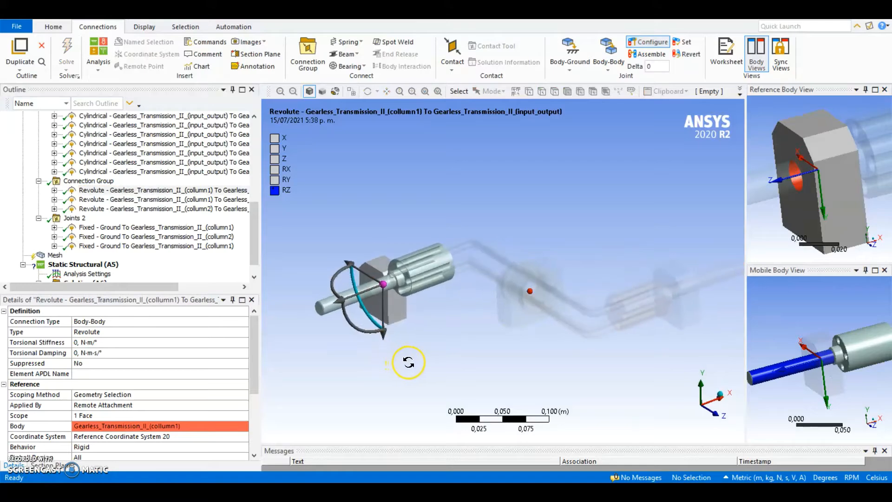
middle_drag(409, 363, 421, 364)
drag(367, 319, 458, 270)
scroll(521, 255, up, 8)
scroll(504, 277, down, 3)
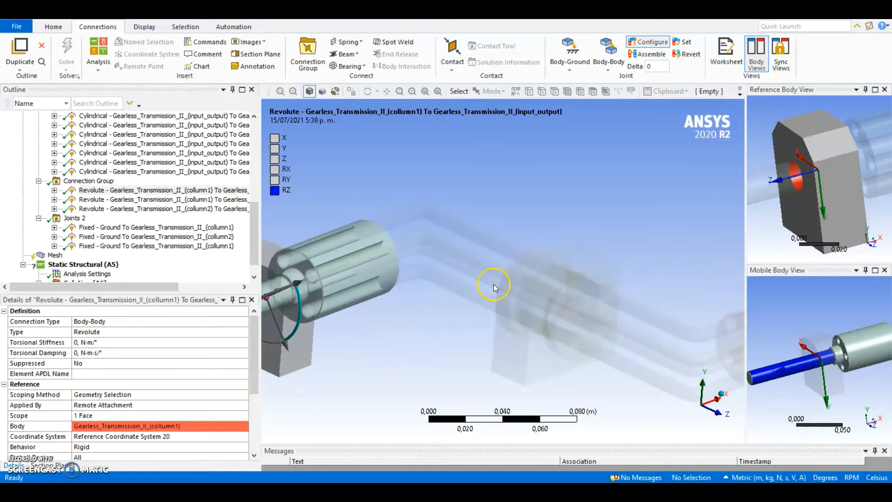
drag(336, 313, 314, 324)
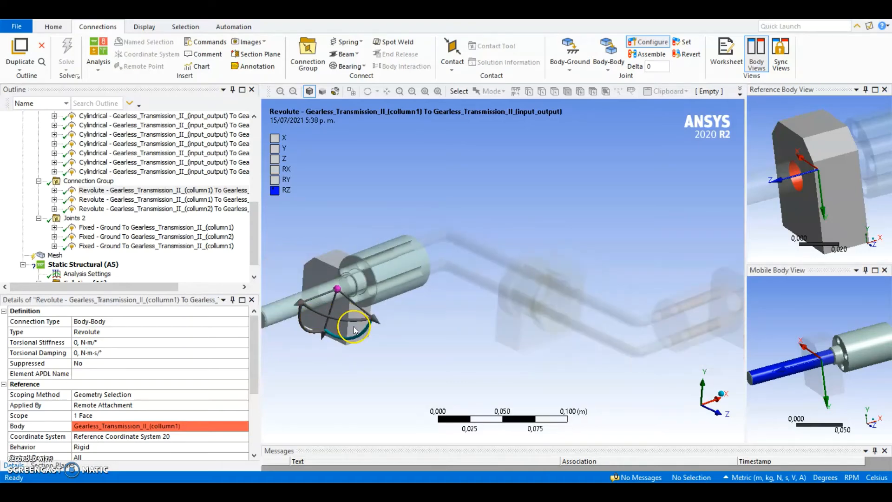
- Insert a mesh method control and scope it to the four bent bars
scroll(180, 242, down, 1)
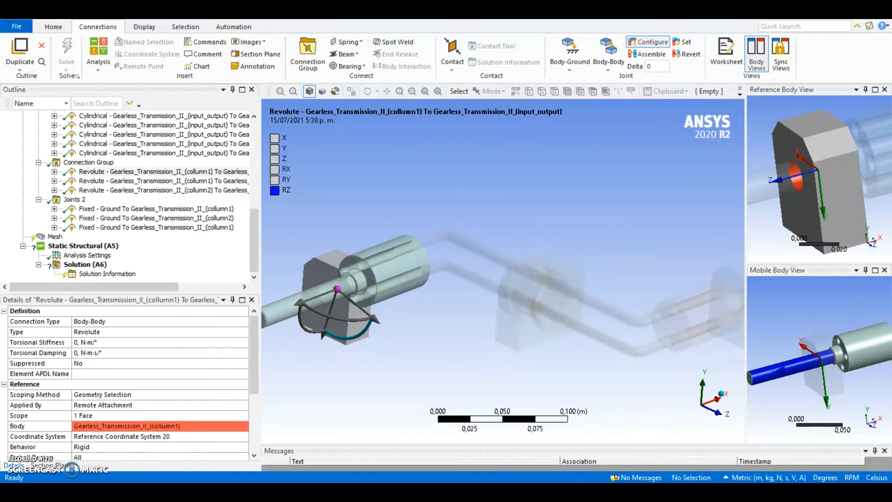
click(55, 238)
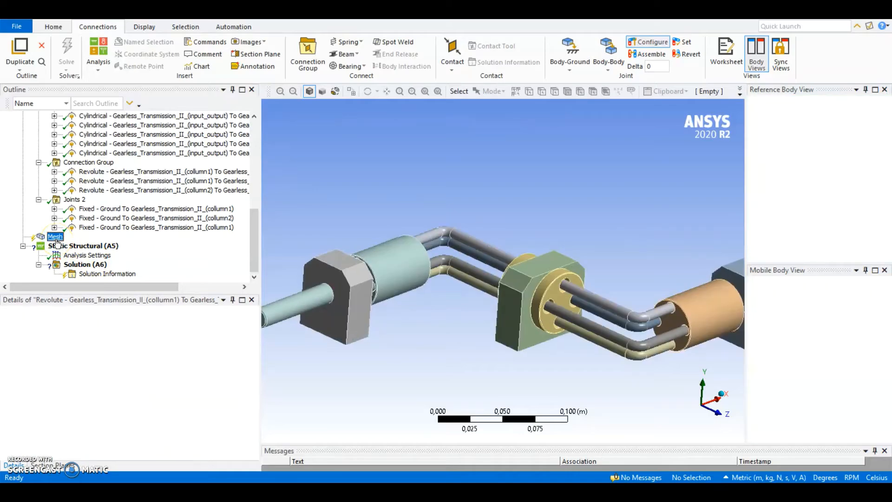
click(264, 62)
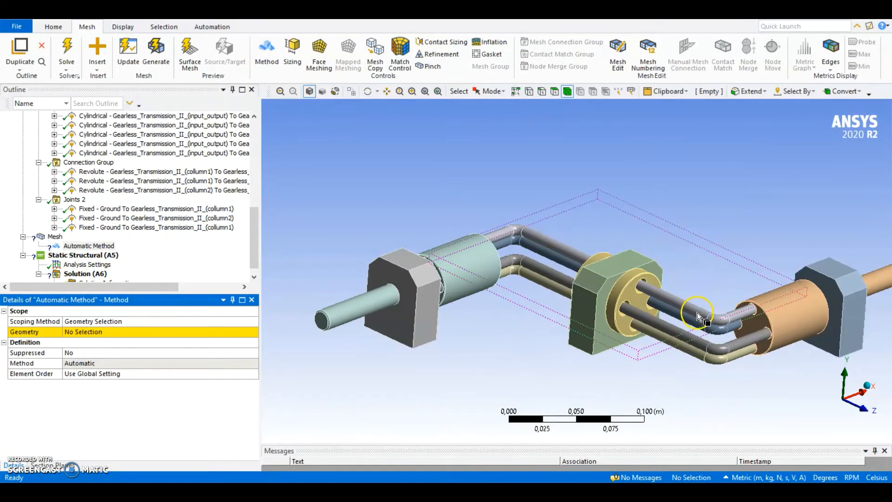
scroll(697, 312, up, 5)
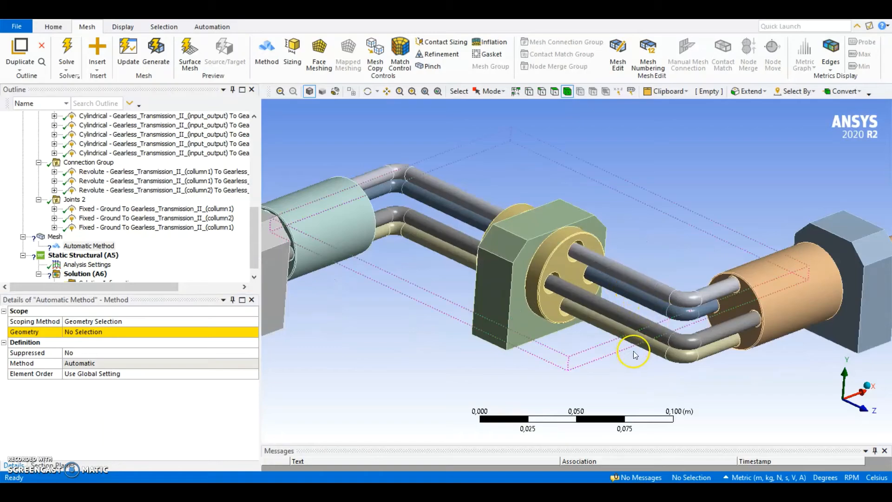
click(715, 352)
ctrl+click(707, 336)
ctrl+click(695, 310)
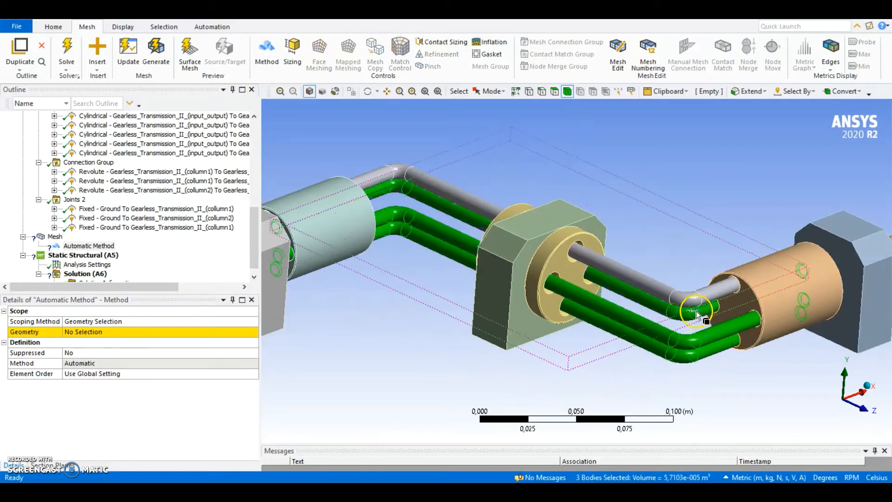
ctrl+click(690, 299)
click(84, 331)
click(93, 331)
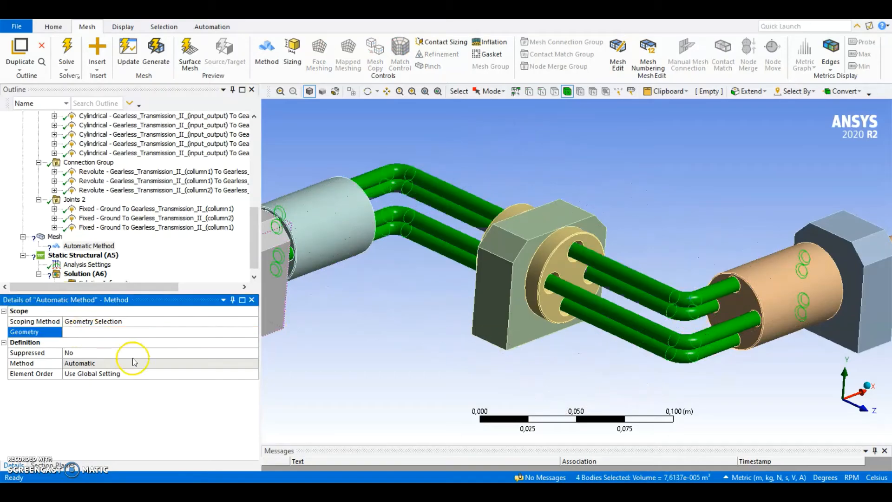
- Set the bars' mesh method to Hex Dominant
click(105, 365)
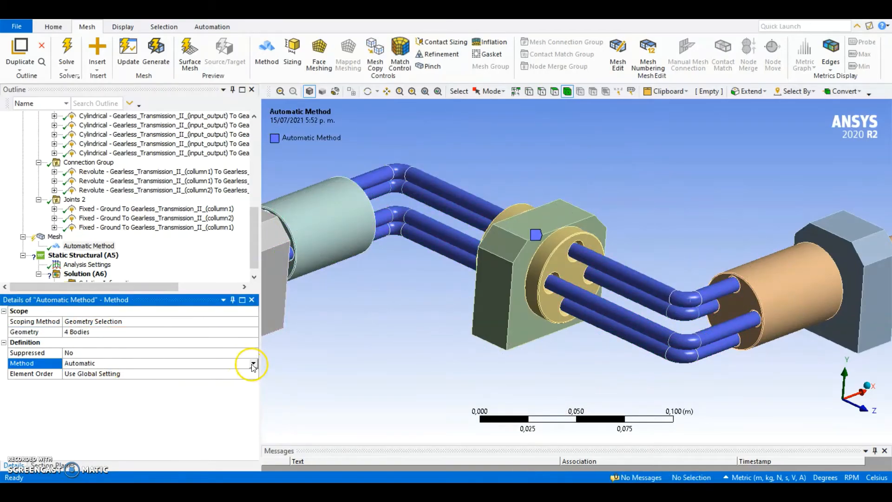
click(254, 363)
click(111, 385)
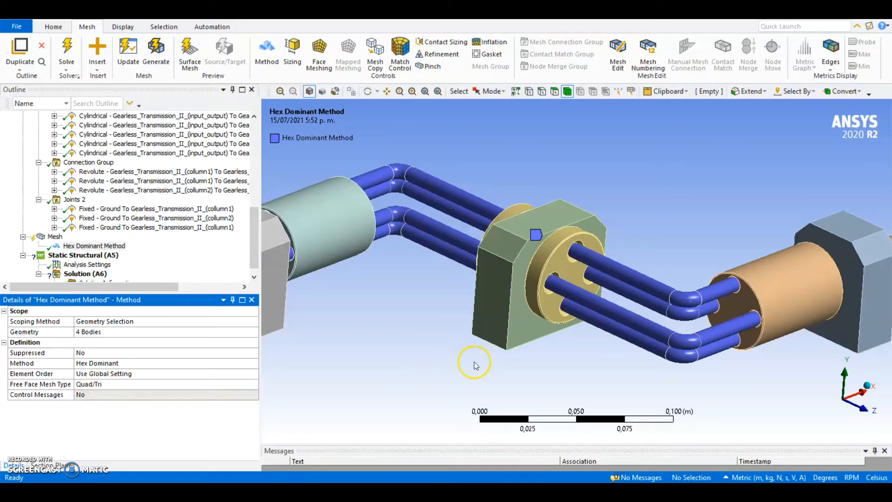
- Add a body sizing control to the four bent bars with an element size of 3e-003 m
click(293, 51)
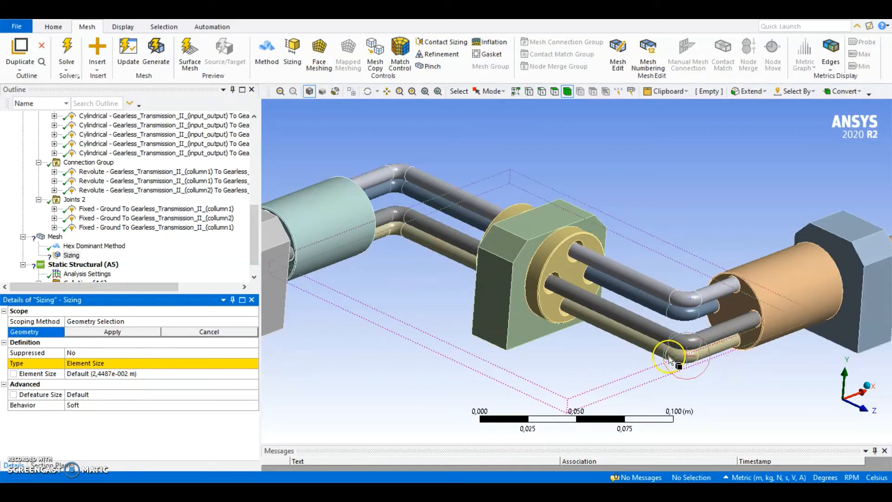
click(650, 350)
ctrl+click(673, 336)
ctrl+click(680, 308)
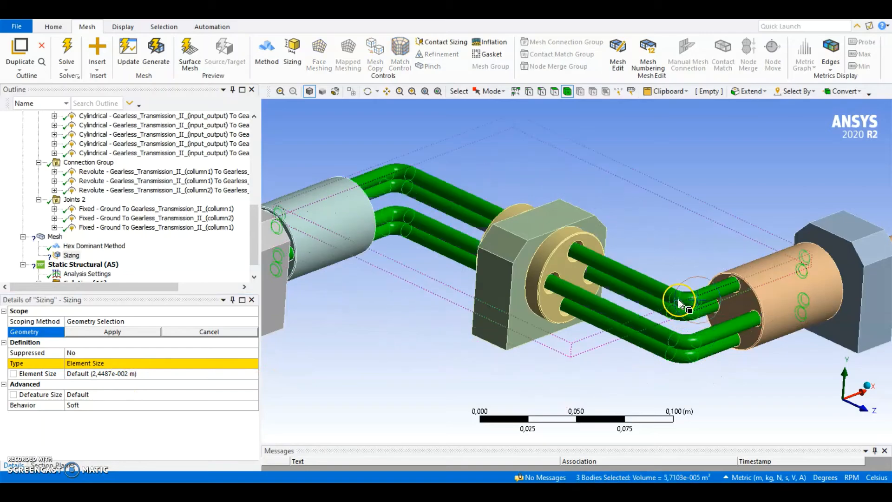
ctrl+click(678, 300)
click(128, 331)
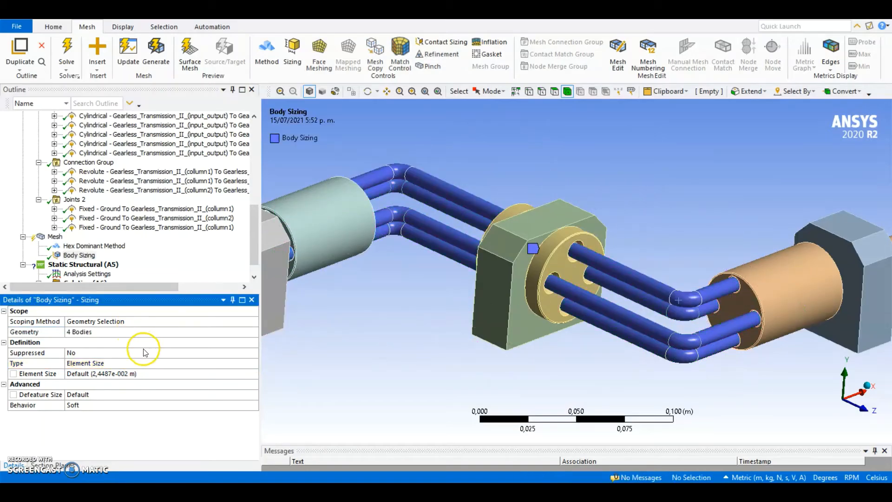
click(132, 373)
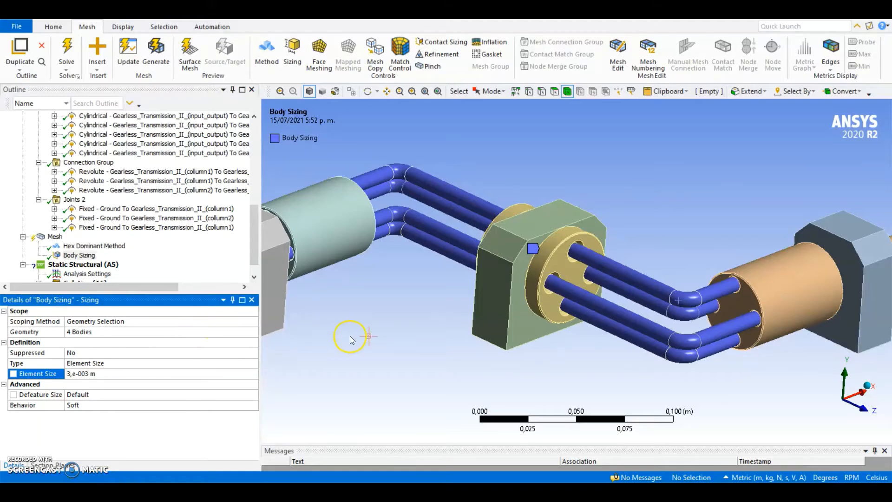
- Update the mesh with the Hex Dominant method and body sizing of the bars
scroll(344, 338, down, 1)
middle_drag(456, 349, 432, 349)
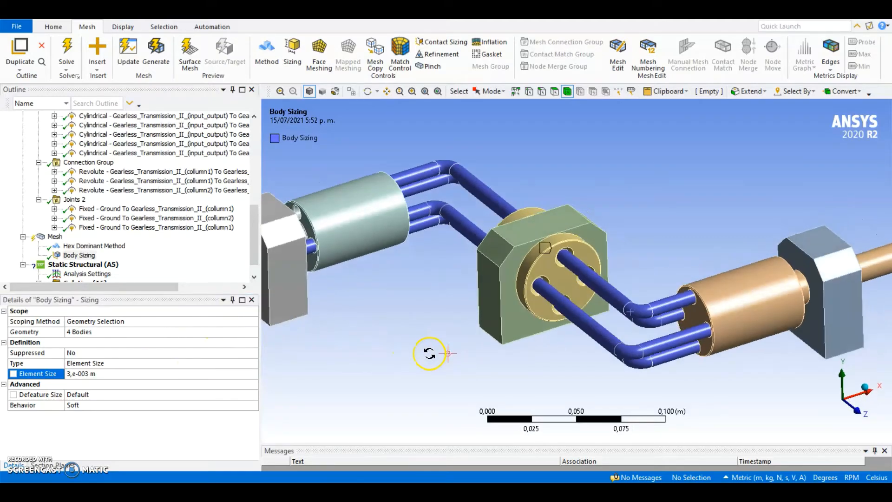
click(136, 64)
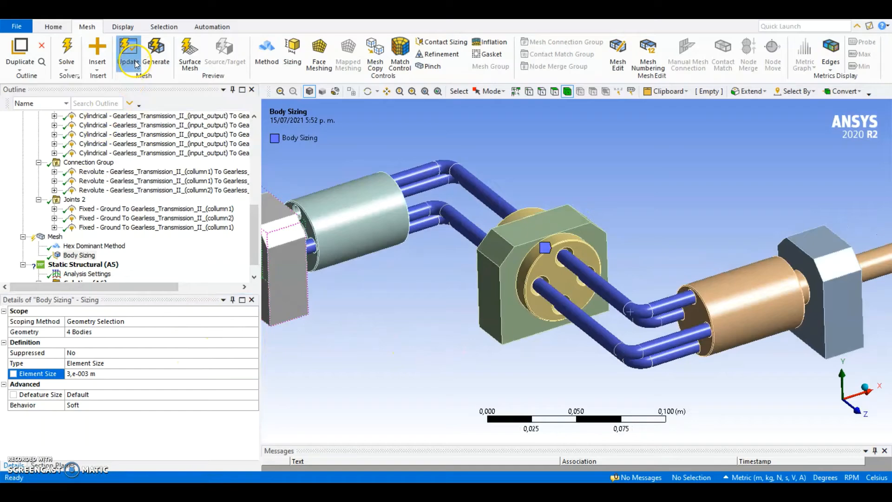
- Display the generated mesh and zoom in on the bent bars around the middle guide
click(425, 300)
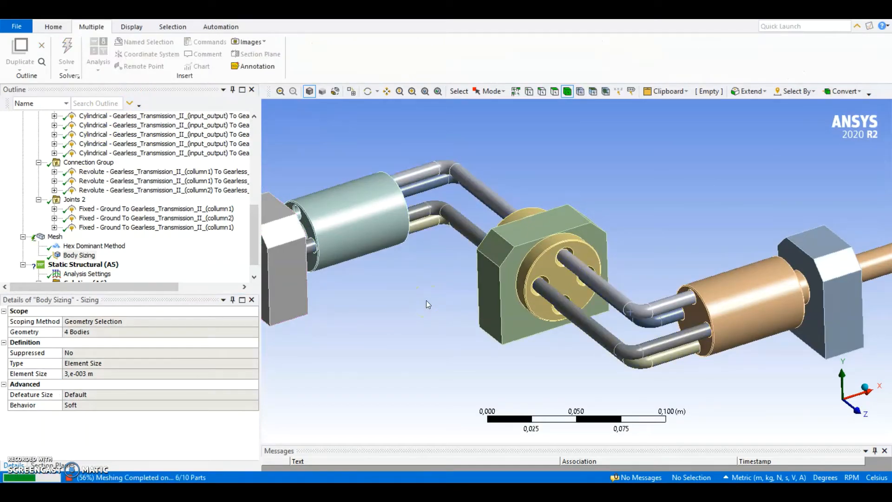
click(456, 304)
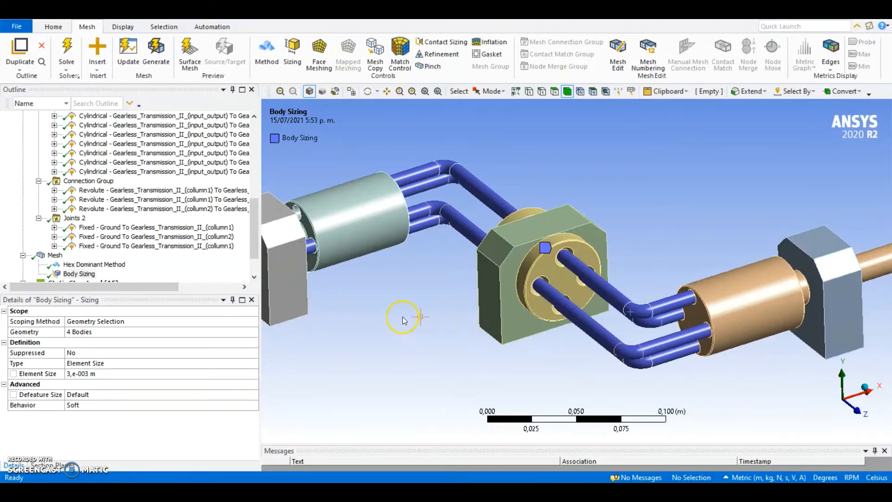
click(487, 308)
click(646, 362)
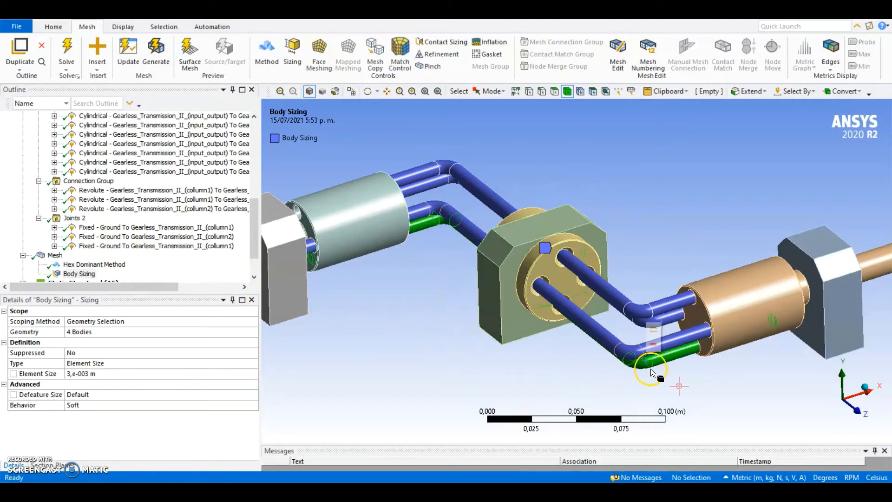
click(55, 255)
scroll(624, 297, up, 3)
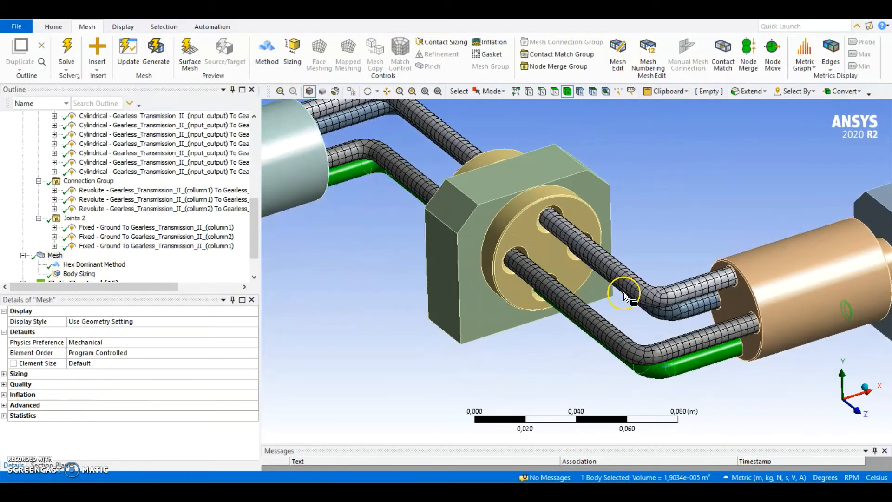
click(411, 357)
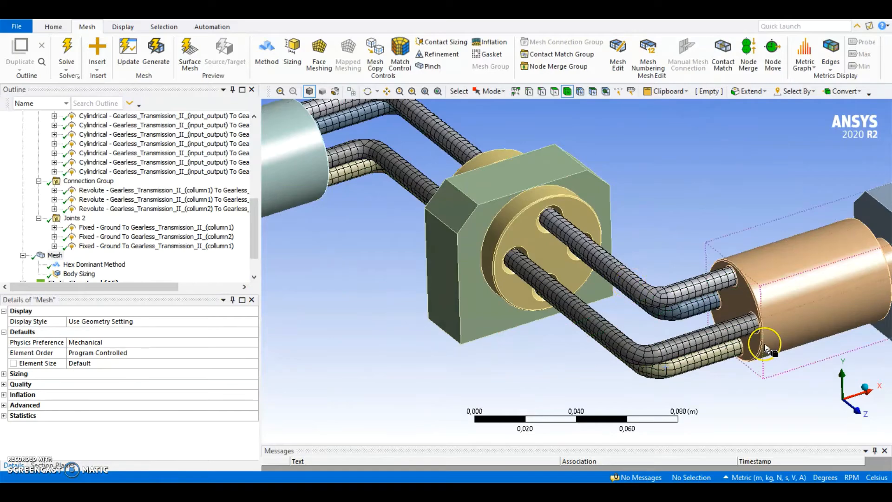
- Isolate the four bent bars by hiding all other bodies
click(673, 297)
ctrl+click(671, 295)
ctrl+click(648, 356)
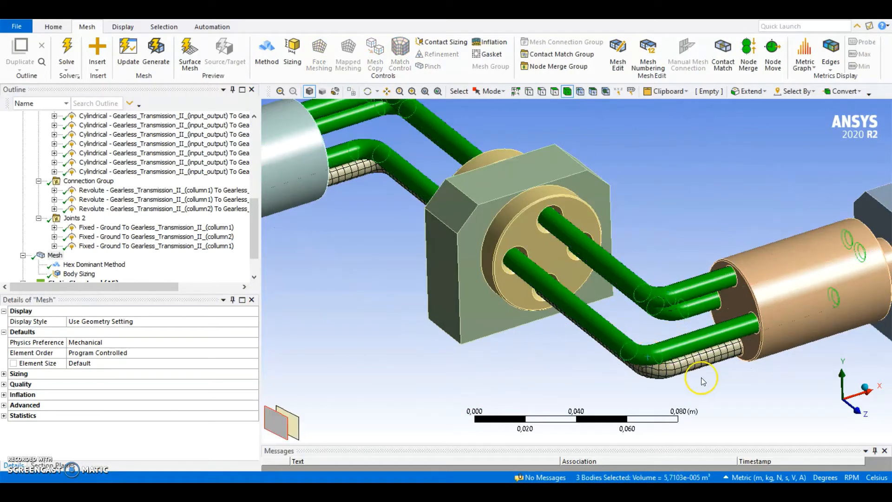
ctrl+click(680, 367)
right_click(634, 352)
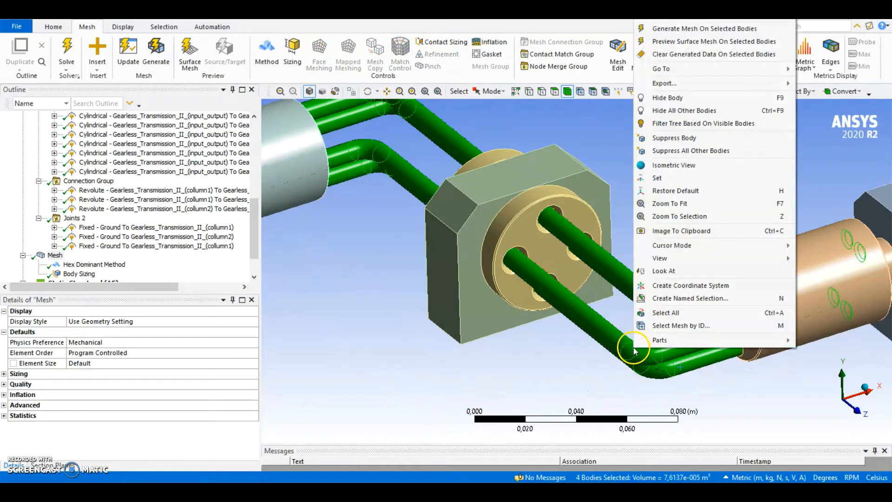
click(696, 115)
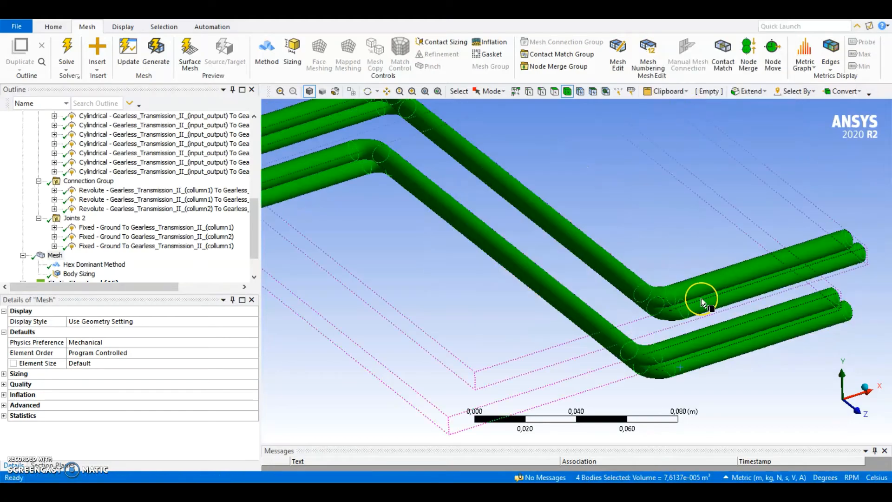
- Examine the mesh of the four isolated bars from several angles, especially at the bends and end faces
click(732, 214)
middle_drag(864, 233, 621, 223)
scroll(447, 213, up, 2)
middle_drag(447, 212, 494, 248)
scroll(499, 247, down, 2)
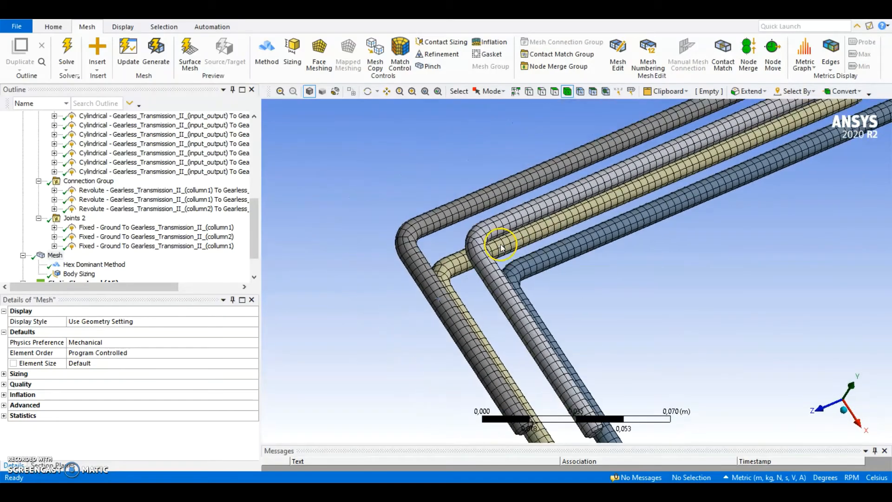
middle_drag(504, 282, 488, 225)
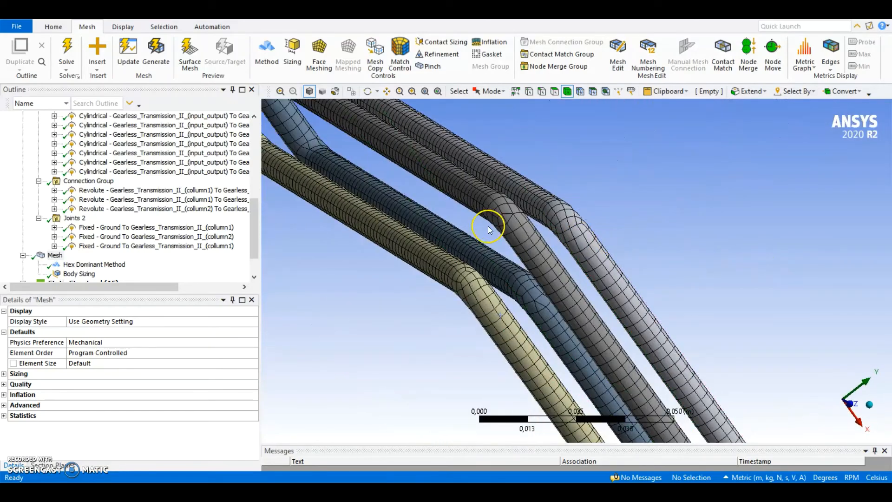
middle_drag(481, 263, 448, 330)
scroll(575, 289, down, 5)
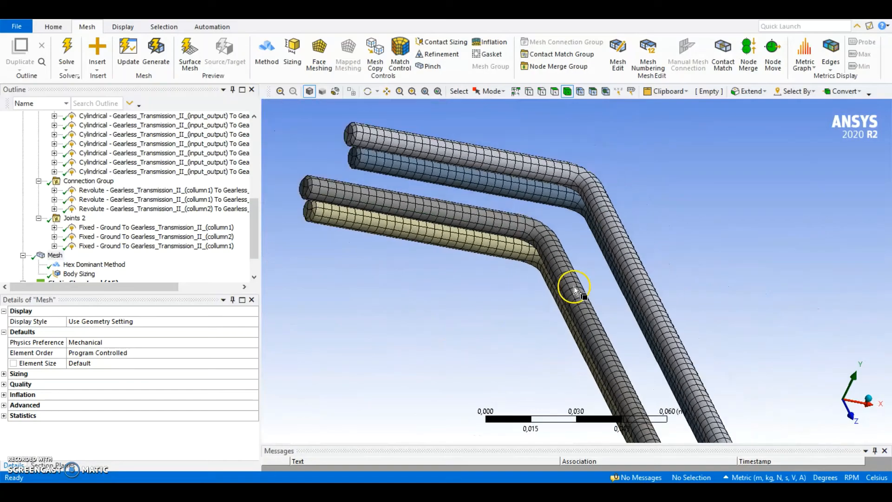
ctrl+middle_drag(707, 309, 574, 264)
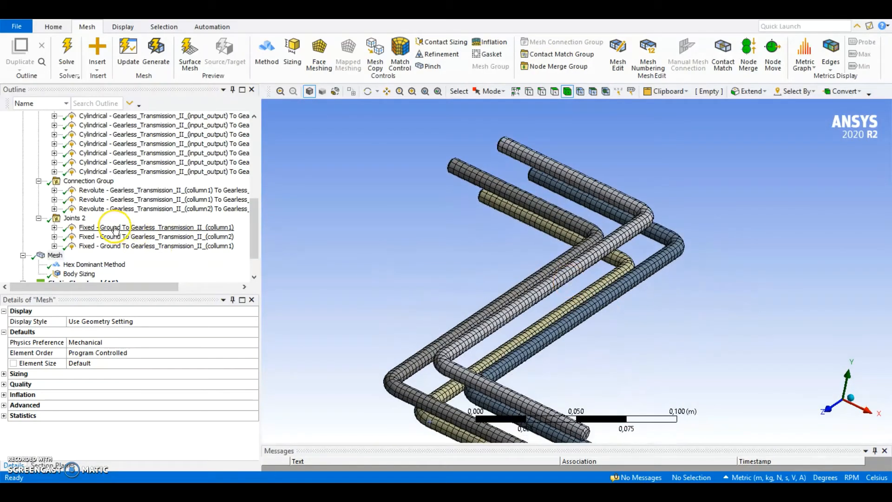
- Show all bodies of the transmission geometry again
scroll(115, 228, up, 2)
scroll(114, 227, up, 3)
scroll(107, 223, down, 4)
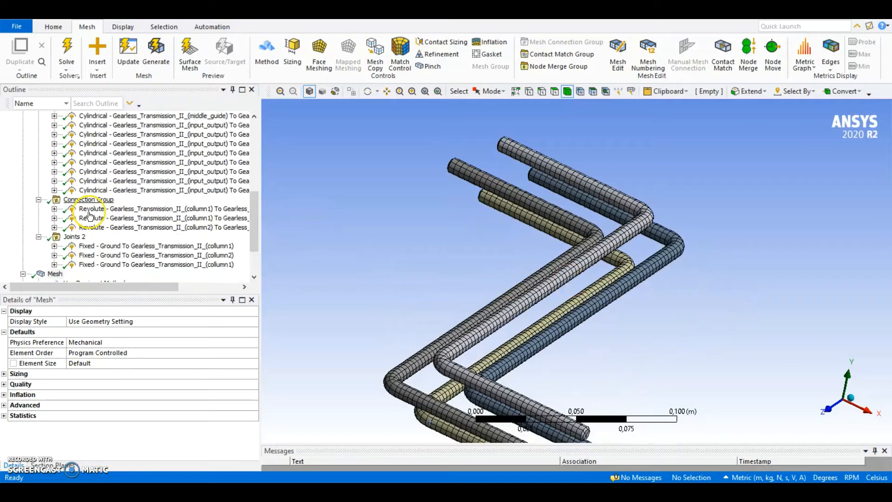
scroll(91, 215, up, 7)
click(65, 136)
right_click(68, 140)
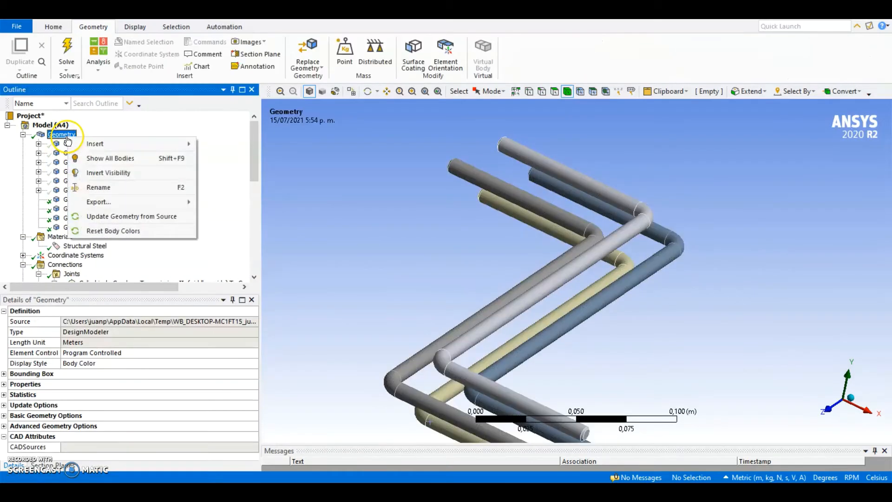
click(95, 158)
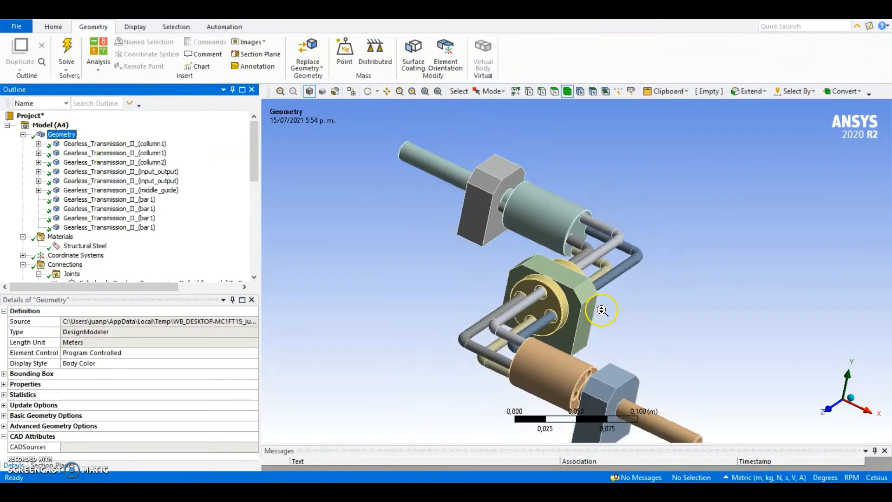
- View the complete transmission assembly in isometric orientation with the bars' mesh displayed
scroll(22, 239, down, 2)
scroll(22, 239, down, 7)
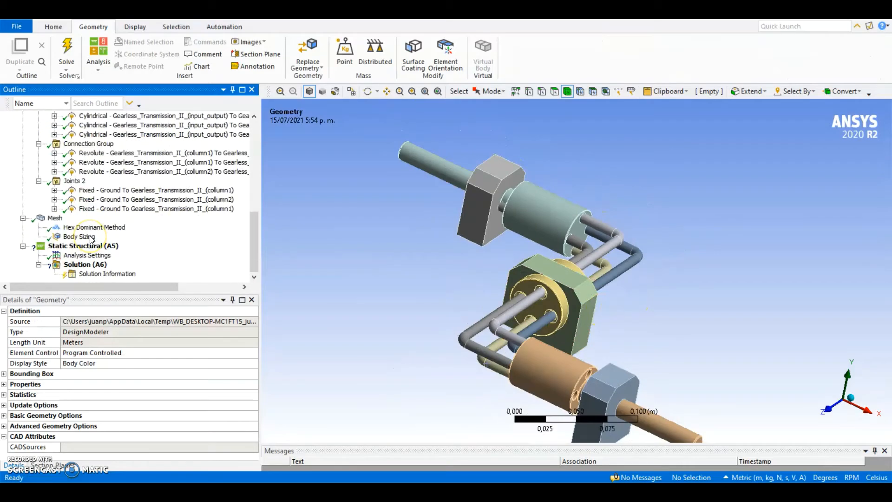
ctrl+middle_drag(391, 279, 381, 247)
scroll(372, 252, down, 1)
scroll(372, 251, down, 1)
click(846, 398)
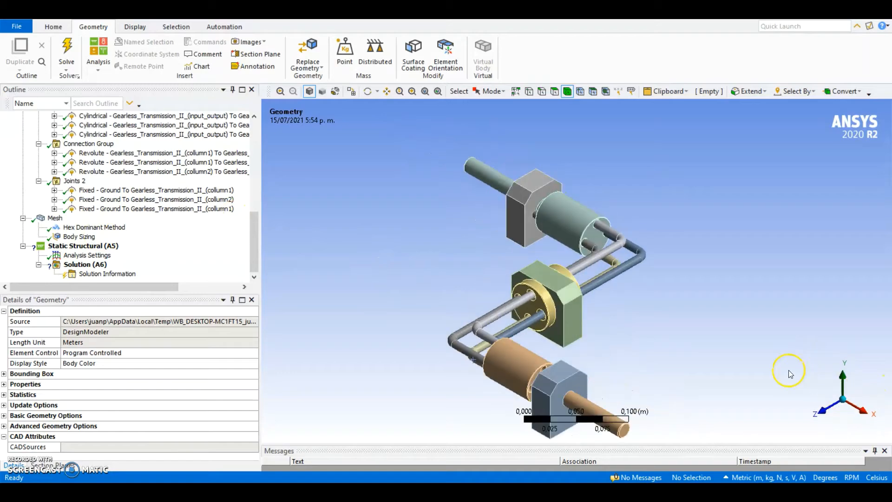
ctrl+middle_drag(667, 355, 681, 338)
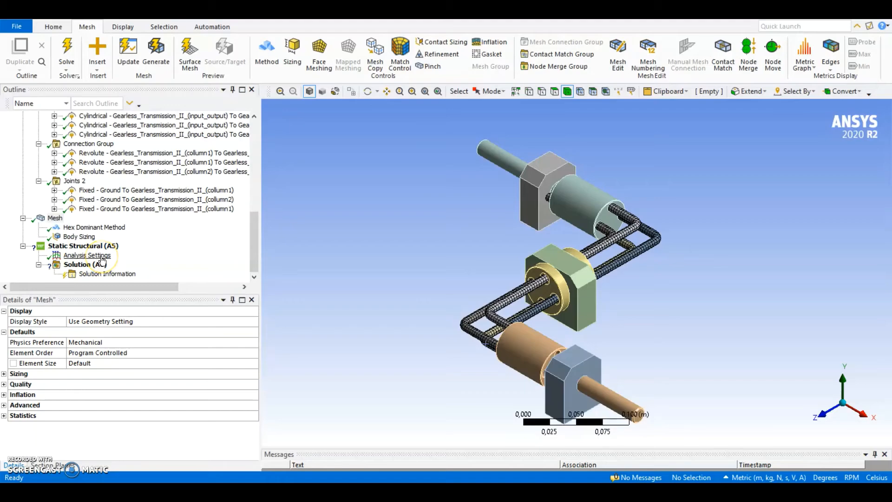
- In the analysis settings, set the number of steps to 4 and turn Large Deflection on
click(102, 259)
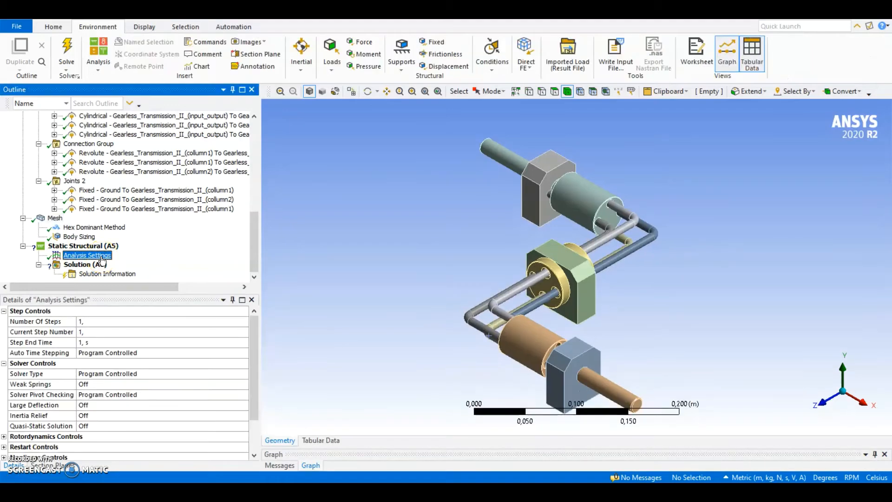
click(94, 321)
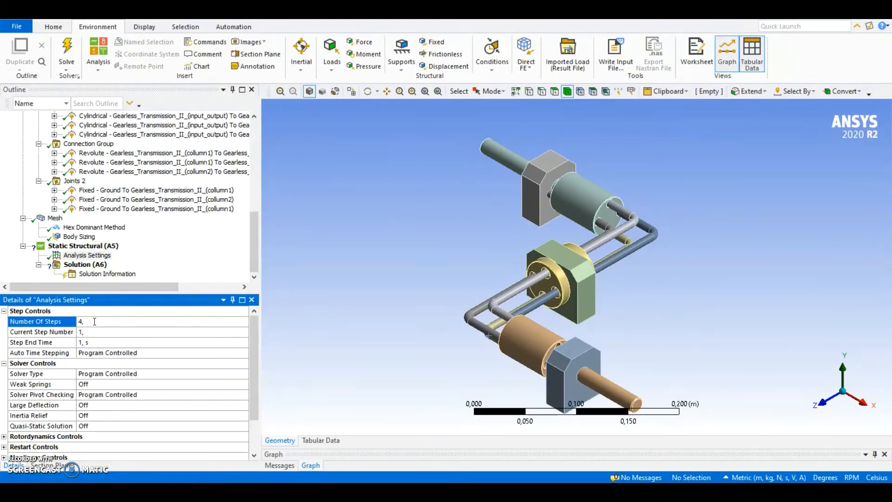
click(99, 406)
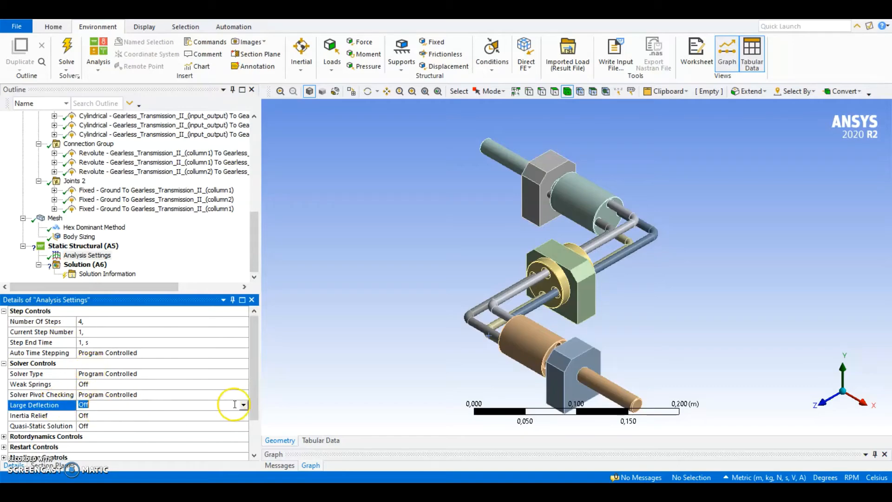
click(243, 406)
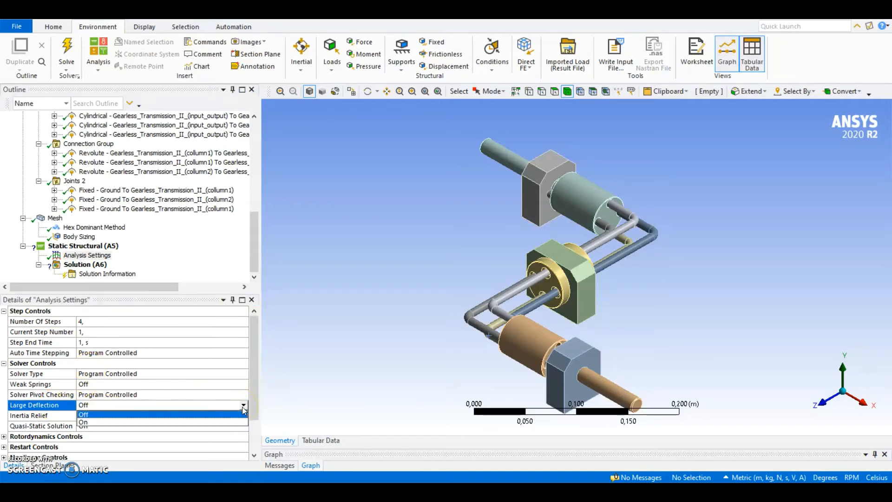
click(85, 424)
scroll(86, 425, up, 2)
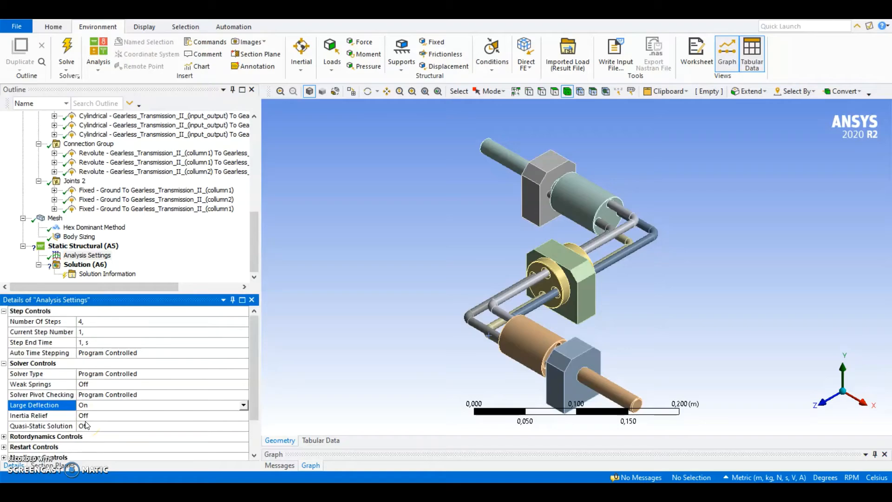
scroll(86, 424, down, 2)
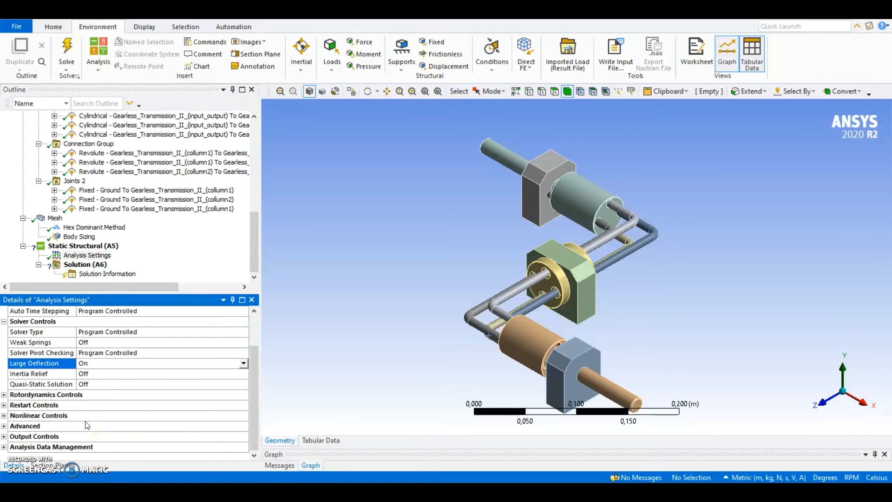
scroll(86, 425, up, 2)
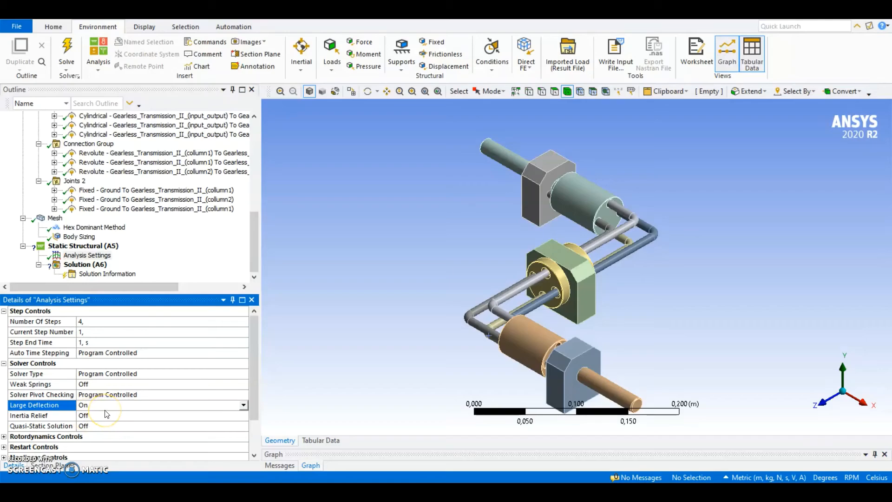
- Set the end times of the four load steps to 0,25, 0,5, 0,75 and 1 s
click(321, 440)
click(307, 112)
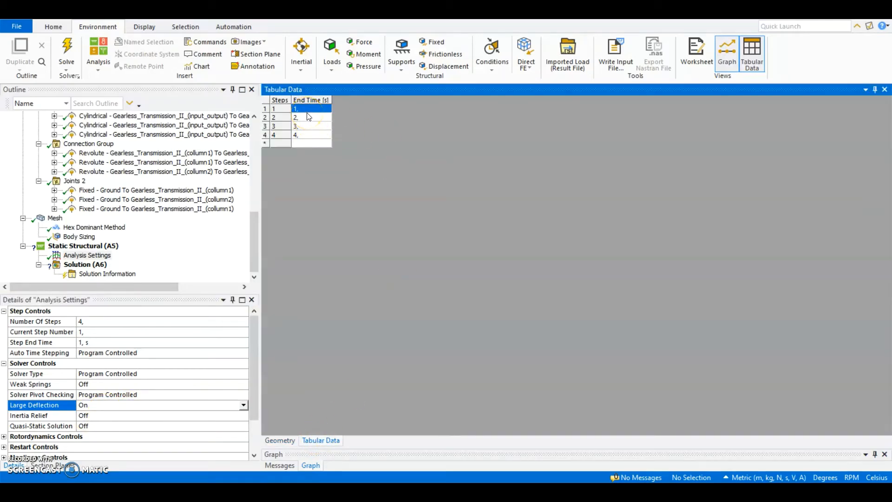
text(0,25)
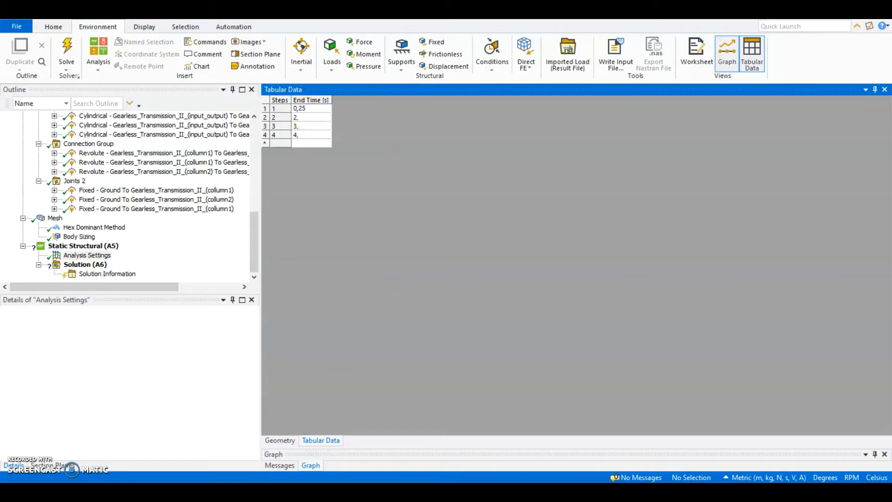
click(308, 116)
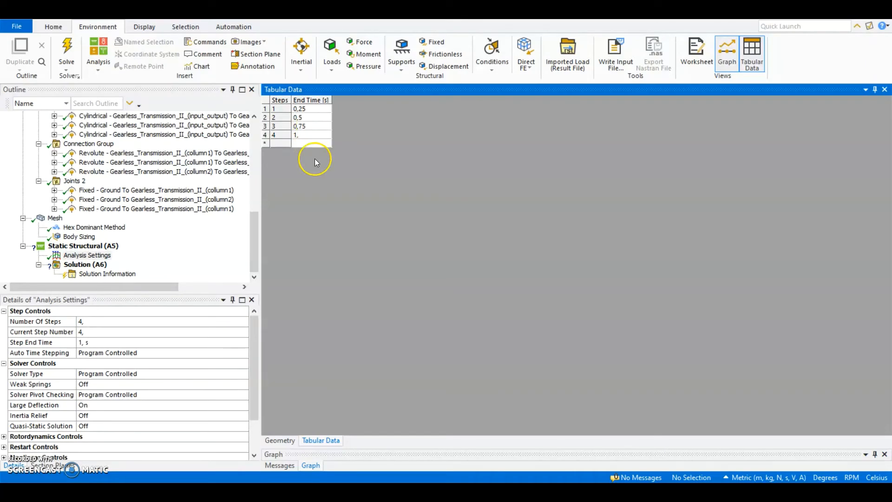
click(311, 143)
- Add a joint load to the static structural analysis and scope it to the second column1 revolute joint in the joint choices
click(109, 246)
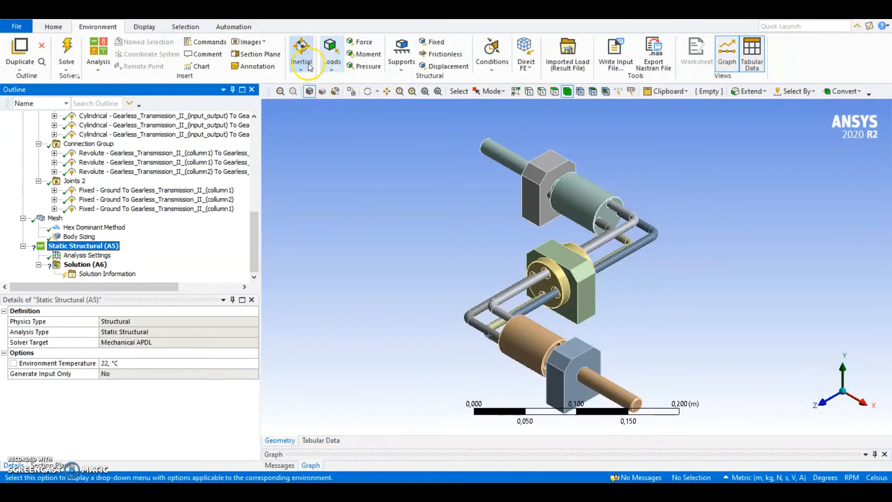
click(332, 70)
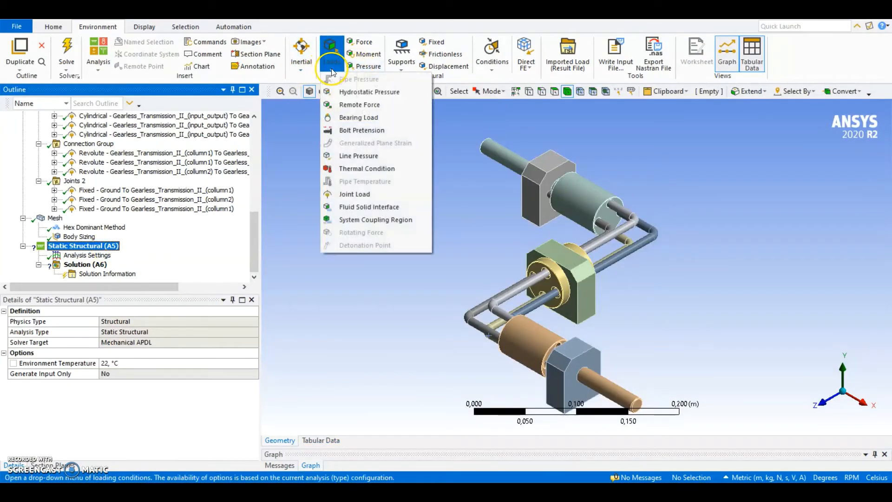
click(356, 195)
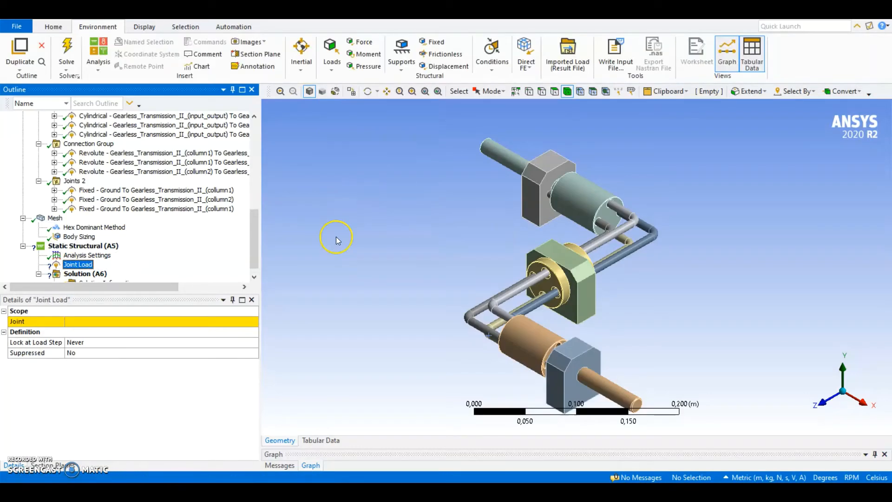
click(91, 322)
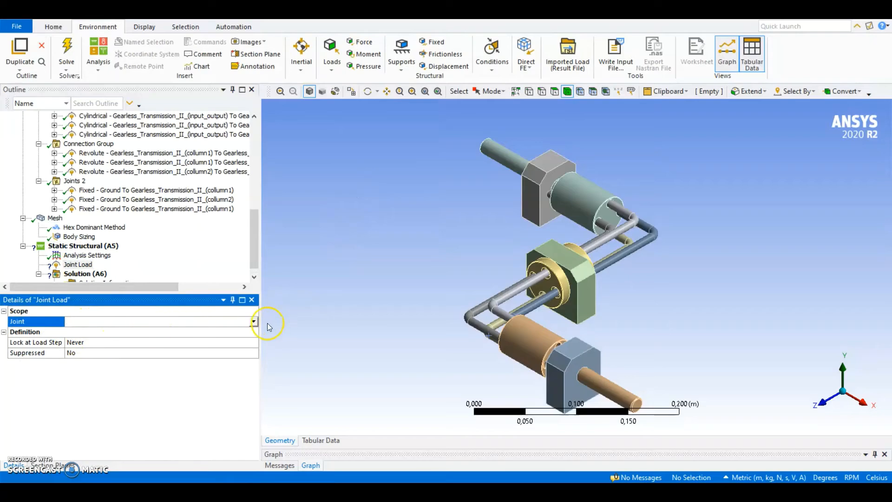
click(254, 321)
scroll(104, 394, down, 2)
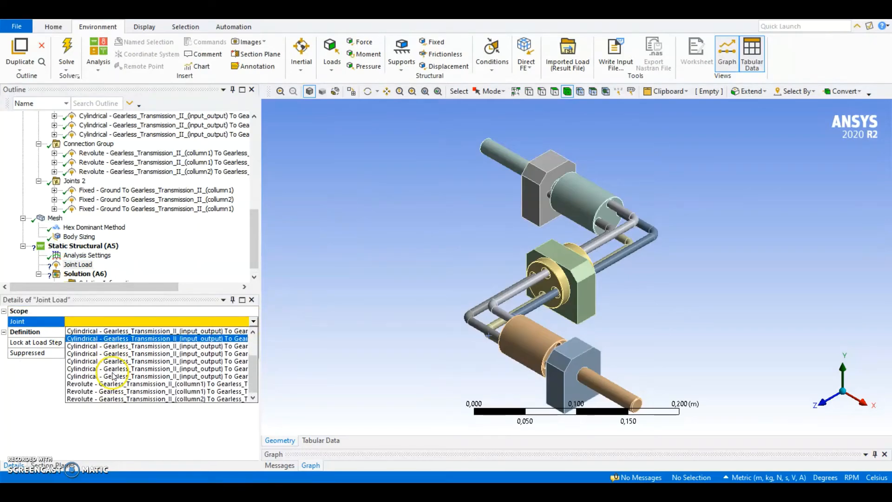
click(104, 392)
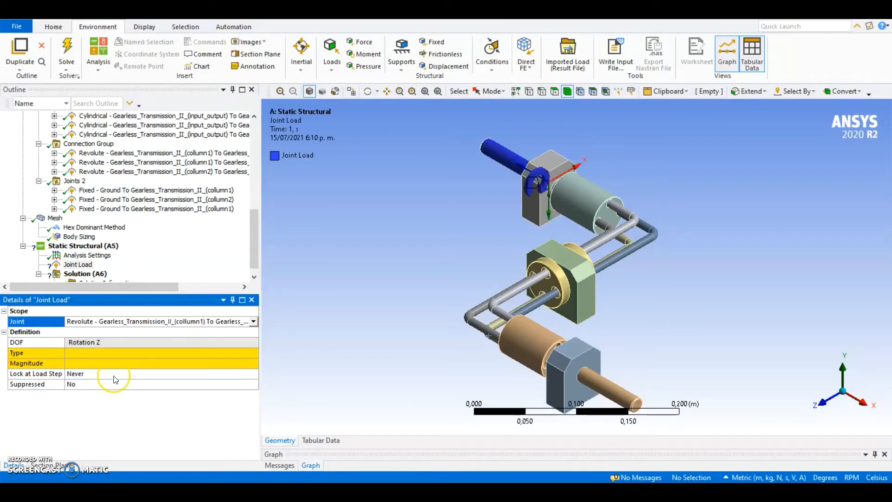
- Set the joint load's type to Rotation and define its magnitude as tabular data
click(113, 353)
click(253, 353)
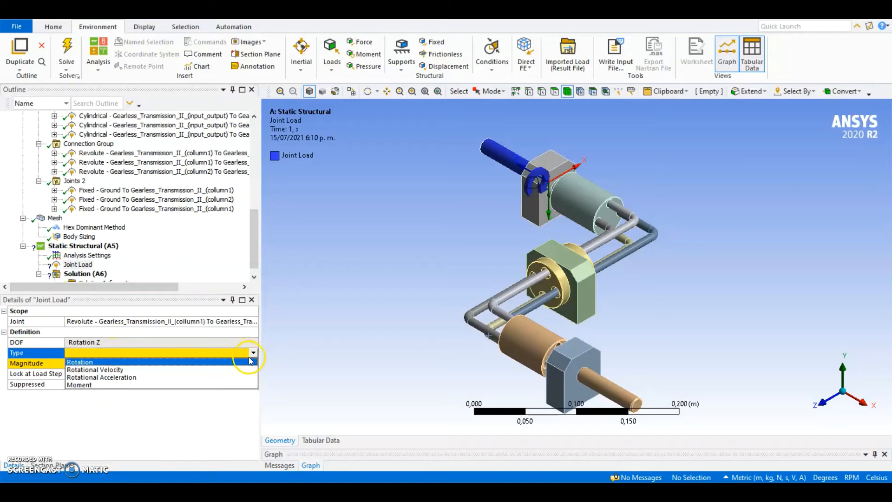
click(75, 362)
click(211, 363)
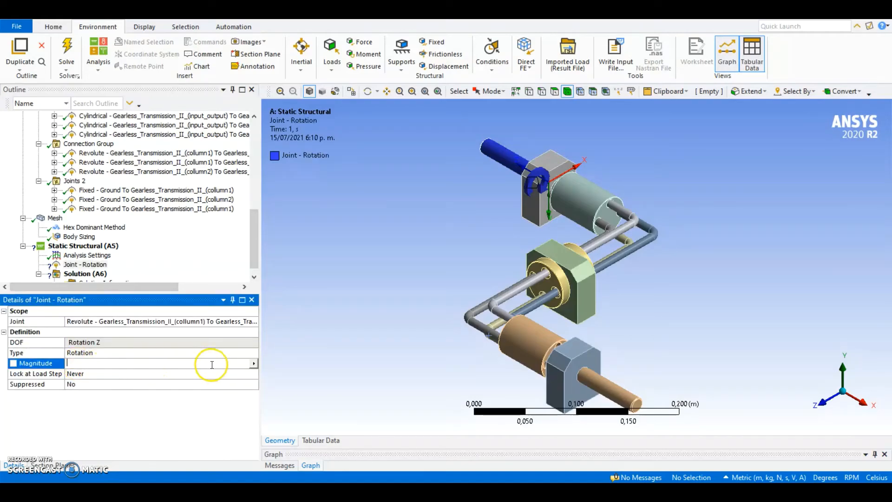
click(254, 363)
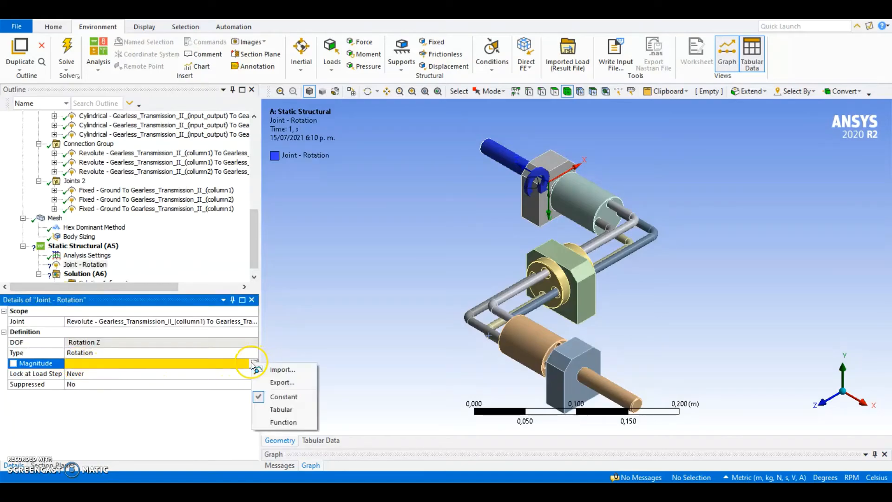
click(281, 409)
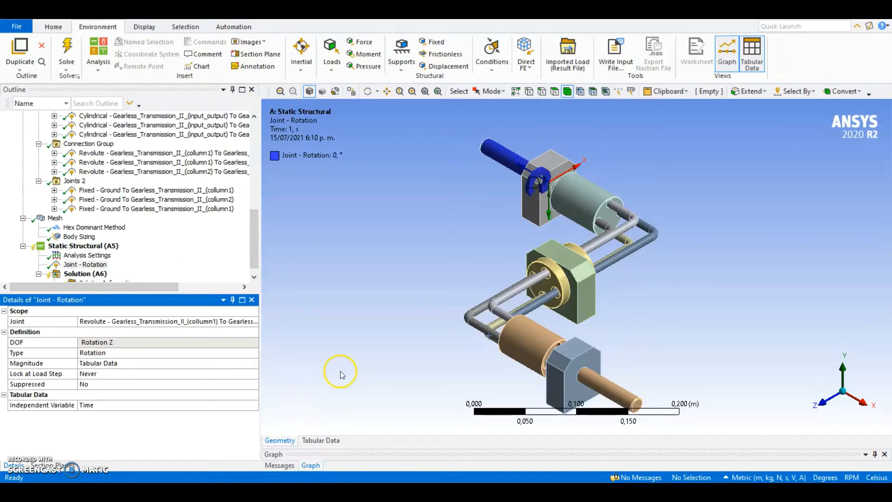
- Enter a rotation of 360° at 1 s, delete the 0,25 s row's entry, and enlarge the graph of the rotation ramp
click(331, 437)
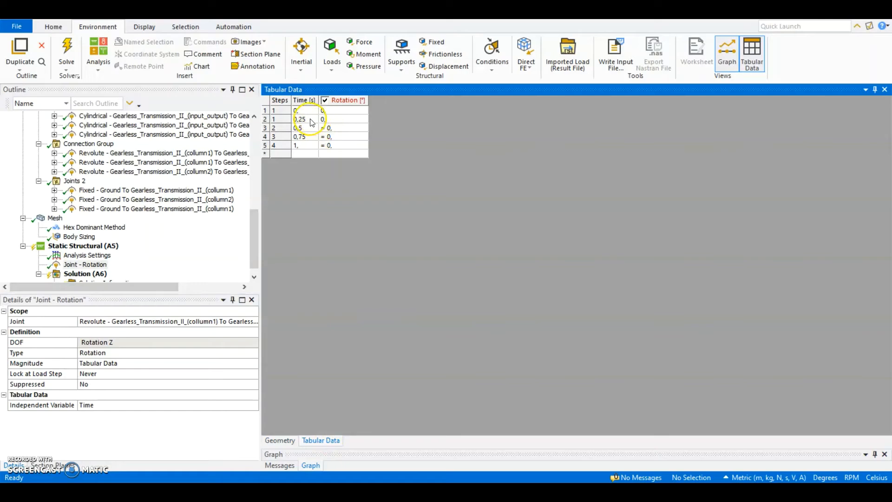
click(338, 147)
click(338, 147)
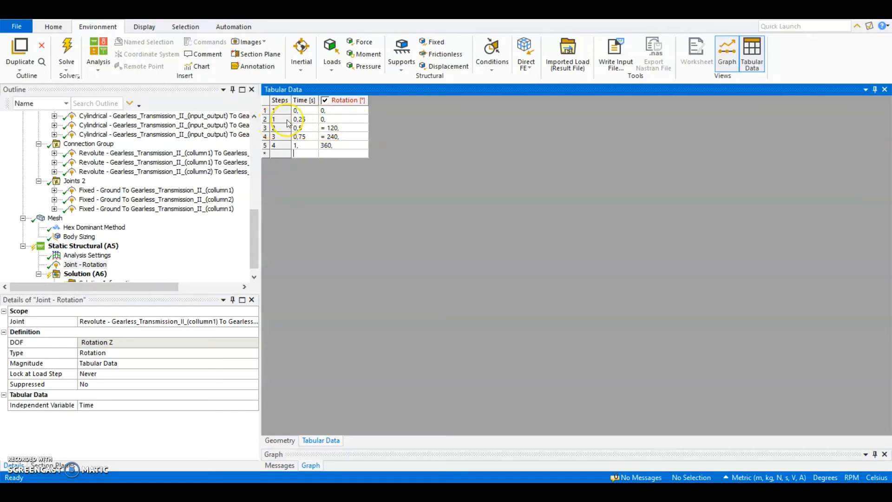
right_click(265, 118)
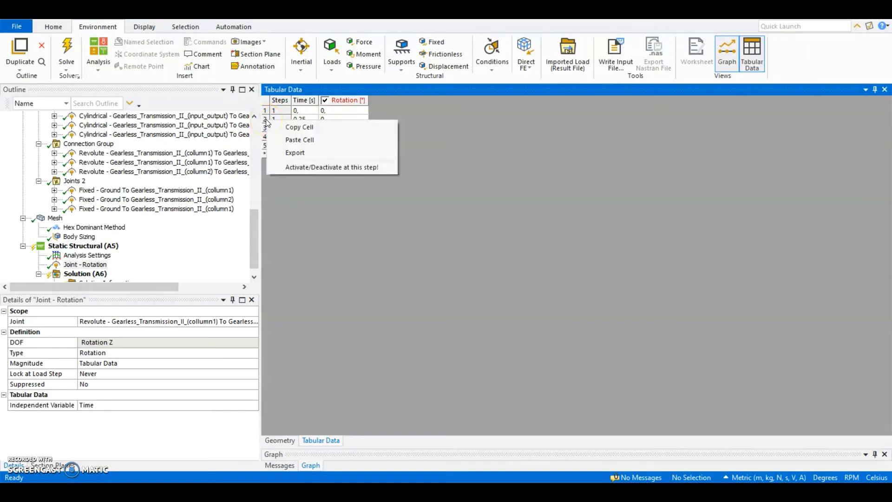
key(Escape)
right_click(268, 120)
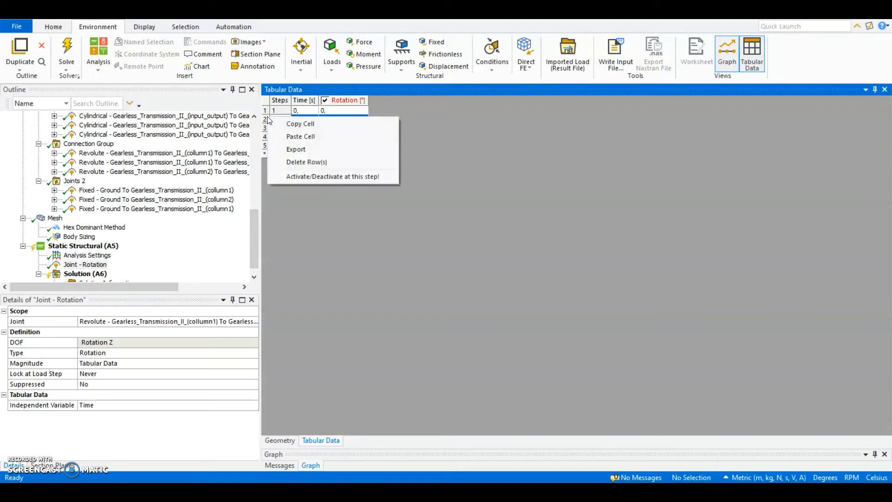
click(314, 161)
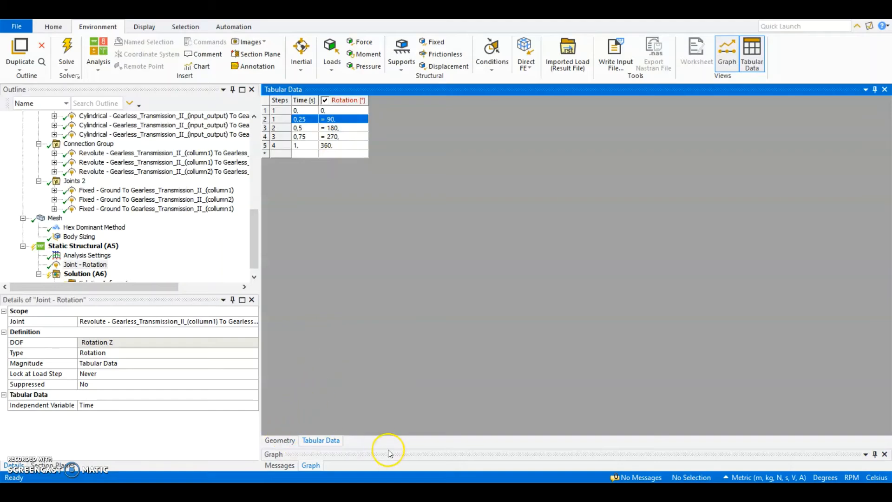
drag(388, 447, 396, 311)
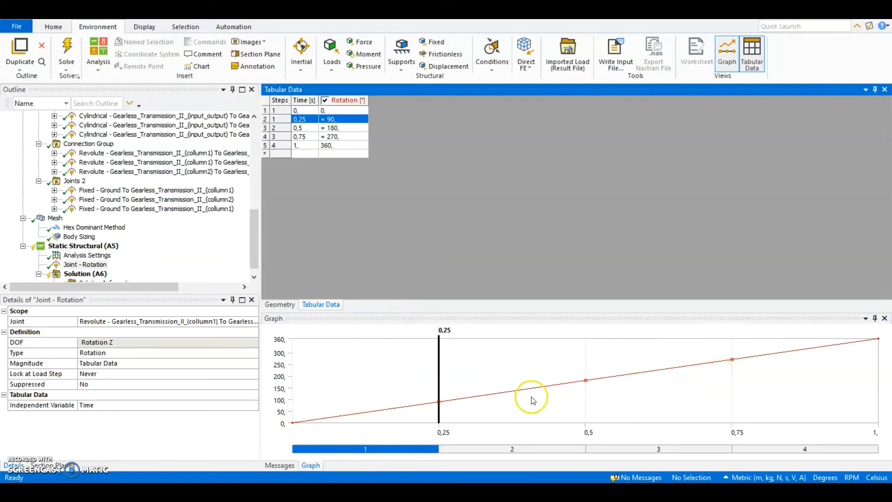
- Add another joint load to the static structural analysis
click(84, 246)
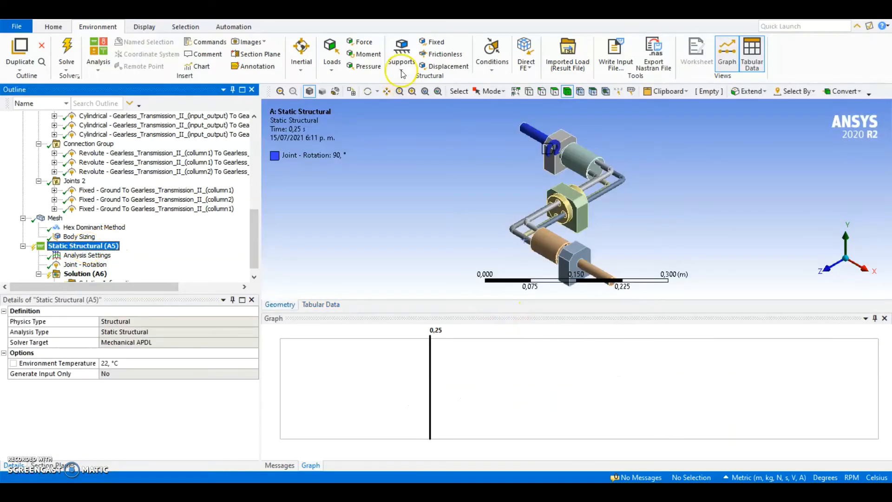
click(331, 63)
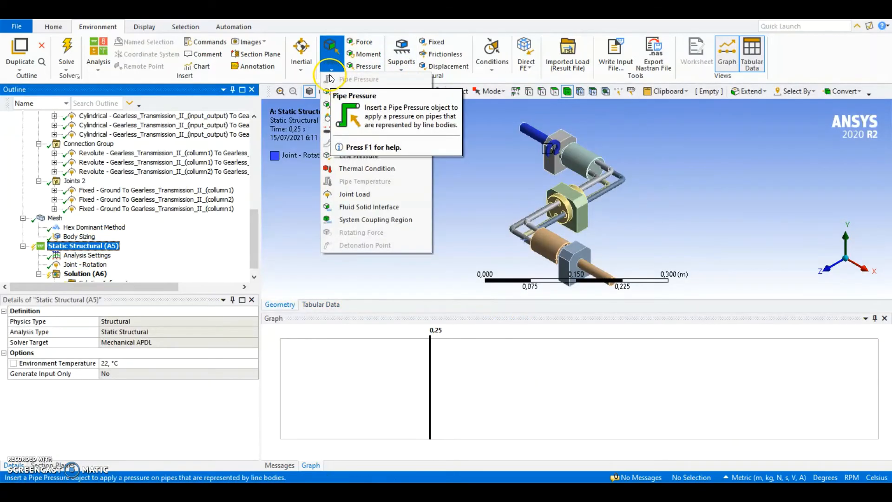
click(354, 195)
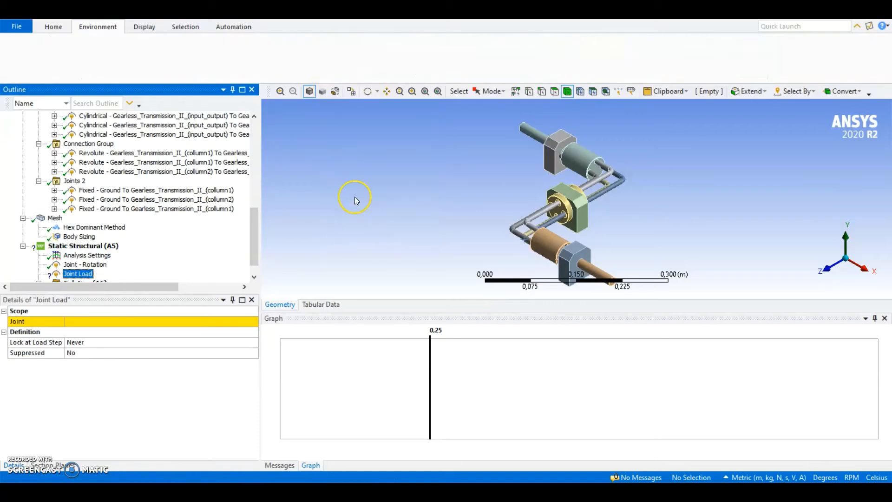
scroll(623, 202, up, 5)
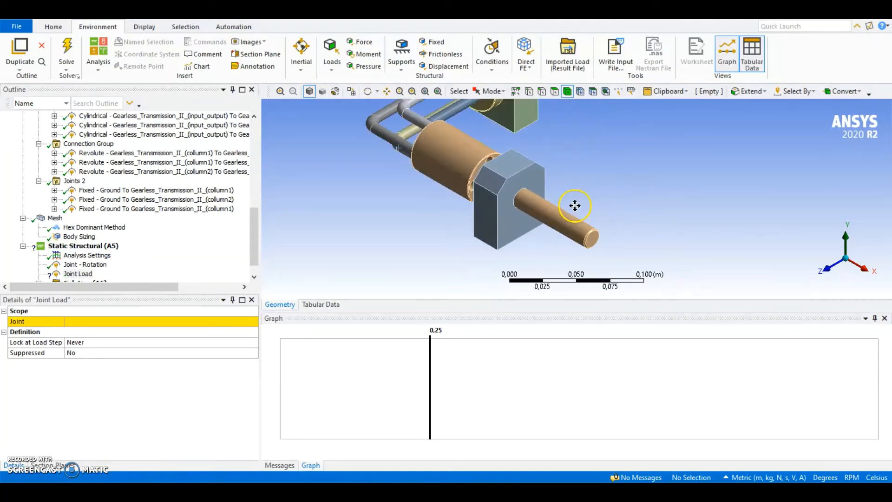
ctrl+middle_drag(574, 205, 581, 193)
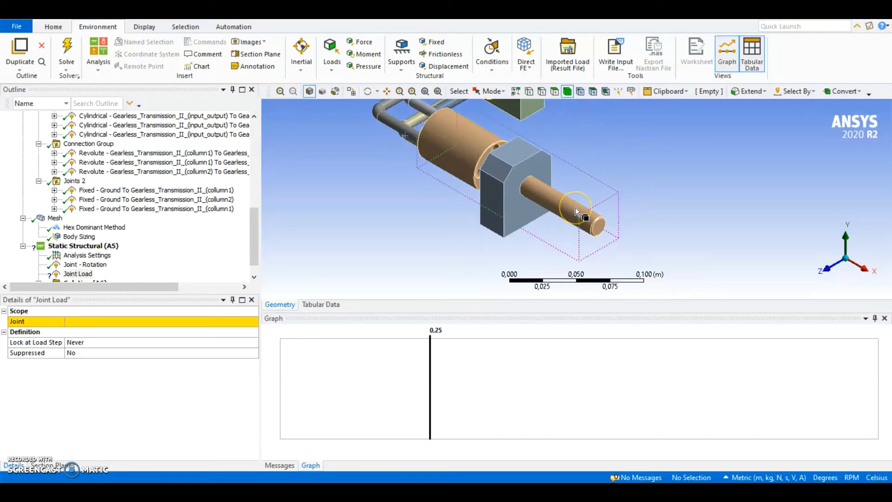
- Try scoping the new joint load to the column2 revolute joint
click(149, 325)
click(250, 321)
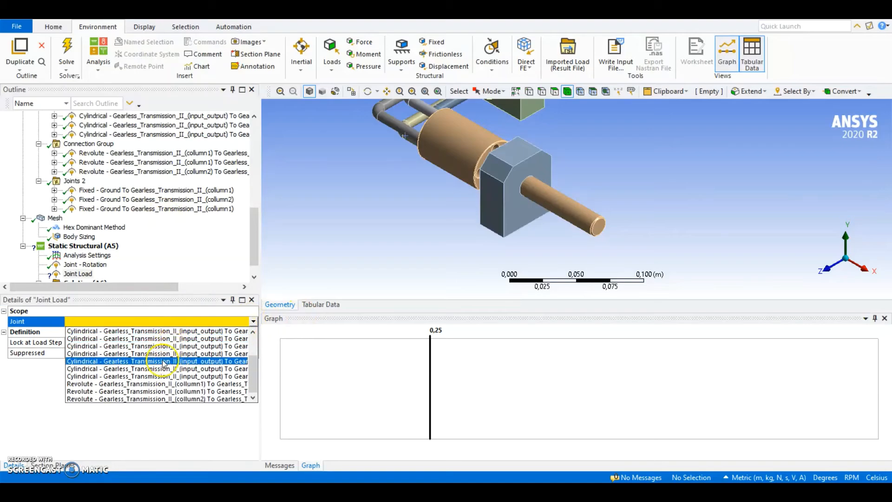
click(120, 398)
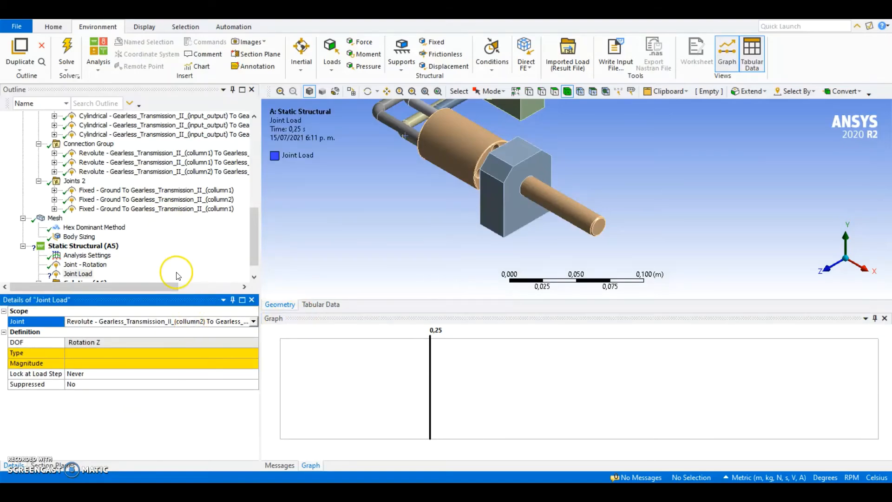
scroll(496, 163, down, 4)
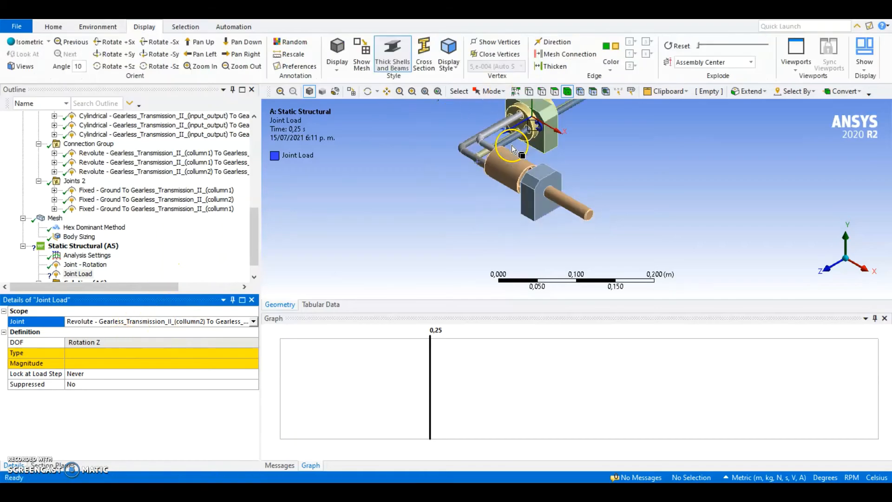
ctrl+middle_drag(496, 167, 483, 177)
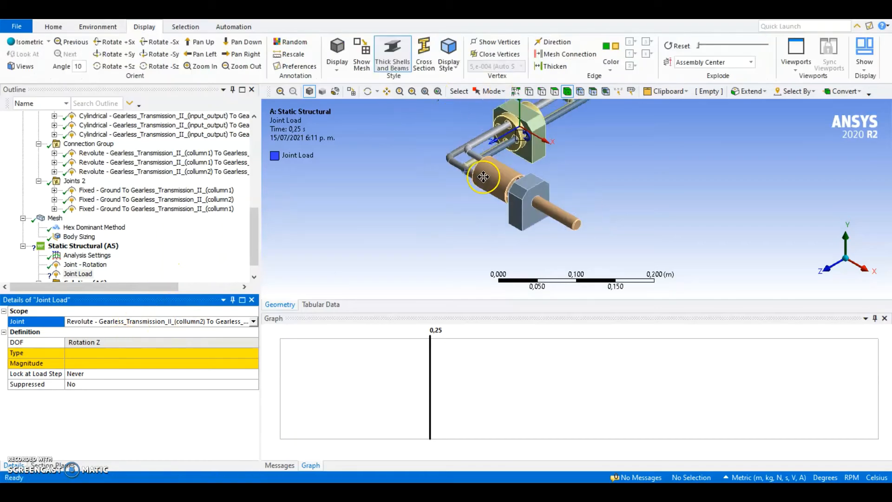
- Scope the new joint load to the column1 revolute joint at the orange shaft
click(253, 322)
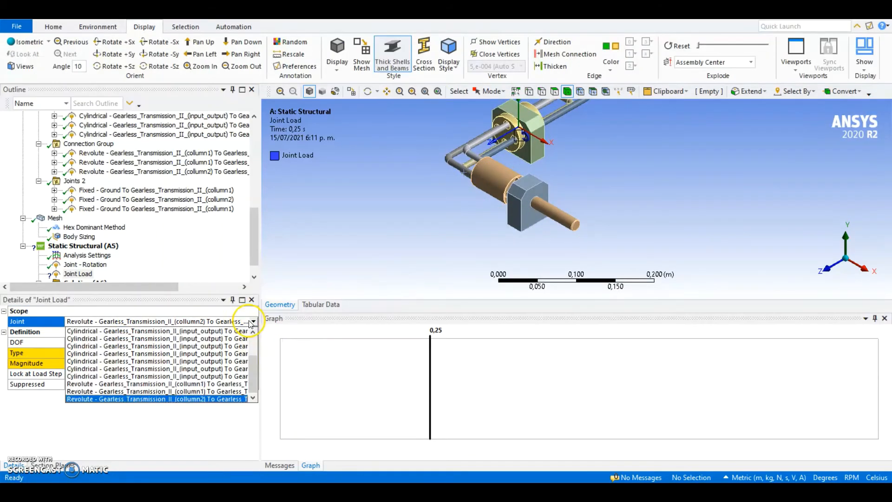
click(141, 392)
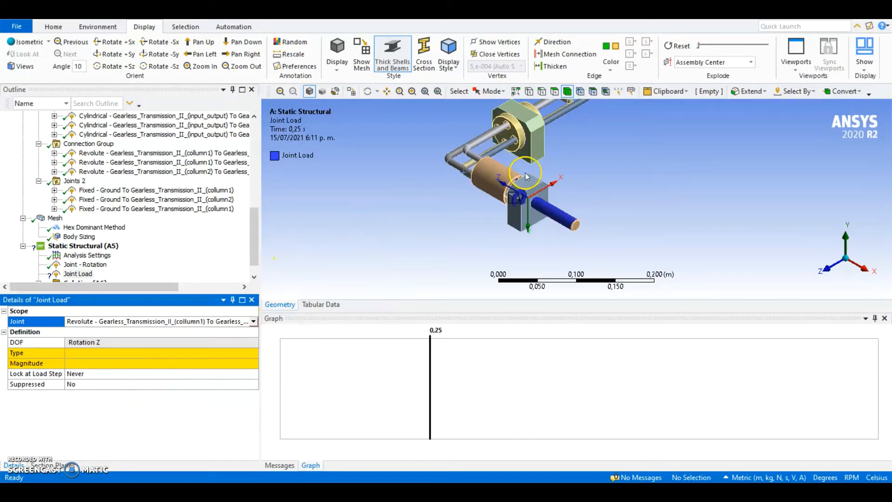
ctrl+middle_drag(525, 173, 507, 195)
- Set the new joint load's type to Moment with a constant magnitude
click(115, 343)
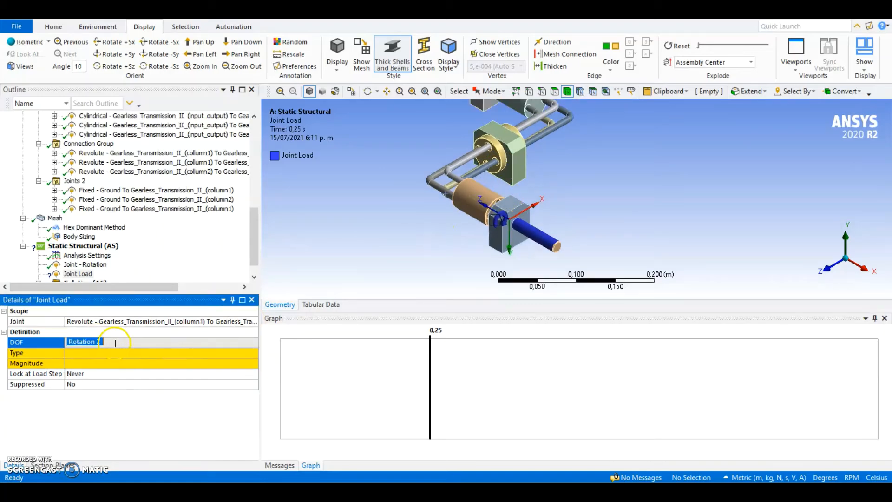
click(199, 355)
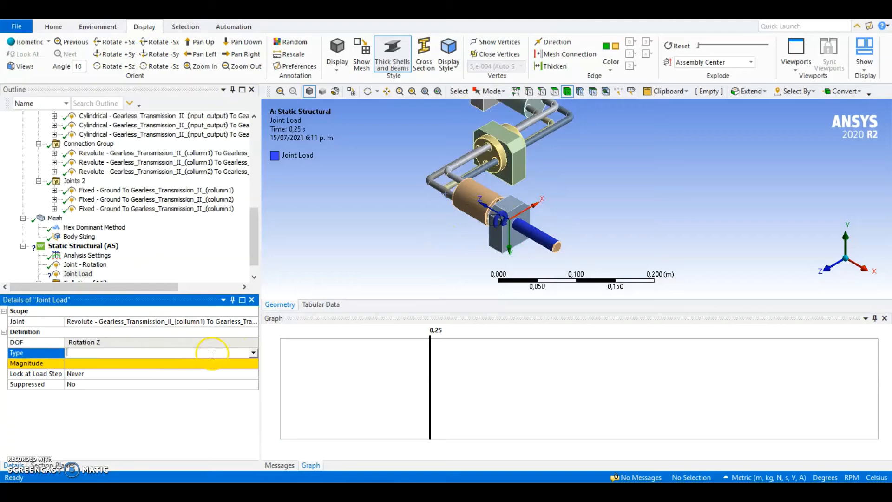
click(199, 353)
click(79, 385)
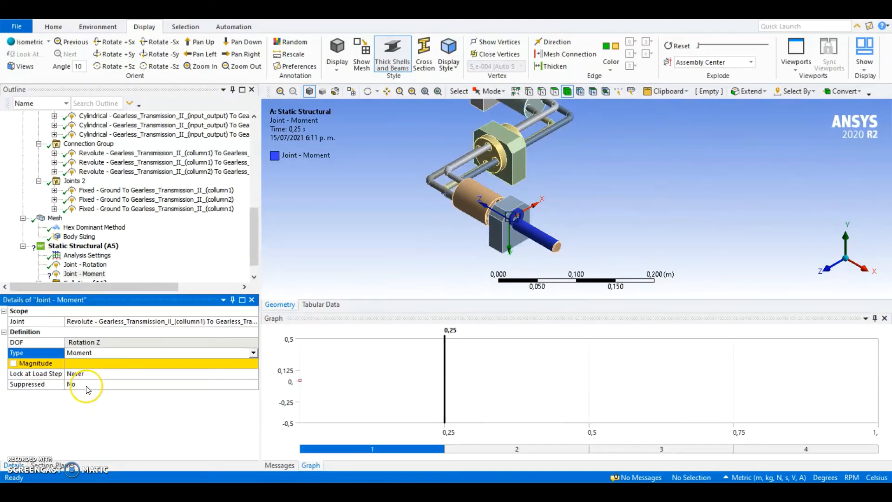
click(247, 363)
click(253, 363)
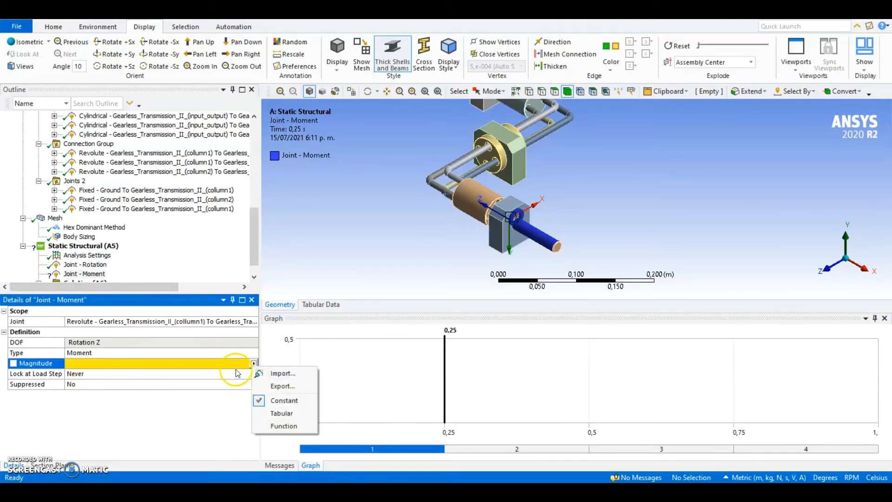
click(269, 400)
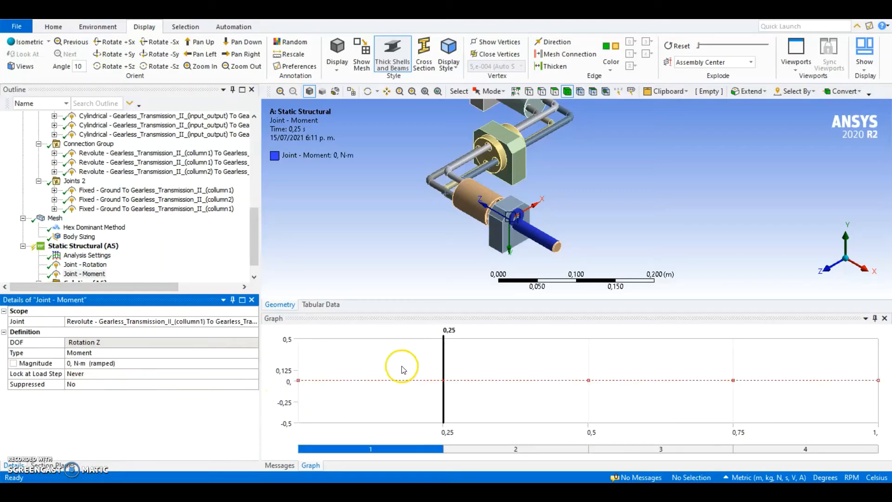
- Enter a moment of 0,2 N·m at 0 s in the tabular data and delete the 0,25 s row's entry
click(324, 305)
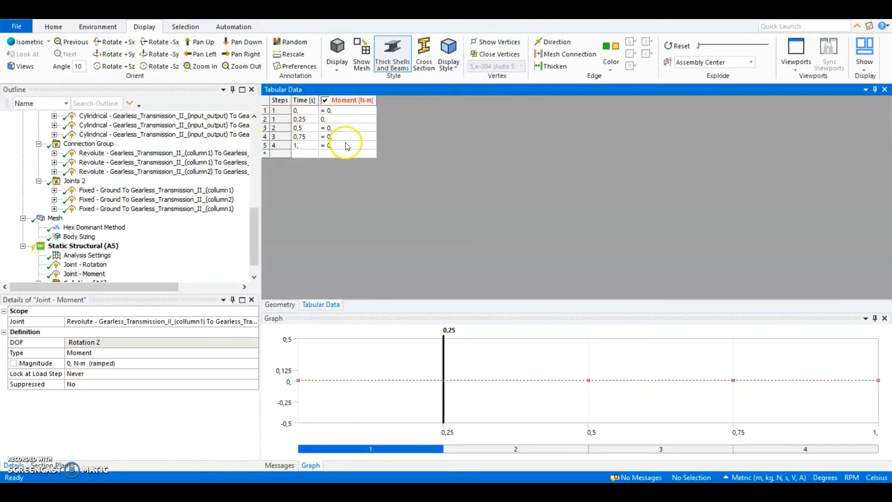
click(341, 112)
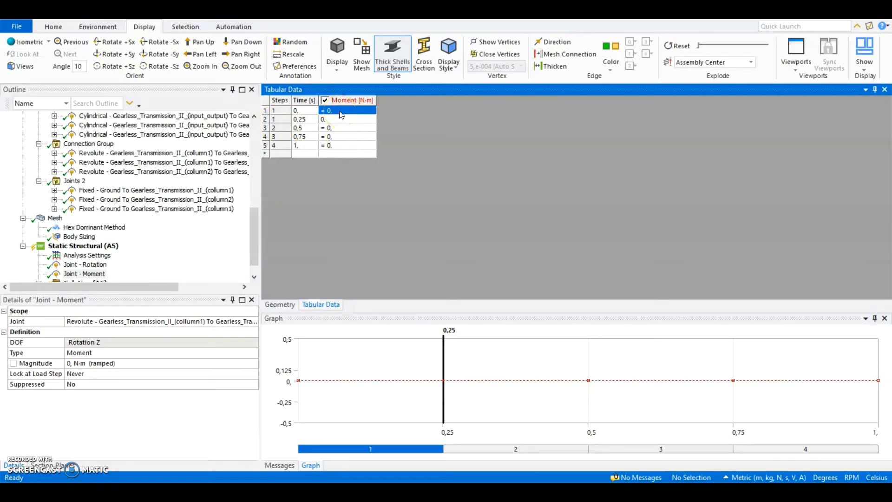
click(341, 114)
key(Return)
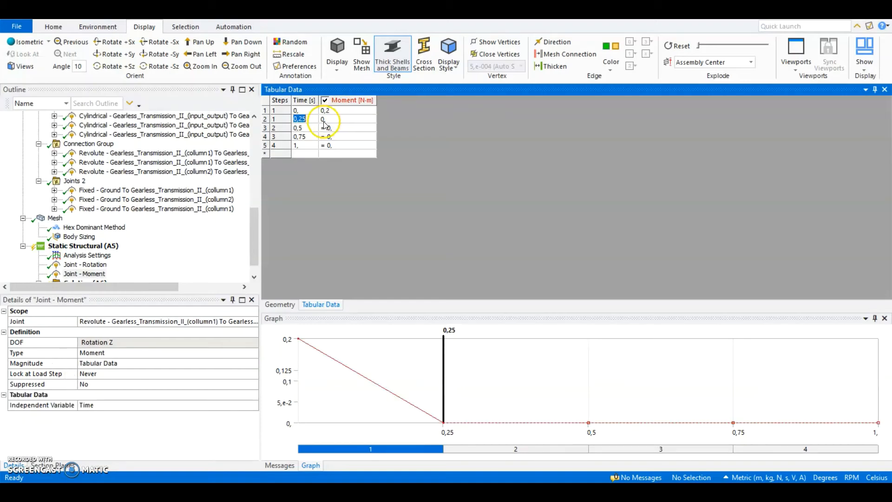
right_click(331, 119)
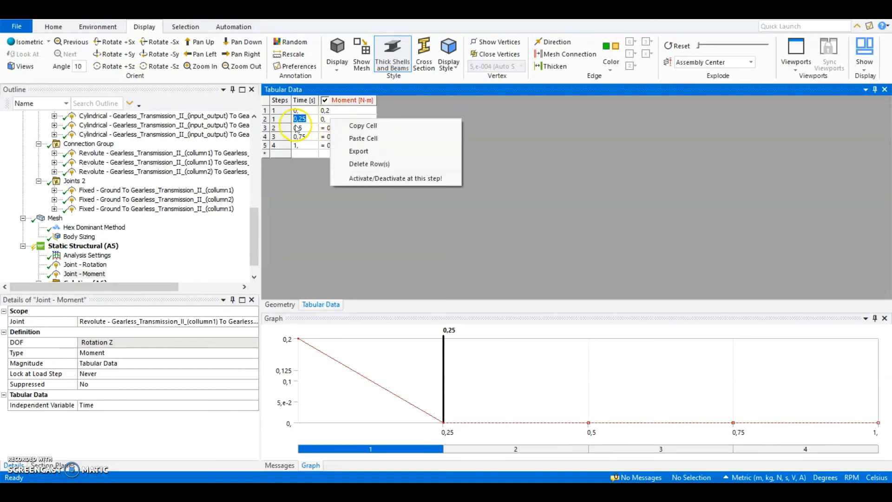
click(265, 119)
right_click(265, 119)
click(291, 164)
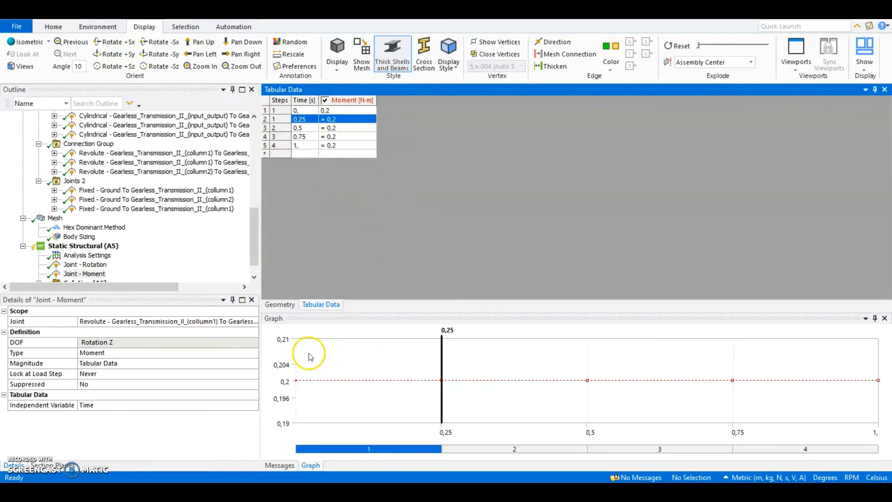
- Inspect the moment load on the transmission model and open the analysis settings
click(280, 305)
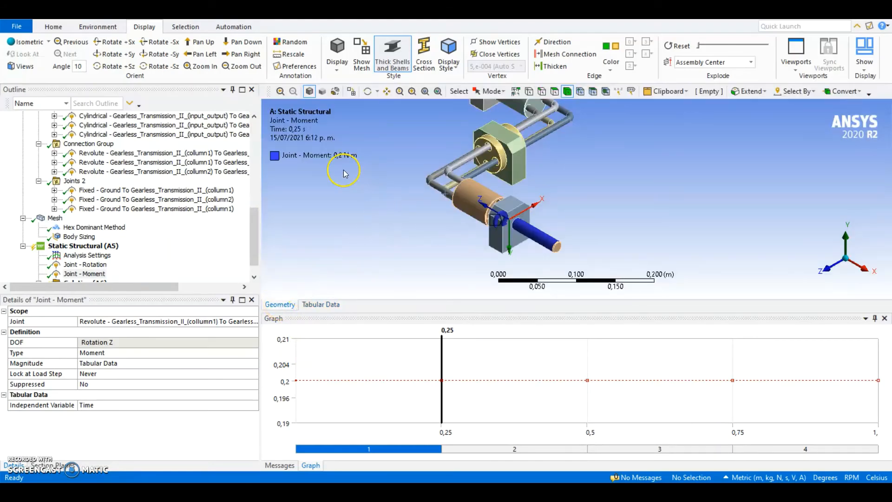
scroll(369, 182, down, 3)
ctrl+middle_drag(425, 195, 425, 210)
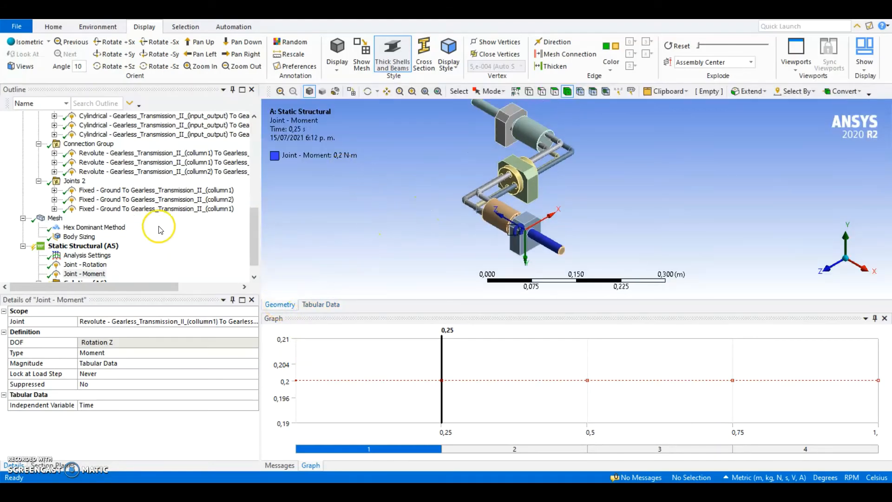
scroll(161, 227, down, 1)
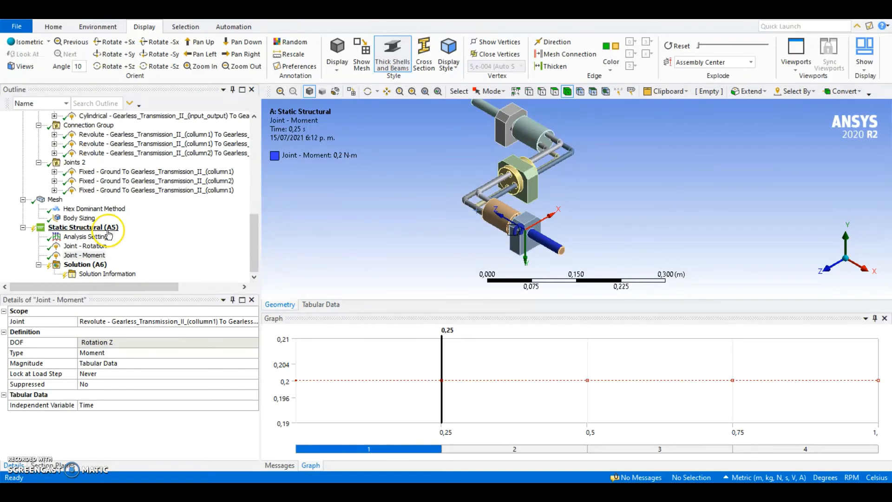
click(87, 237)
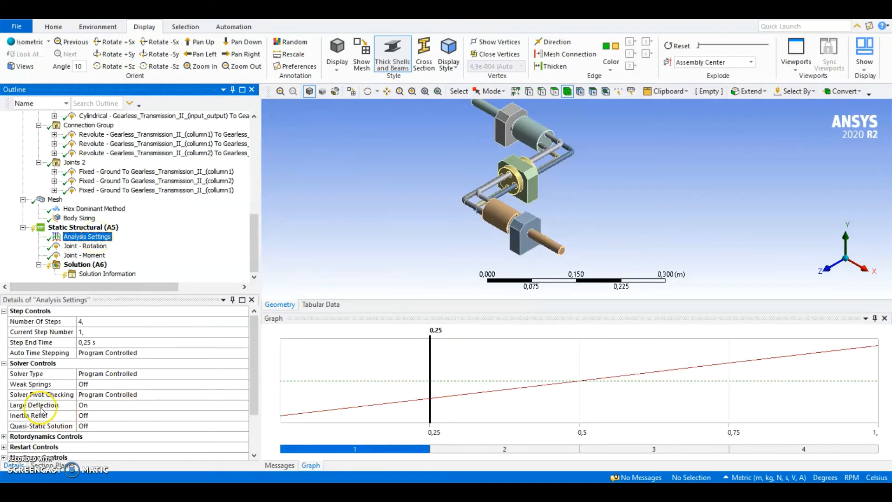
- Add Total Deformation and Equivalent (von-Mises) Stress results for all bodies to the solution
click(95, 228)
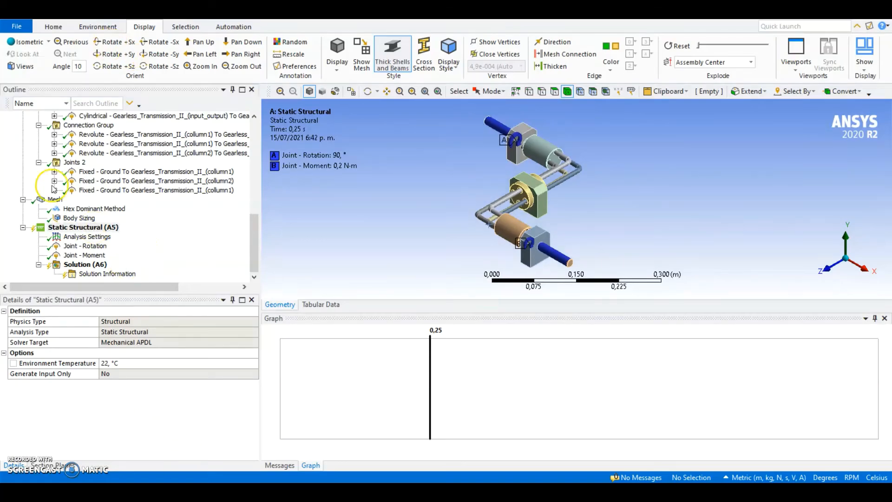
click(79, 263)
click(92, 27)
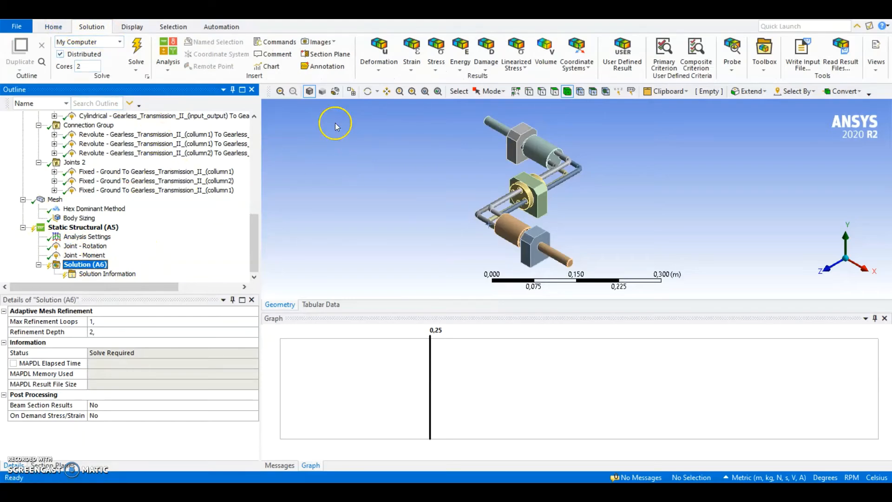
click(392, 47)
click(386, 80)
click(436, 46)
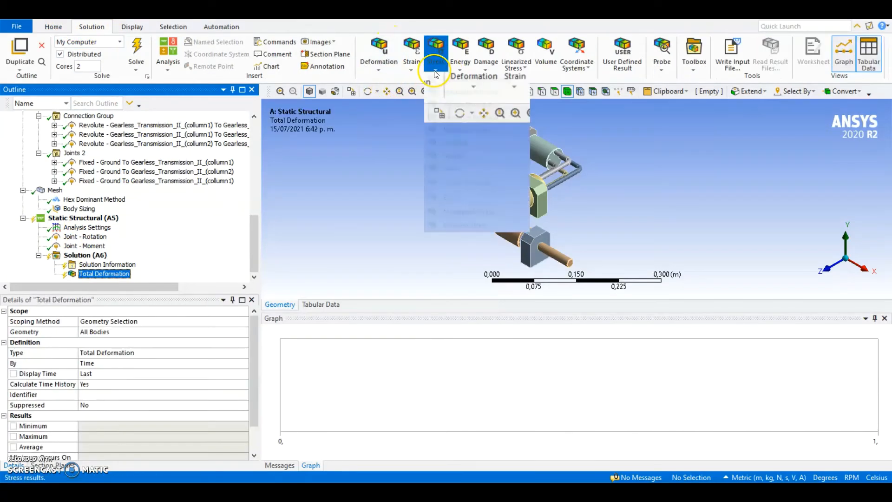
click(443, 79)
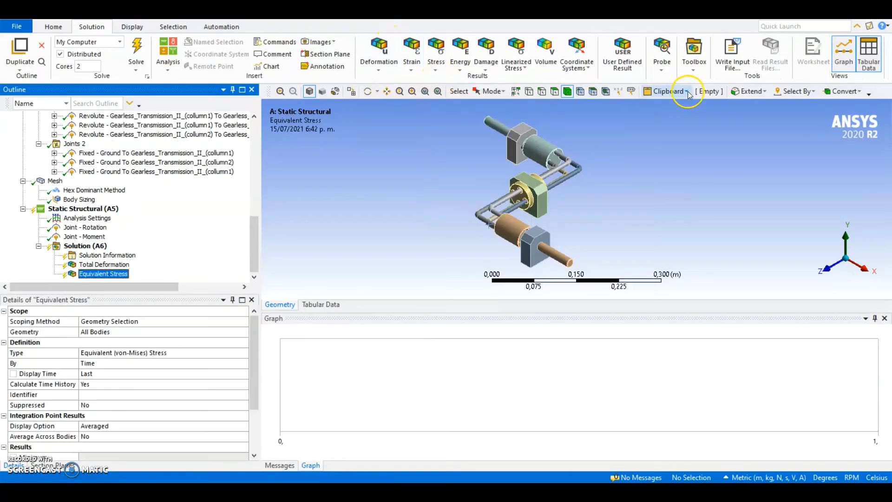
- Add a joint probe on the first middle_guide cylindrical joint with Total Moment as its result type
click(669, 60)
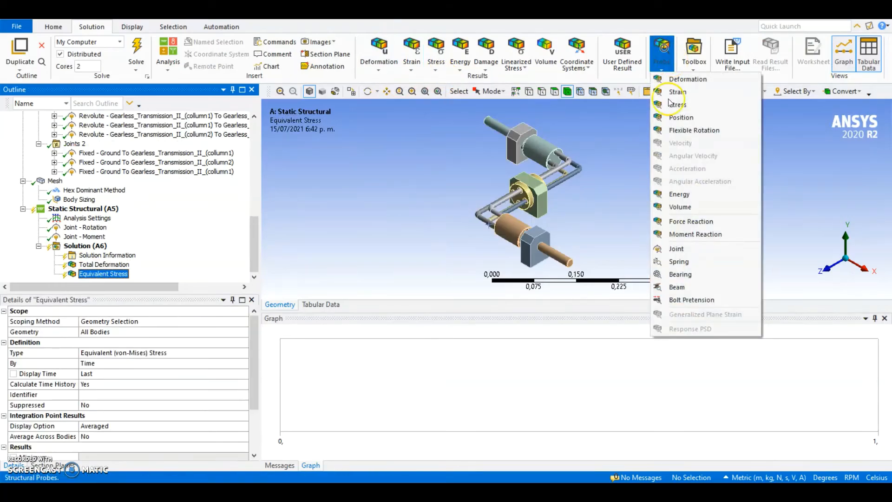
click(665, 249)
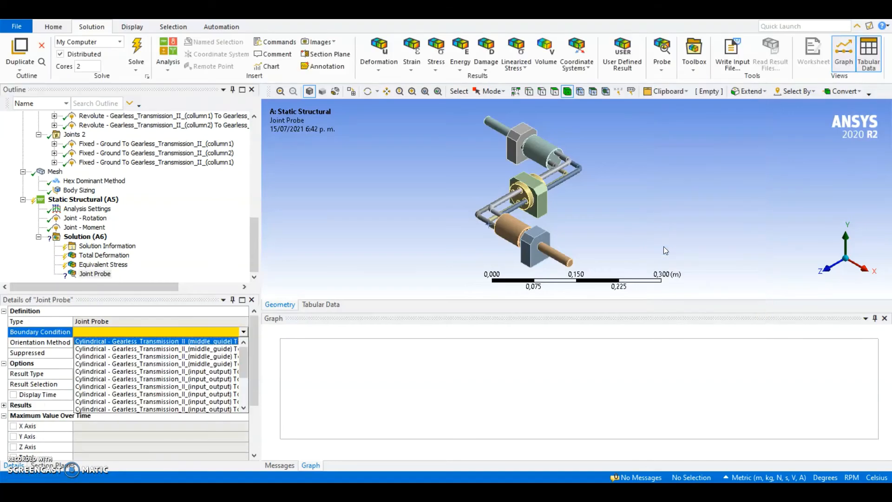
click(113, 344)
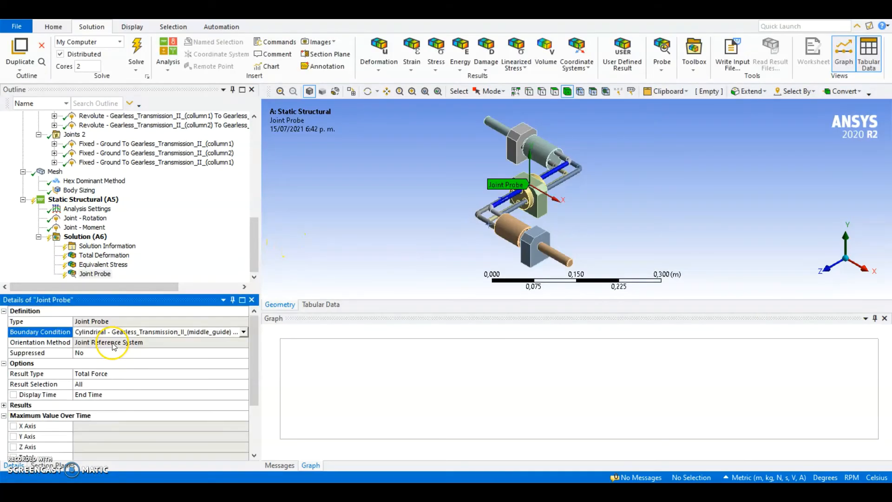
click(117, 372)
click(243, 374)
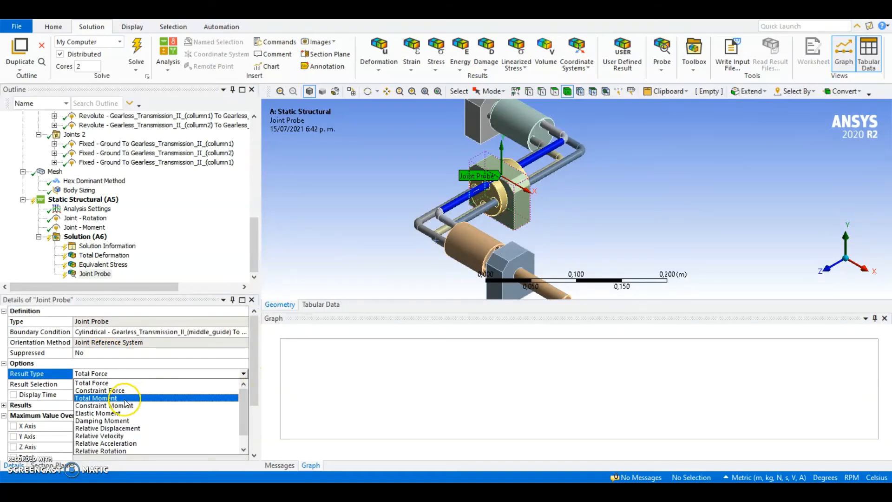
click(108, 397)
scroll(159, 379, down, 2)
scroll(159, 378, down, 1)
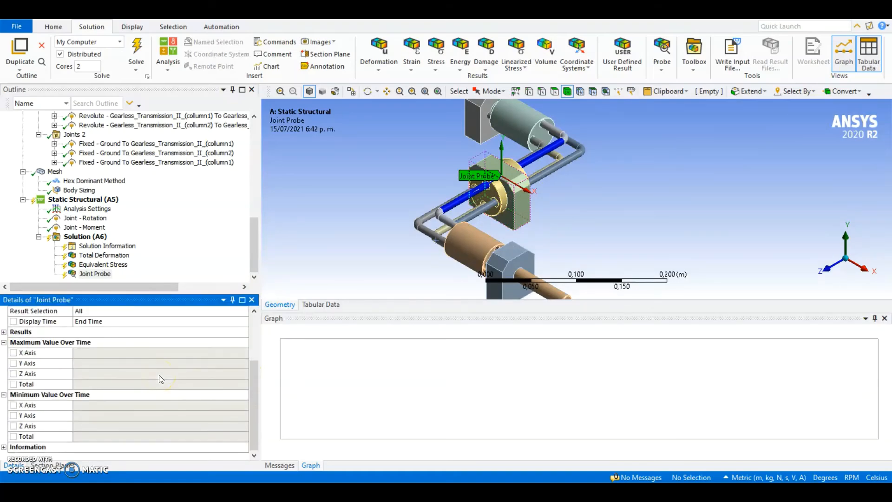
- Add a second joint probe on the same middle_guide cylindrical joint, reporting Relative Displacement along the Z Axis
click(657, 69)
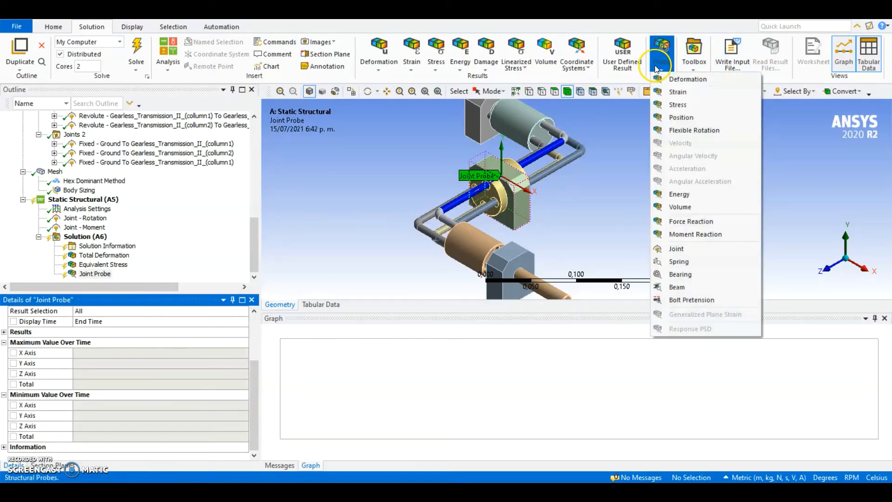
click(673, 246)
click(141, 341)
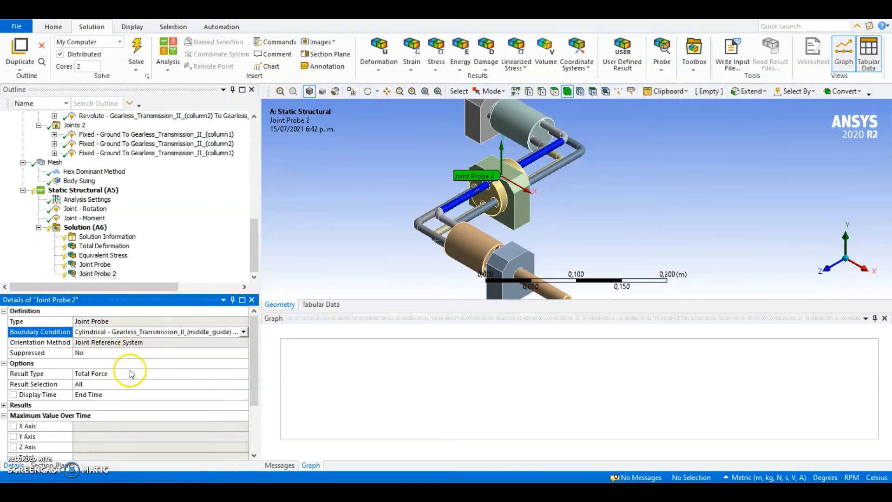
click(204, 373)
click(244, 373)
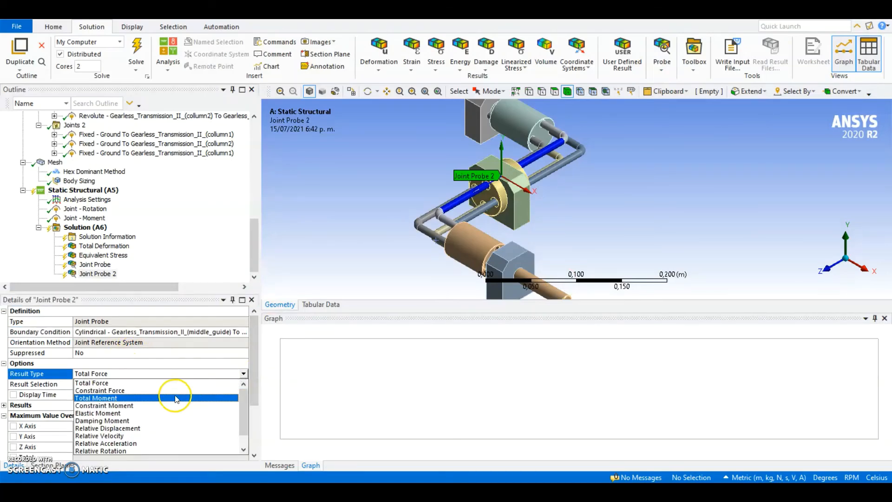
click(134, 428)
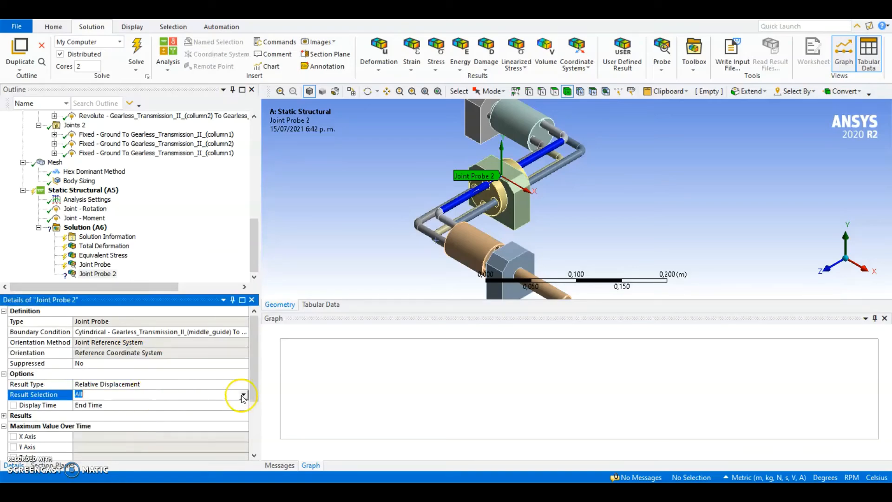
click(243, 395)
click(102, 405)
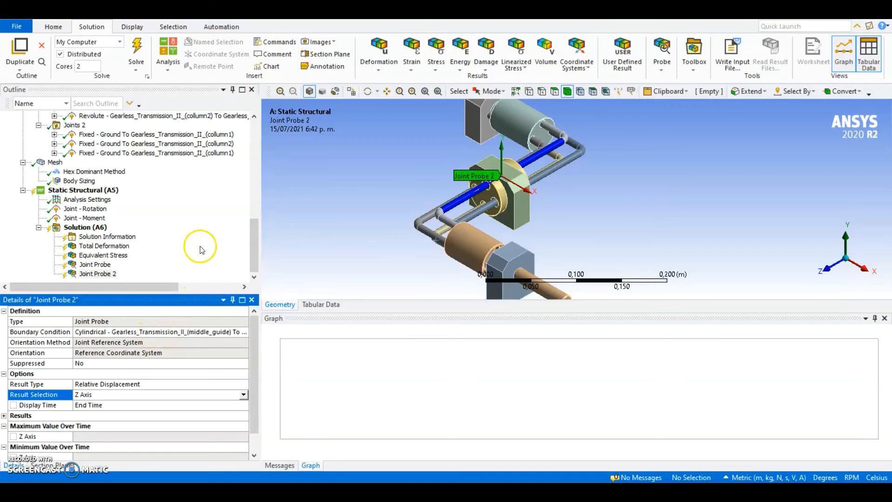
- Set the solution information's output to Force Convergence
click(96, 237)
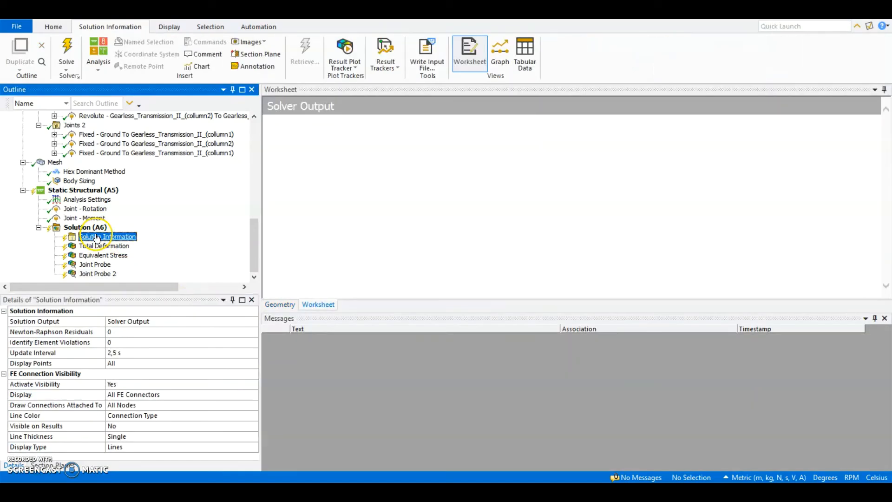
click(180, 321)
click(253, 322)
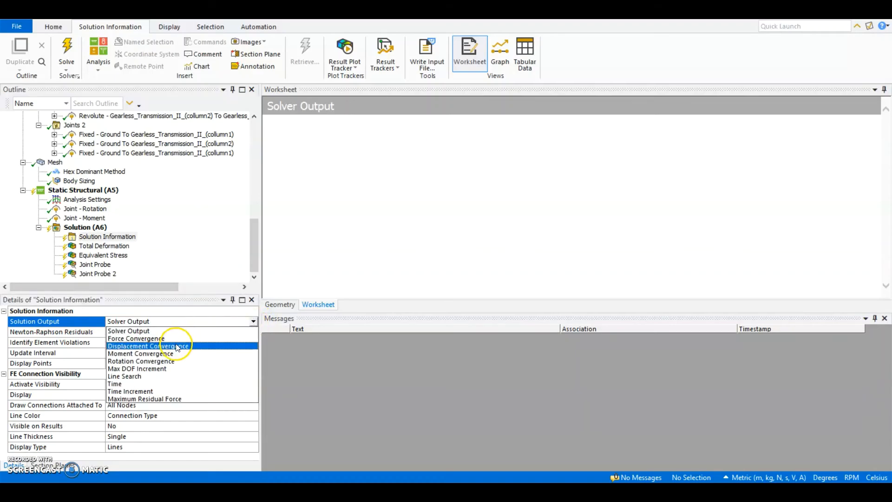
click(155, 342)
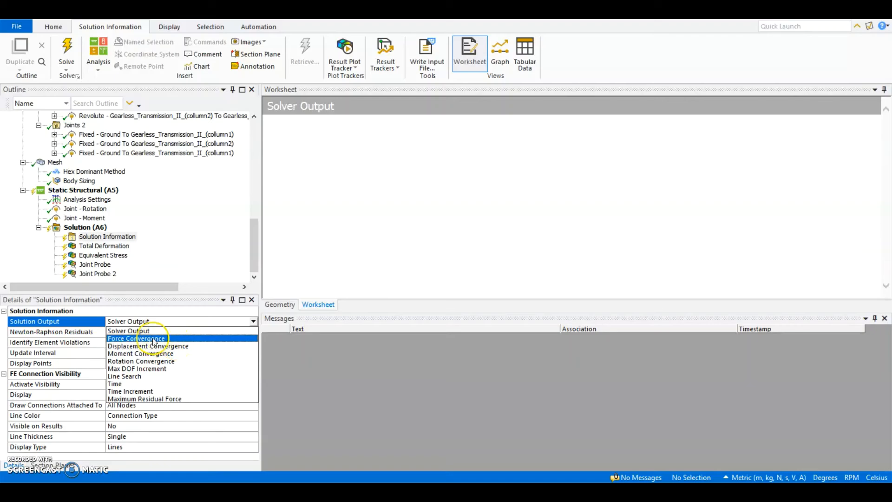
click(151, 339)
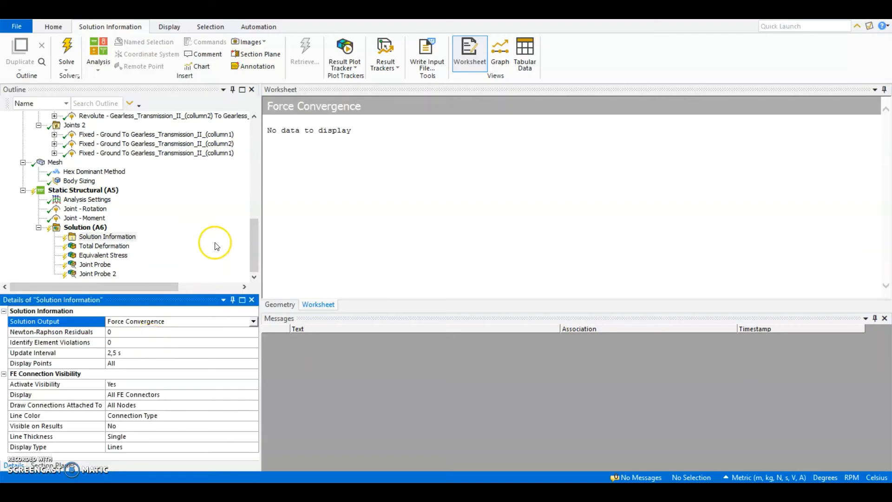
- Solve the static structural analysis and review its force convergence plot
click(102, 229)
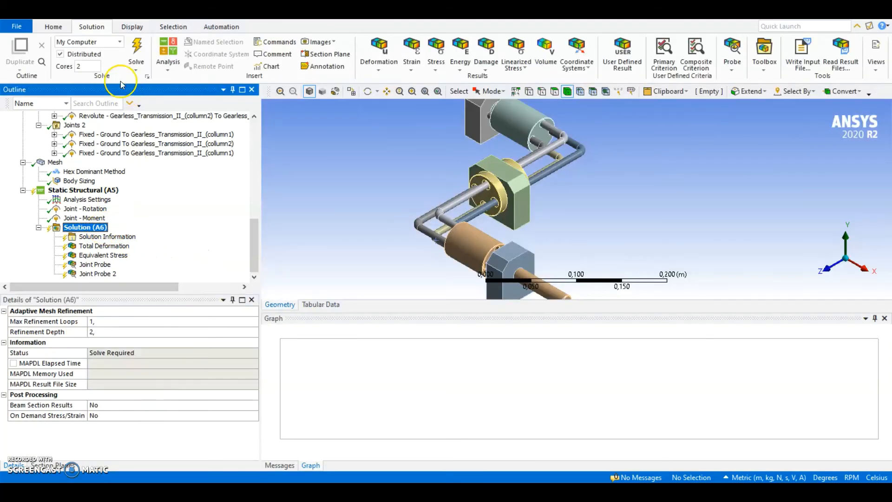
click(138, 48)
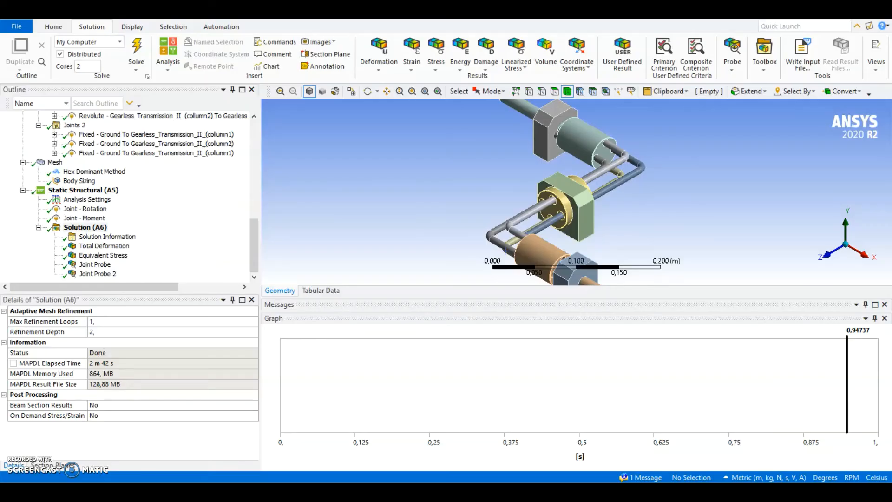
click(108, 237)
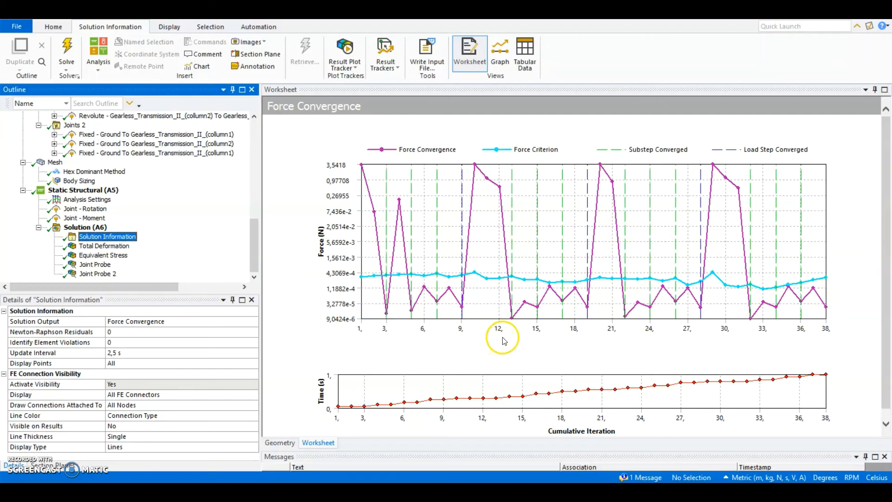
- Animate the total deformation result and examine how the transmission rods move
click(112, 249)
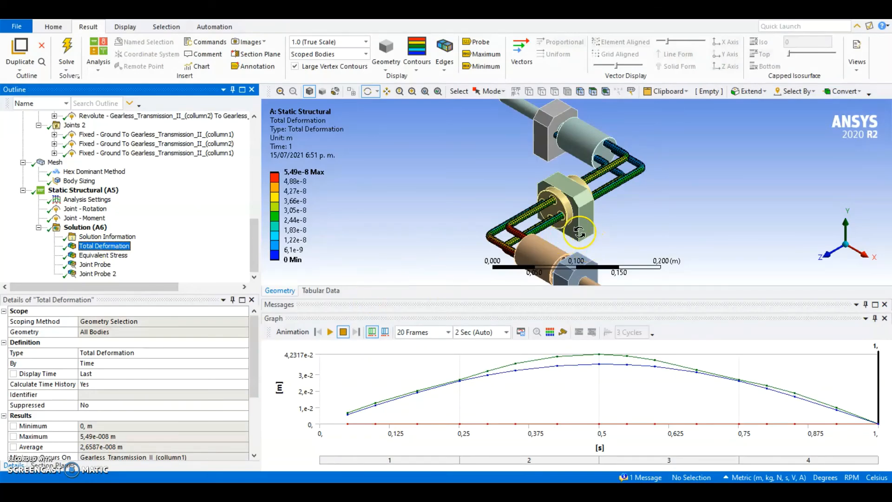
scroll(579, 232, up, 4)
scroll(580, 232, down, 2)
click(329, 331)
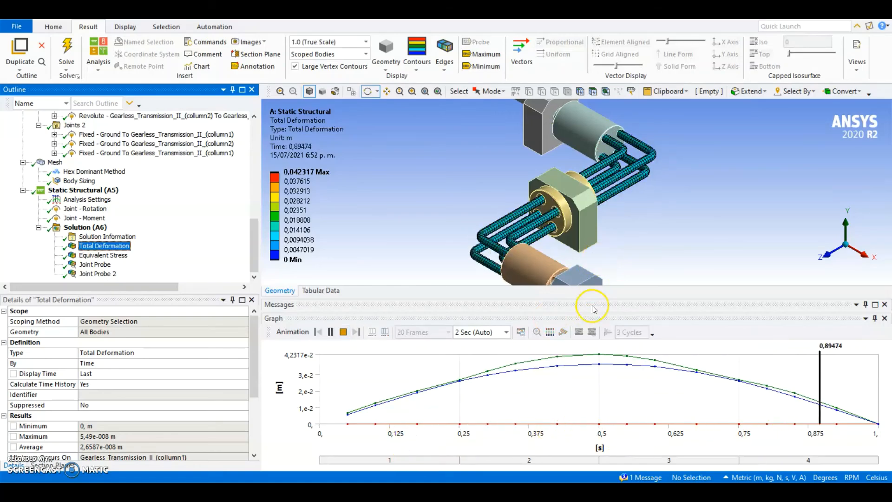
click(600, 333)
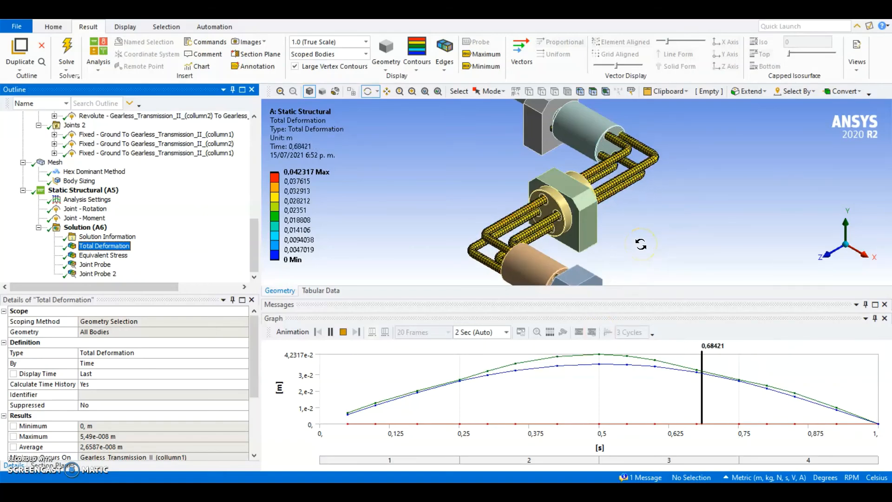
- Animate the equivalent stress result and examine the stress at the rod elbows on both sides of the middle guide
click(103, 255)
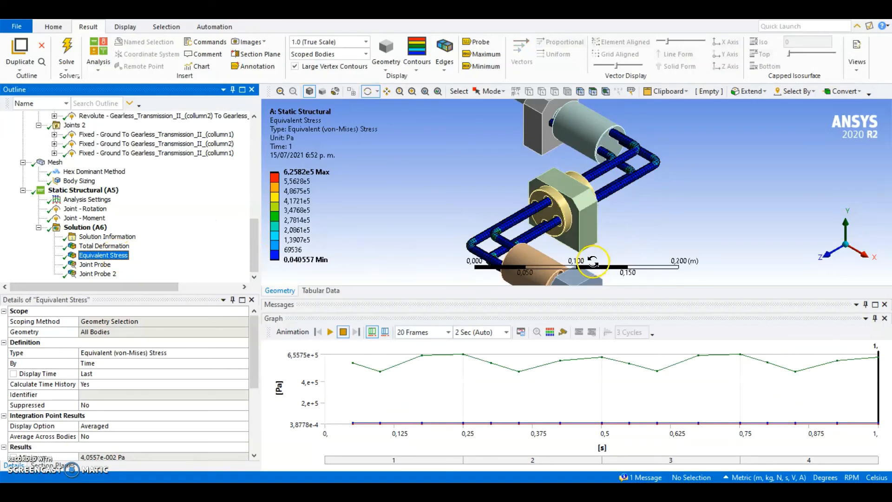
click(329, 332)
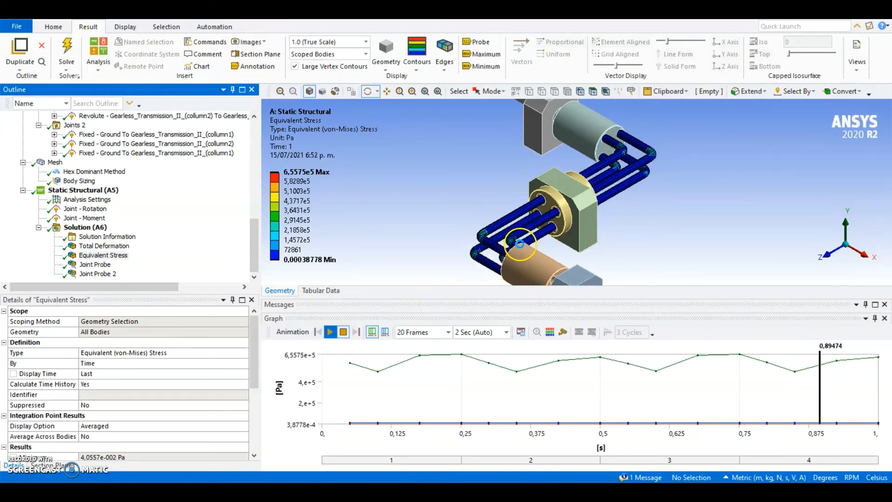
scroll(509, 246, up, 3)
ctrl+middle_drag(502, 240, 692, 135)
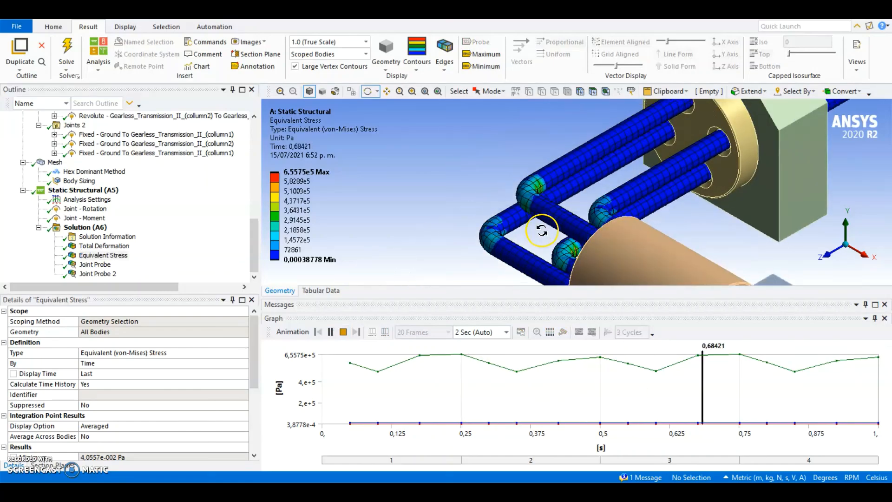
scroll(537, 241, up, 1)
middle_drag(537, 240, 626, 201)
scroll(627, 200, down, 1)
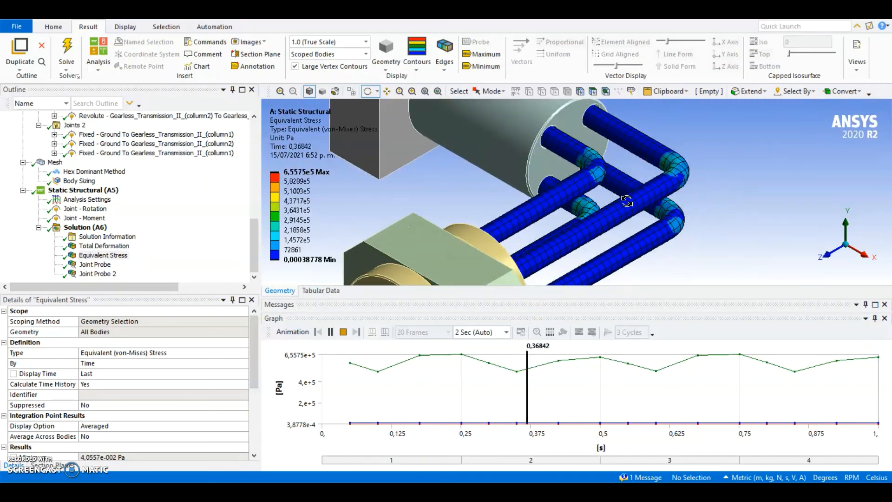
scroll(627, 200, down, 1)
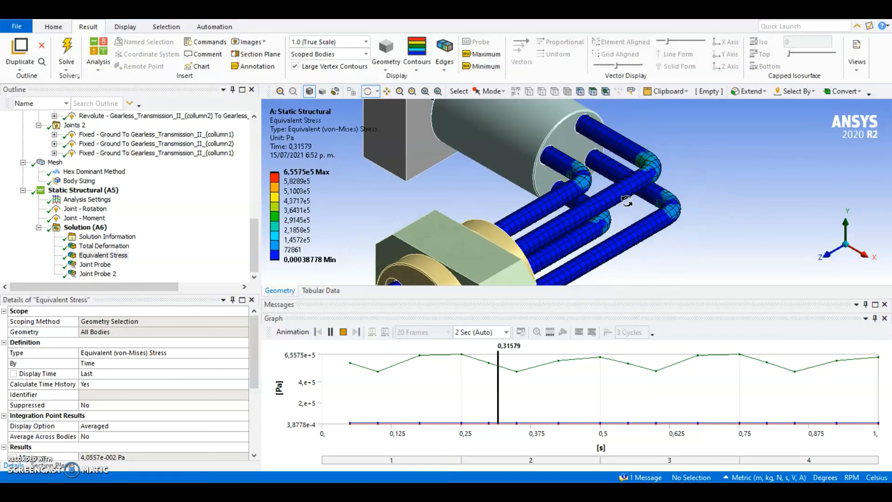
scroll(627, 201, down, 2)
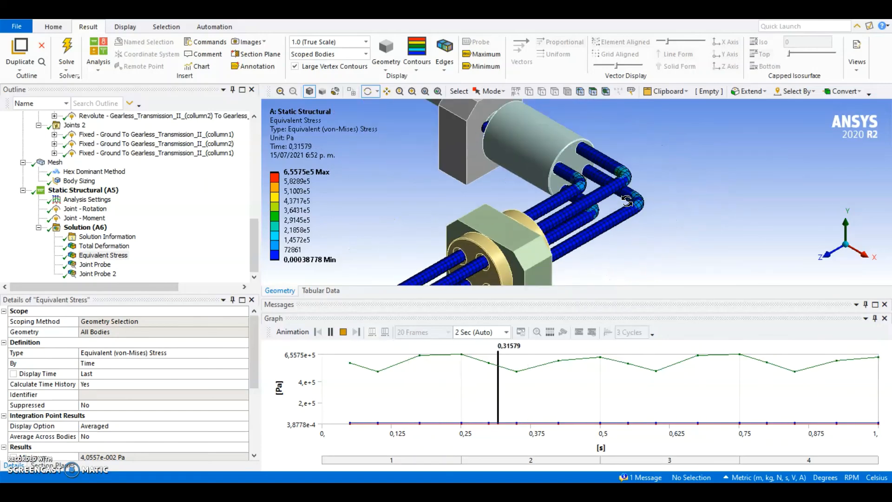
scroll(627, 201, down, 2)
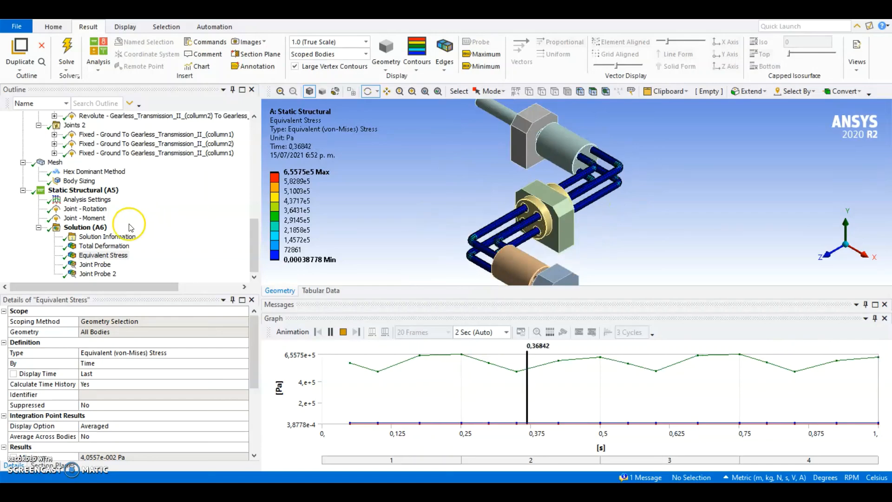
- Animate the total moment joint probe and examine its curves together with the probed rod's motion
click(90, 265)
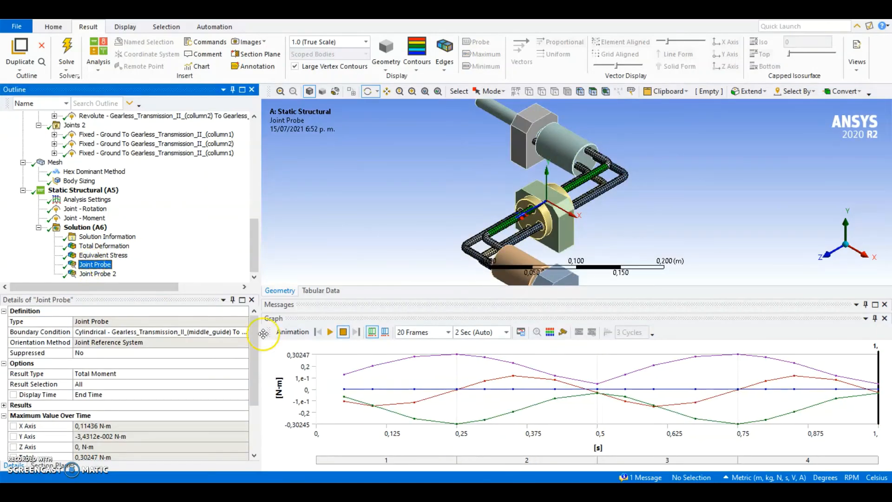
click(330, 332)
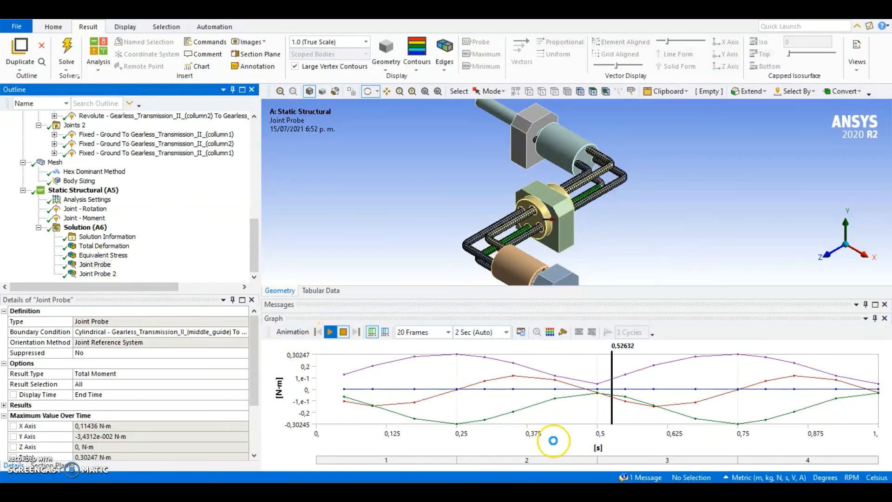
click(123, 266)
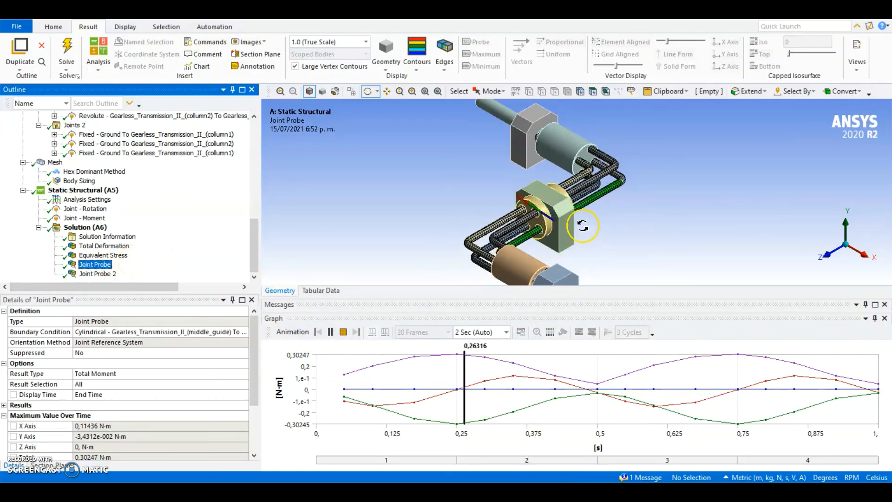
scroll(581, 225, up, 3)
ctrl+middle_drag(566, 254, 581, 213)
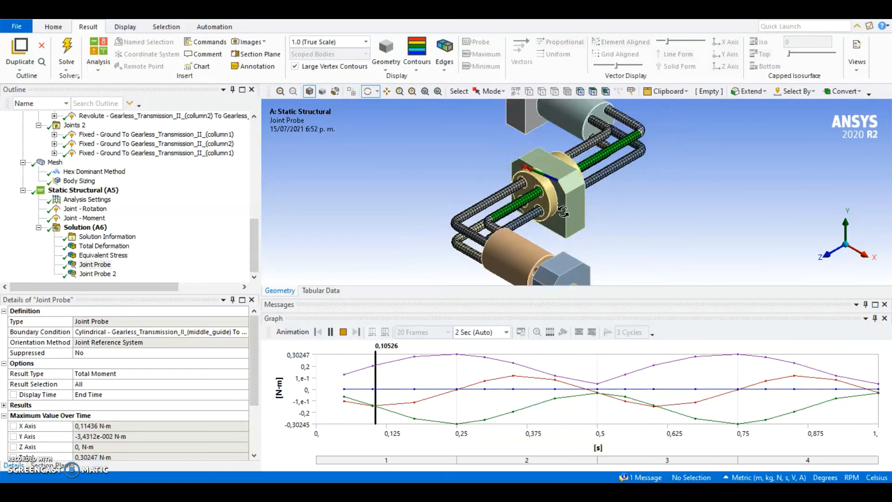
- Animate the Z-axis relative displacement probe, examine the rod's sliding motion and pause the animation
click(95, 274)
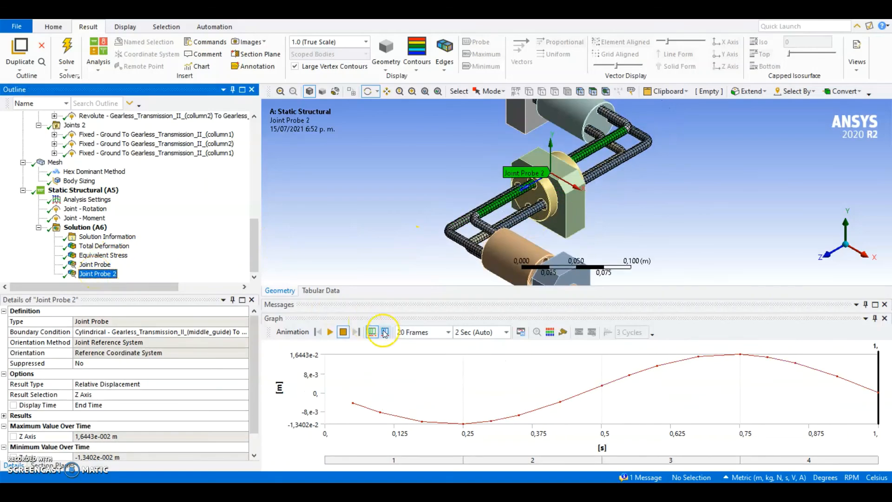
click(329, 331)
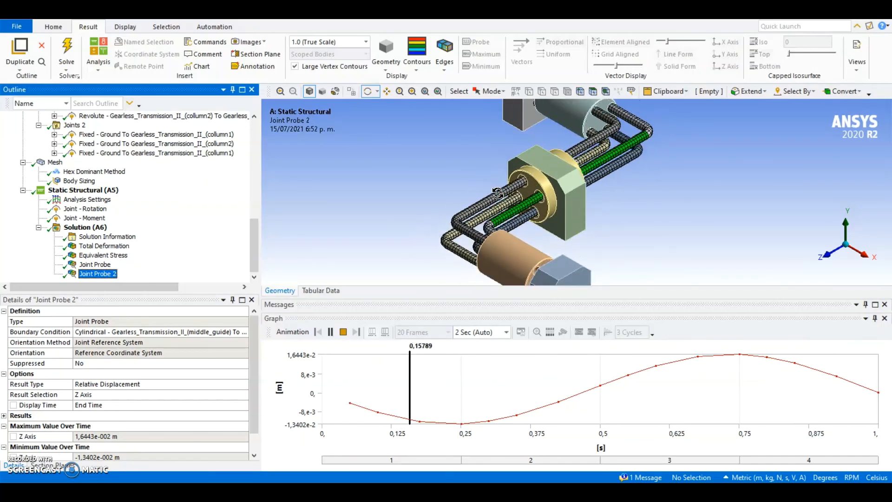
scroll(498, 194, down, 5)
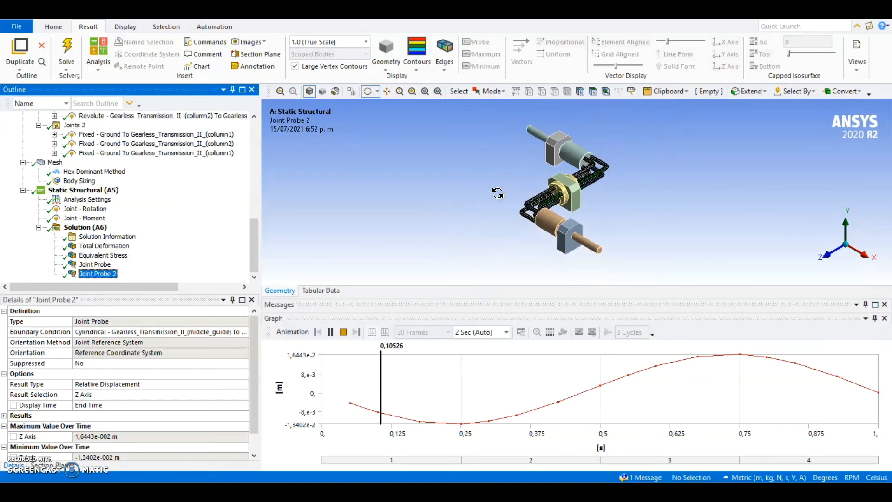
ctrl+middle_drag(498, 193, 488, 202)
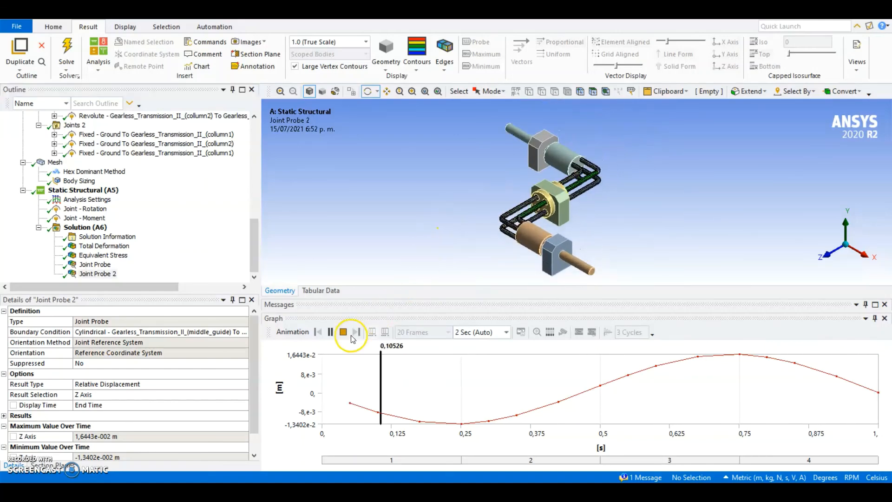
click(332, 333)
scroll(562, 218, up, 2)
ctrl+middle_drag(562, 219, 563, 212)
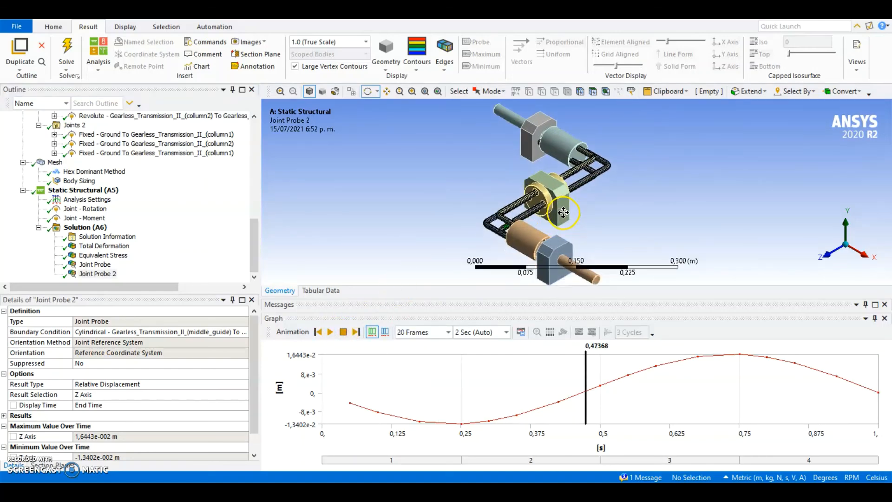